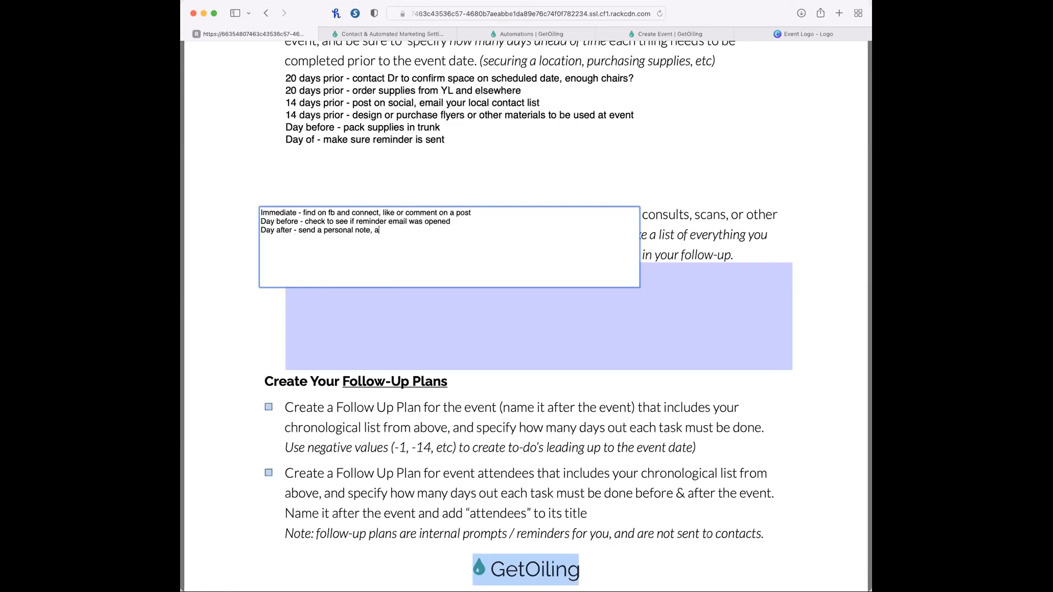
Complete the day-after line of the attendee follow-up list with "invite to next steps" and finish editing the list.
type("invite to next steps")
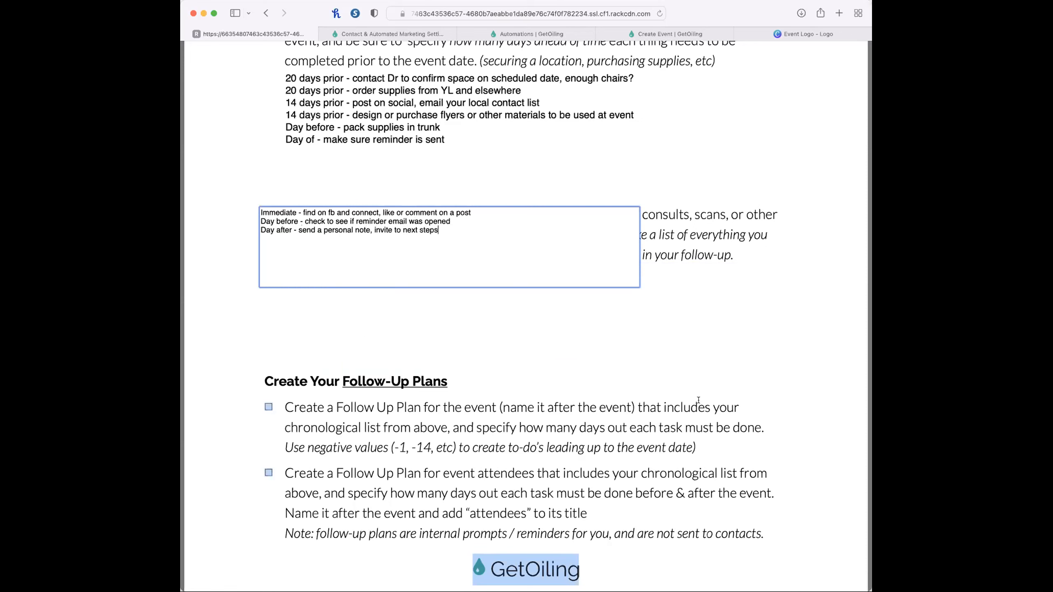
left_click(784, 467)
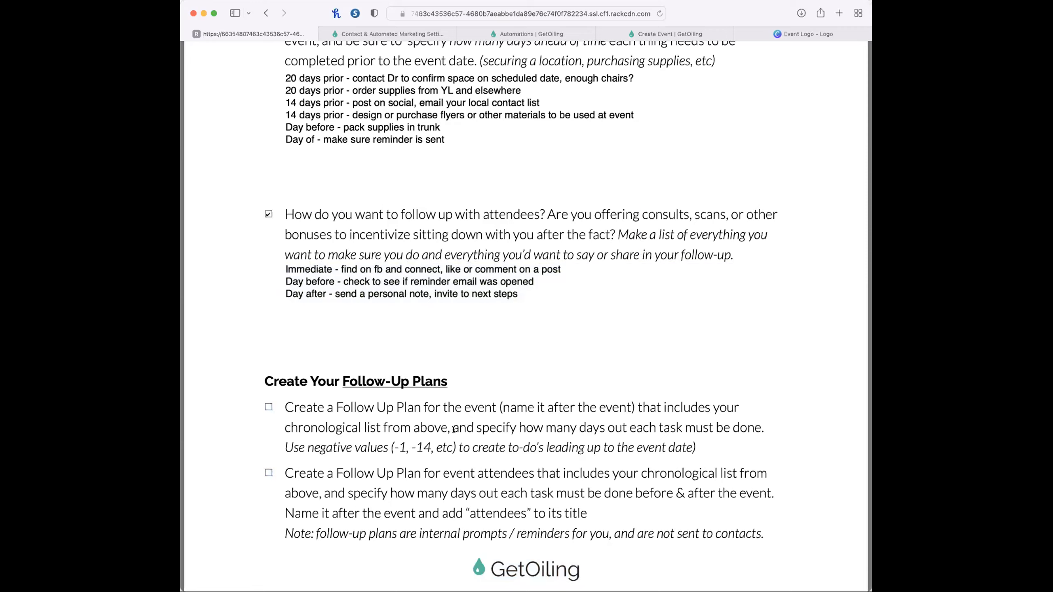
Review the checklist's follow-up plan instructions and start creating a new follow-up plan in the GetOiling contact settings.
scroll(435, 373, "up", 6)
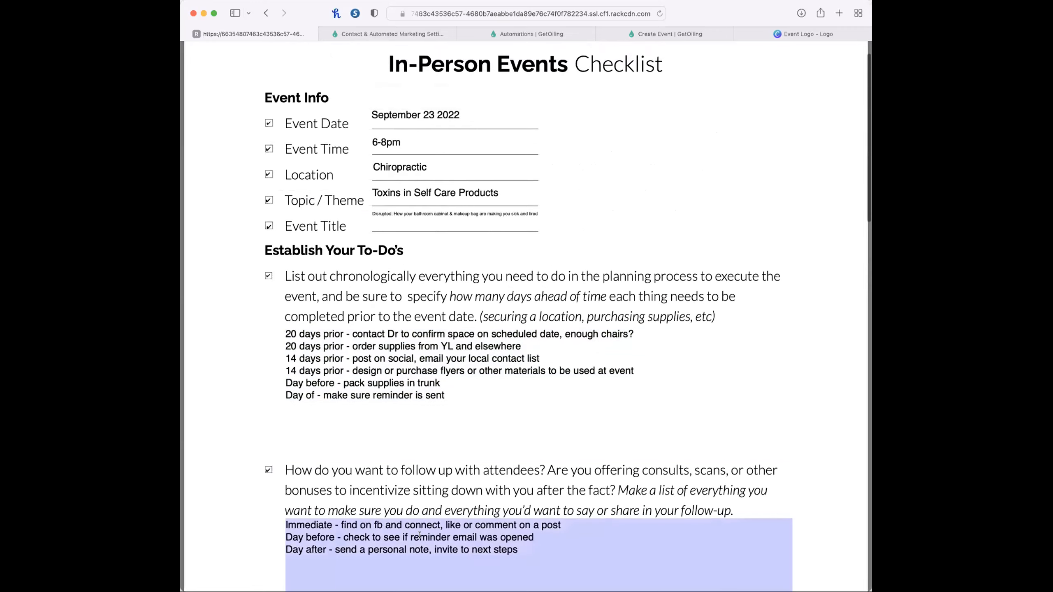
scroll(420, 535, "down", 8)
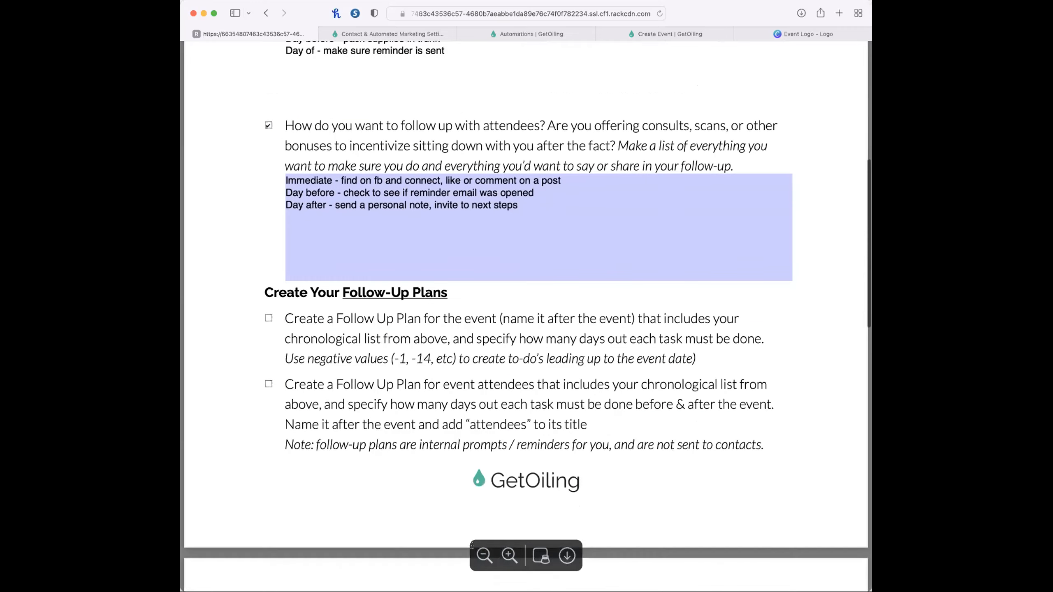
scroll(472, 545, "down", 2)
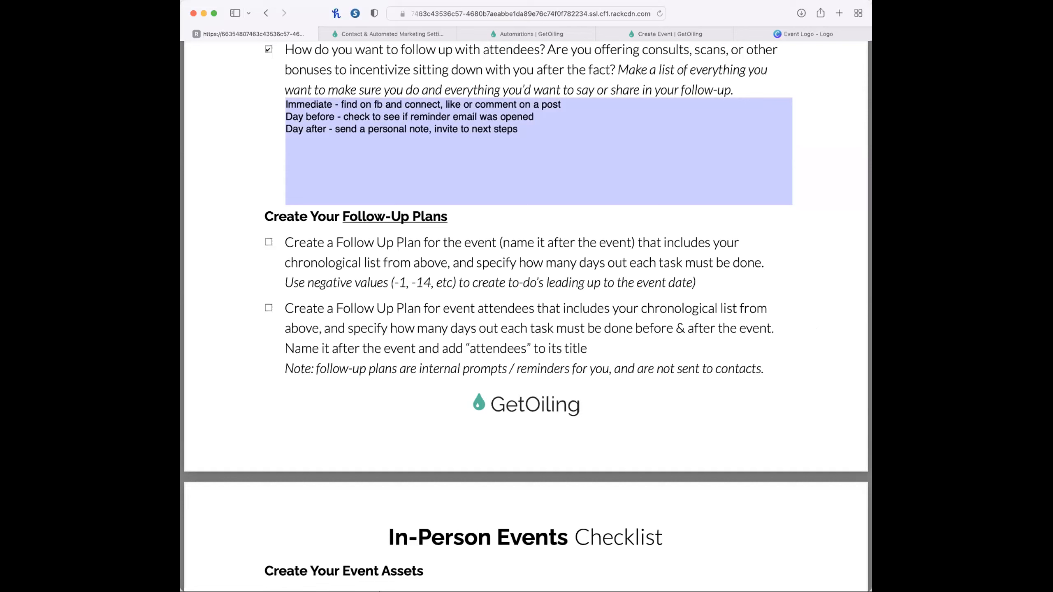
left_click(781, 260)
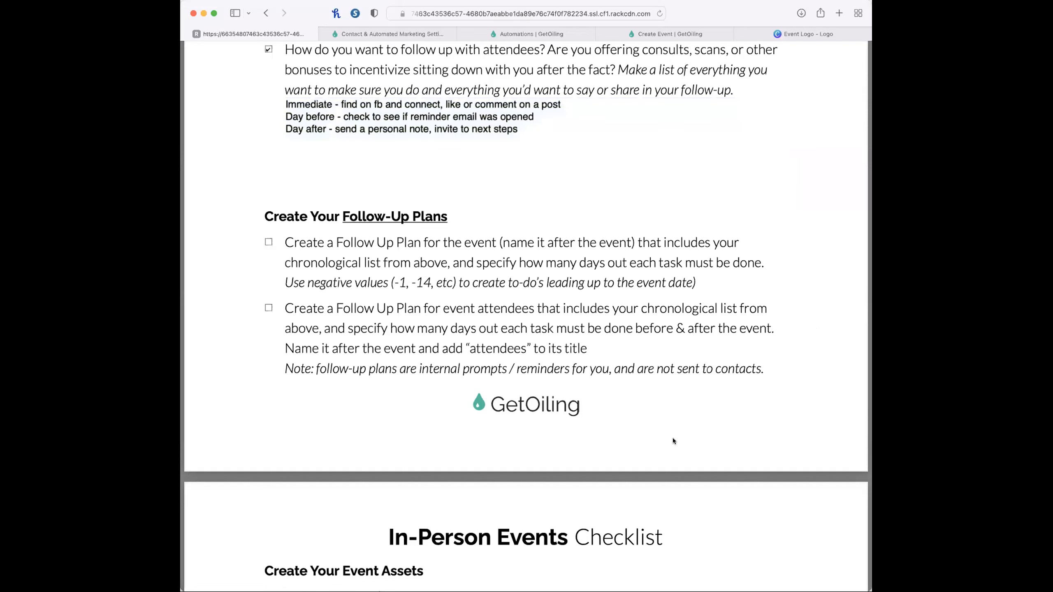
scroll(664, 292, "down", 1)
scroll(664, 292, "up", 1)
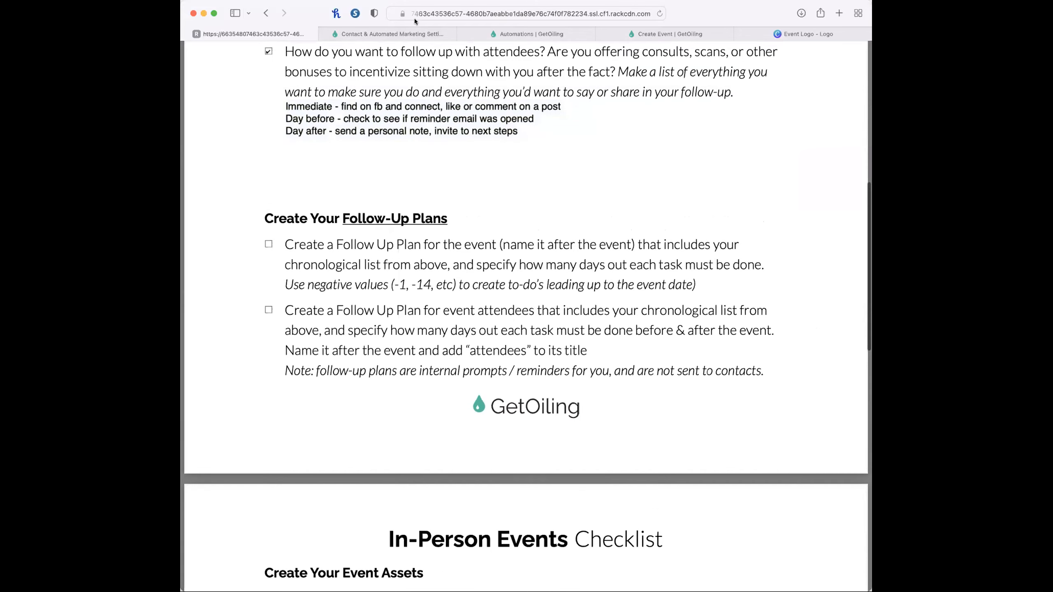
left_click(399, 34)
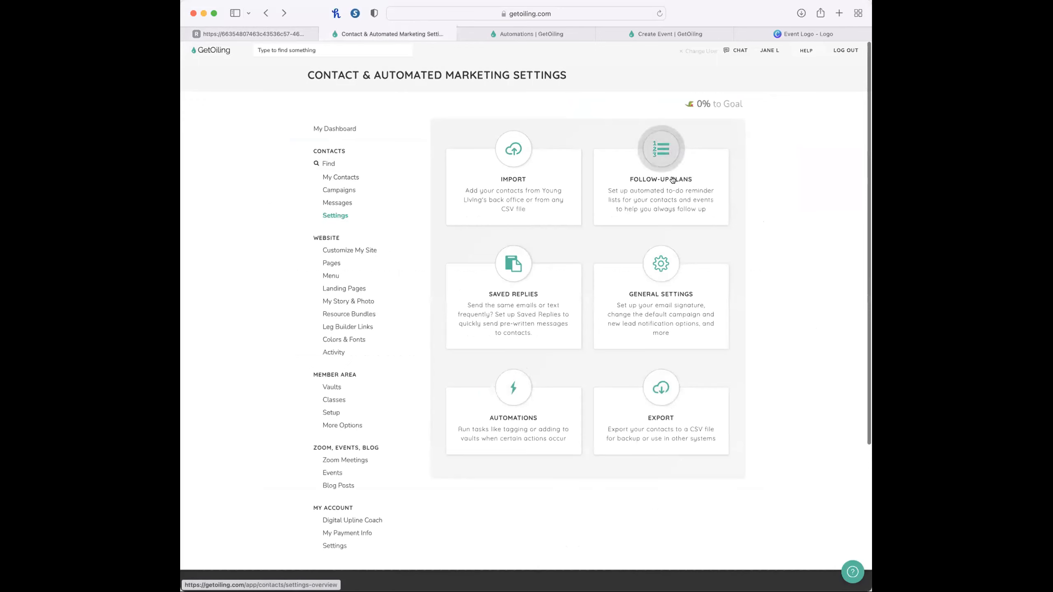
left_click(662, 163)
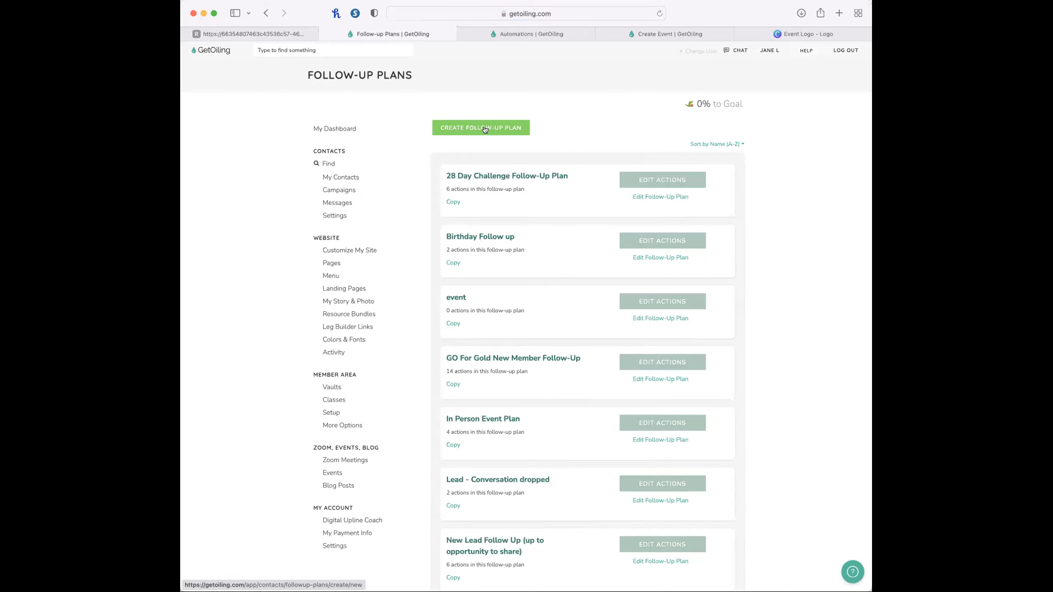
left_click(484, 129)
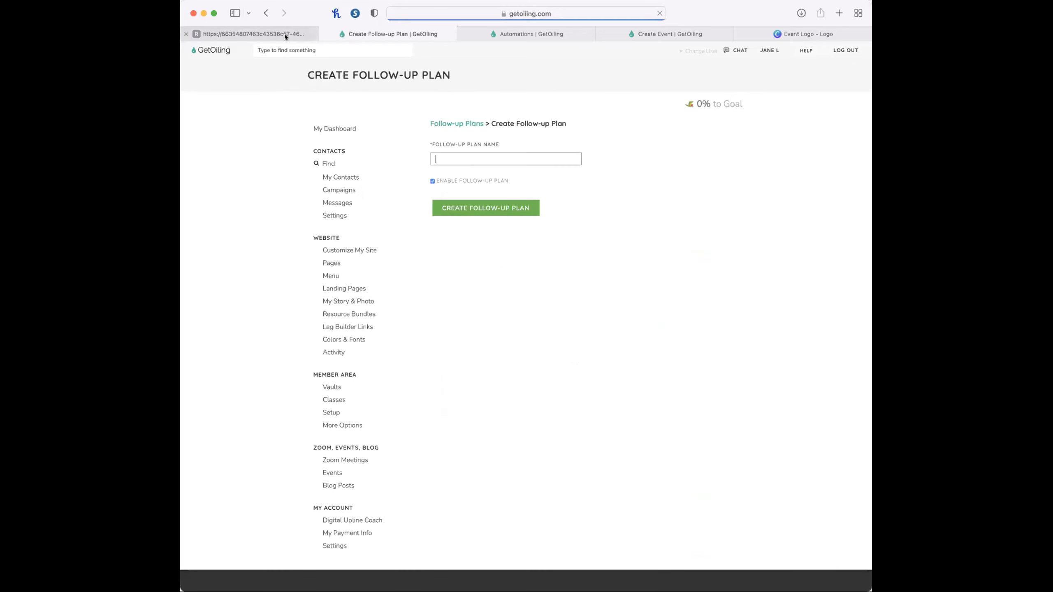
Copy the full event title from the Event Info section of the In-Person Events checklist.
left_click(283, 34)
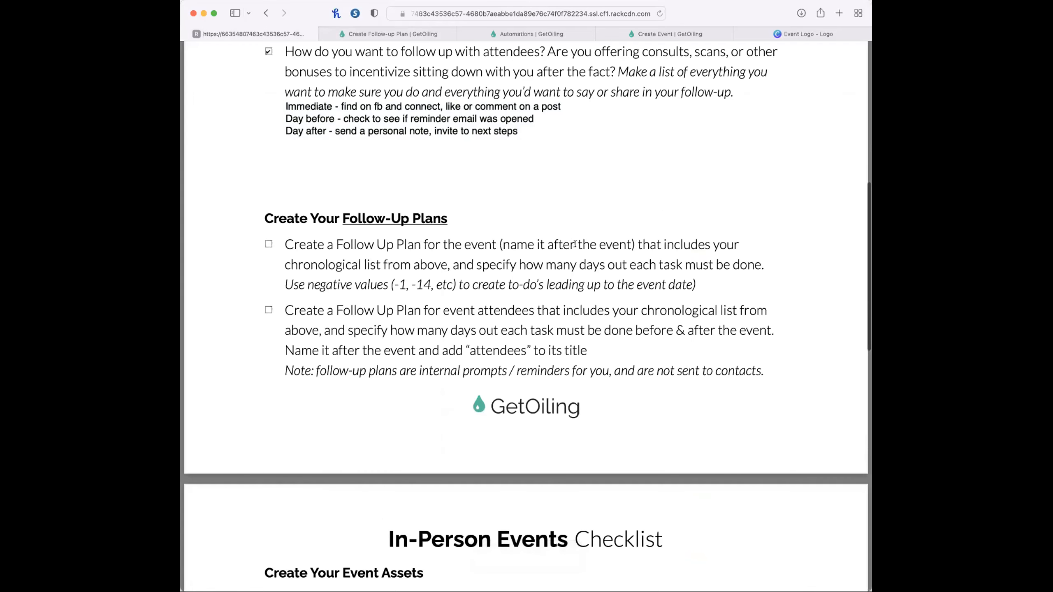
scroll(545, 212, "up", 5)
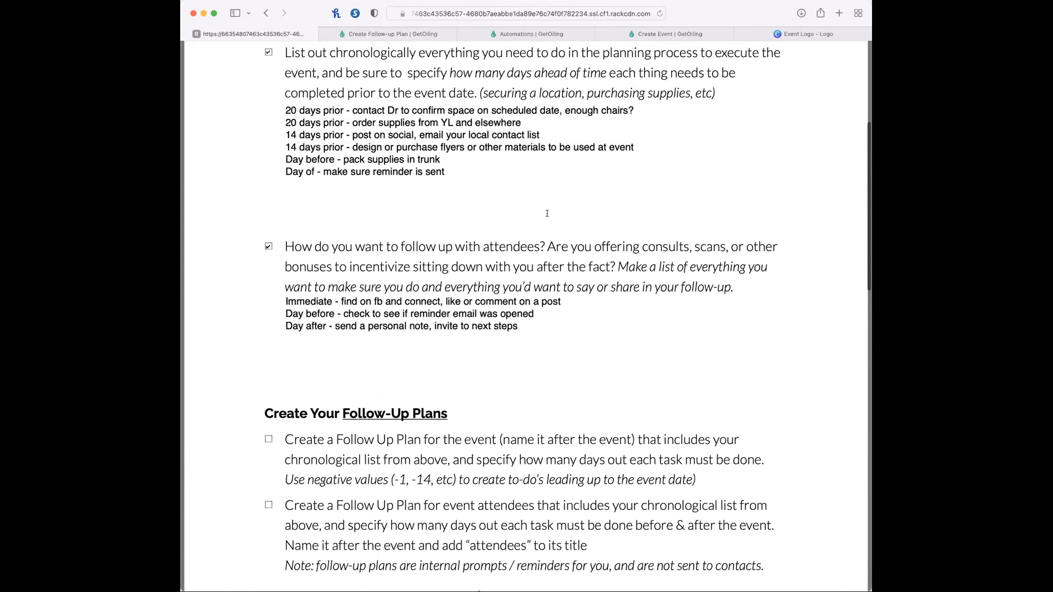
scroll(348, 138, "down", 5)
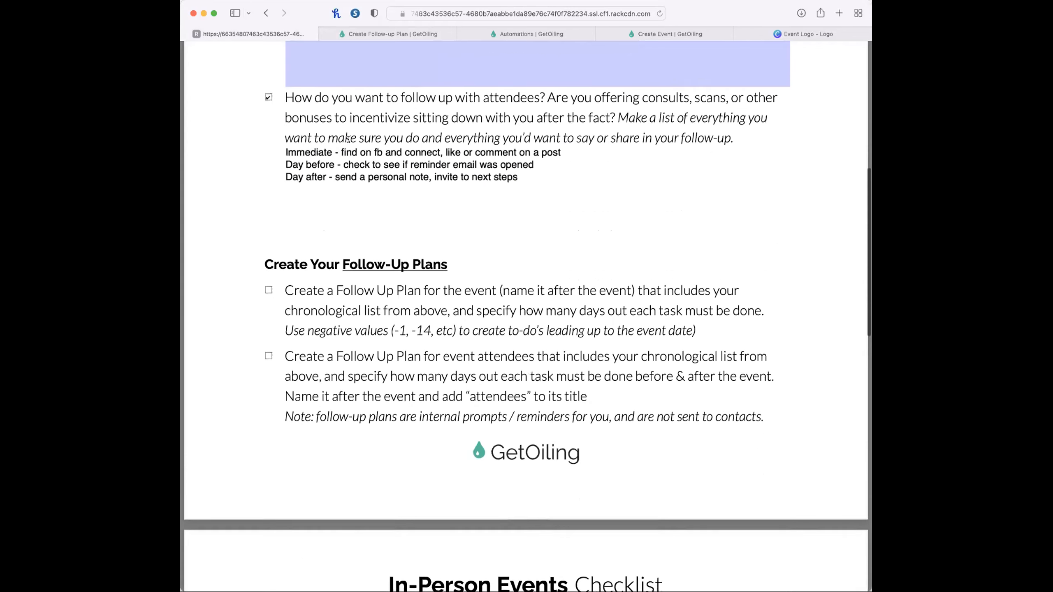
scroll(479, 290, "up", 8)
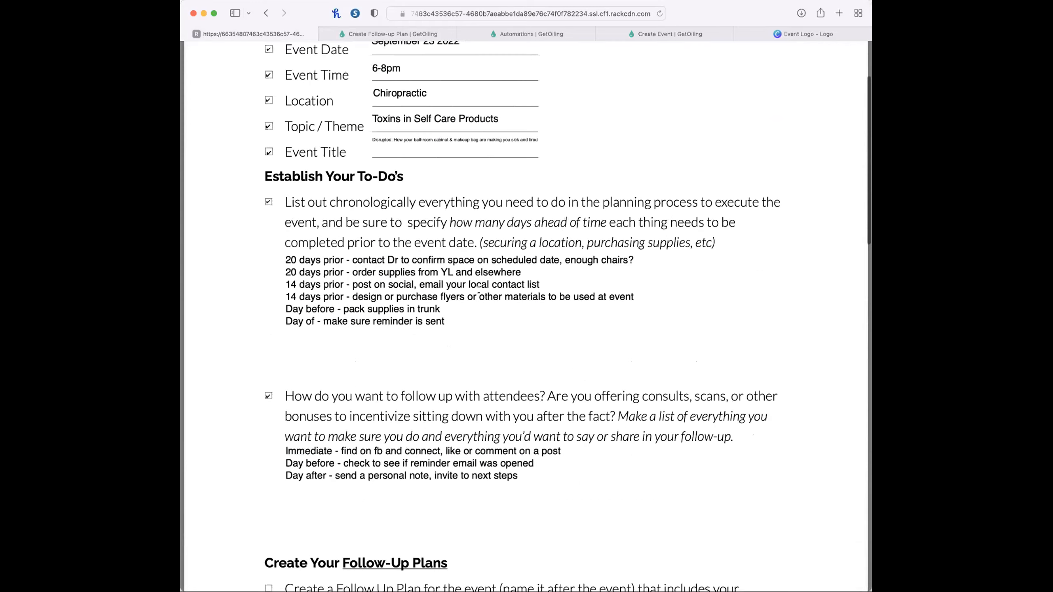
scroll(453, 268, "up", 3)
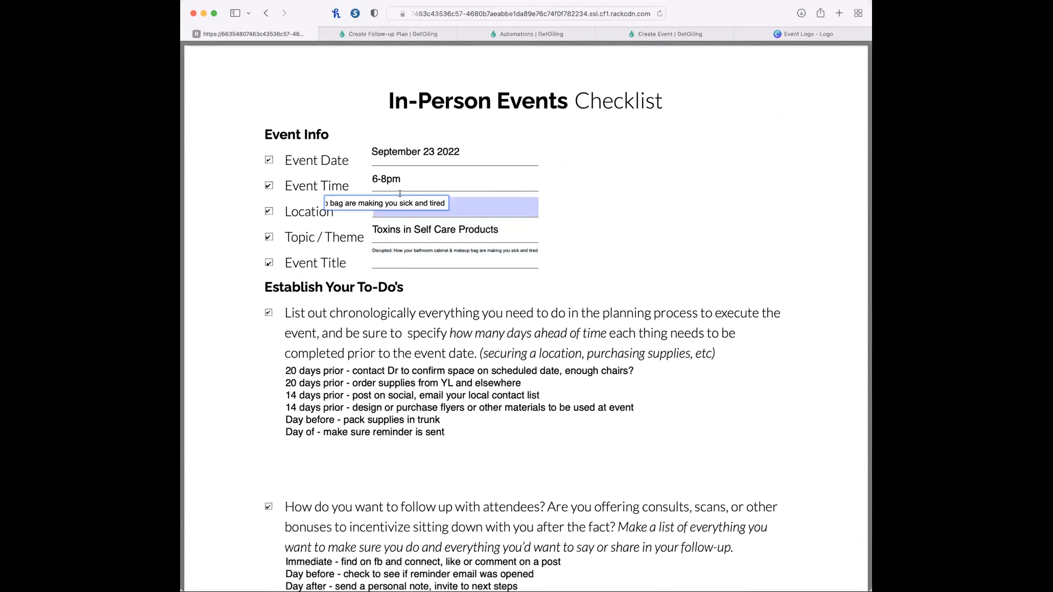
key("super+a")
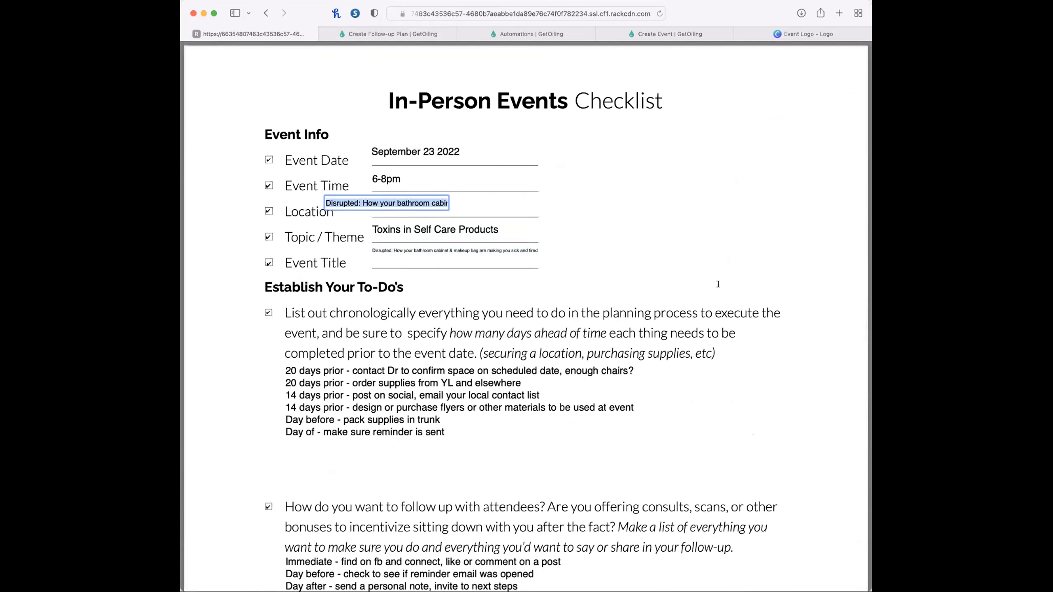
left_click(824, 411)
Create the follow-up plan with the copied title "Disrupted: How your bathroom cabinet & makeup bag" as its name, leaving it enabled.
scroll(824, 411, "down", 10)
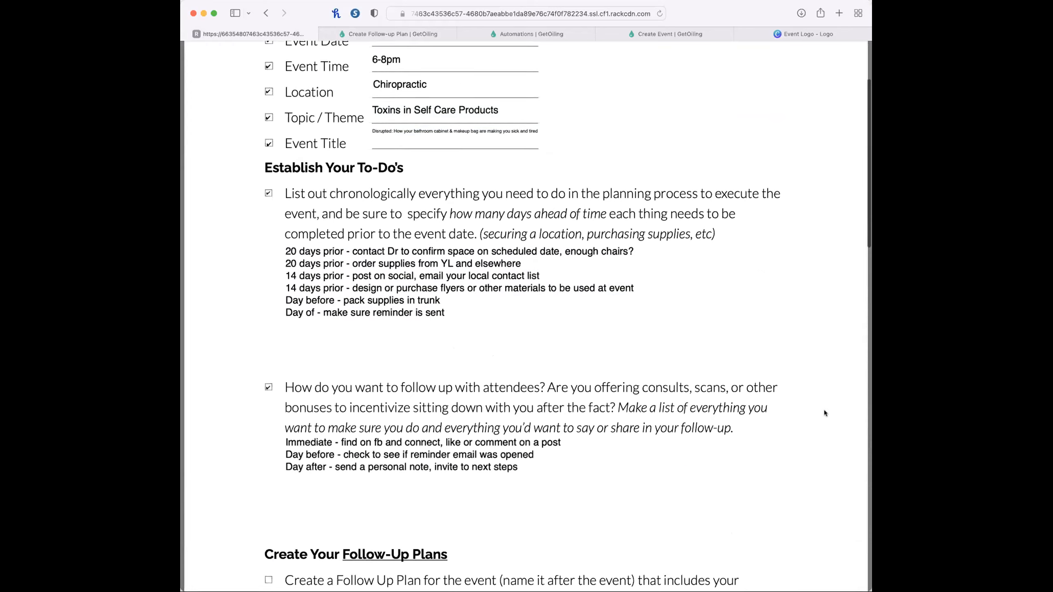
scroll(824, 410, "down", 2)
scroll(824, 410, "up", 5)
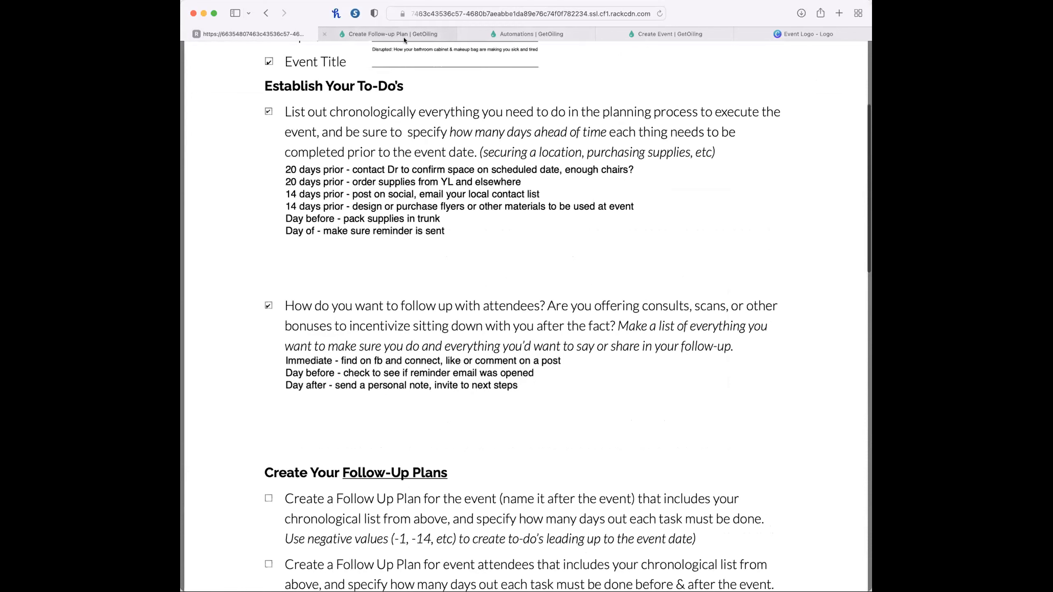
left_click(402, 35)
type("Disrupted: How your bathroom cabinet & makeup bag")
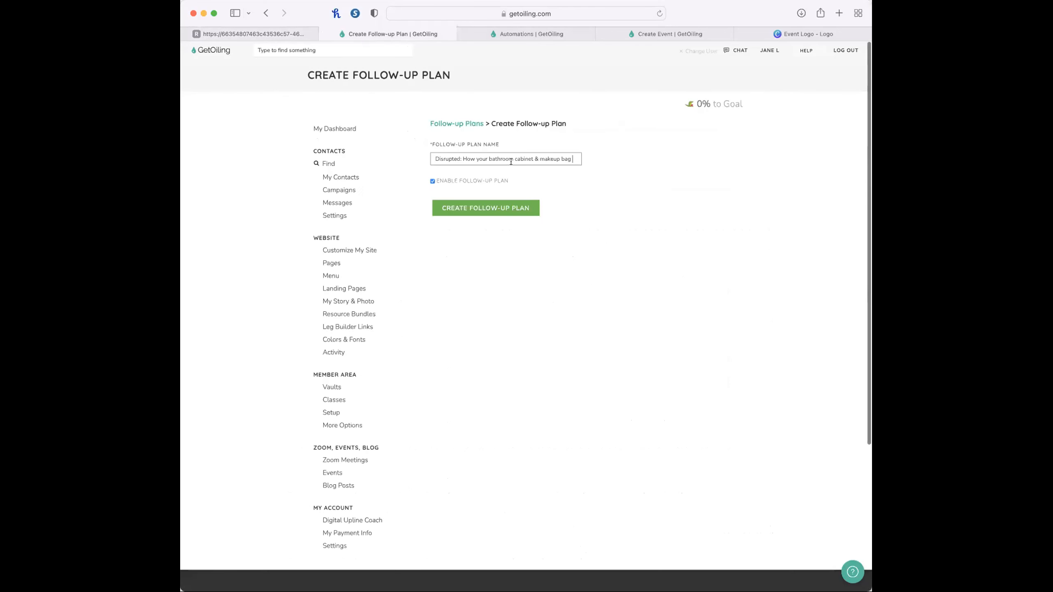
left_click(487, 206)
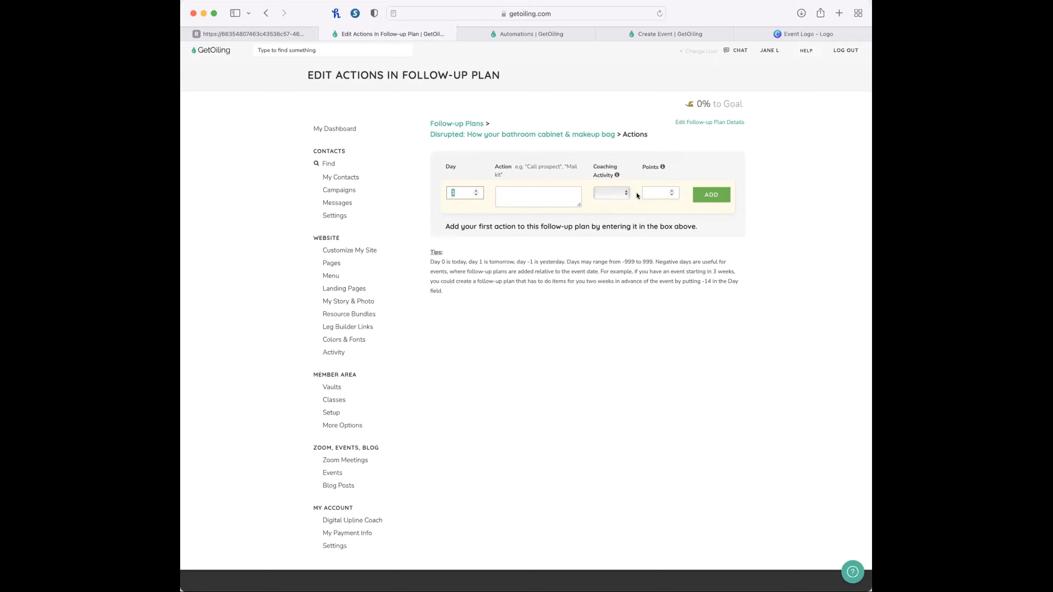
Copy "days prior - contact Dr to confirm space on scheduled date, enough chairs?" from the checklist into the plan's first action.
left_click(271, 33)
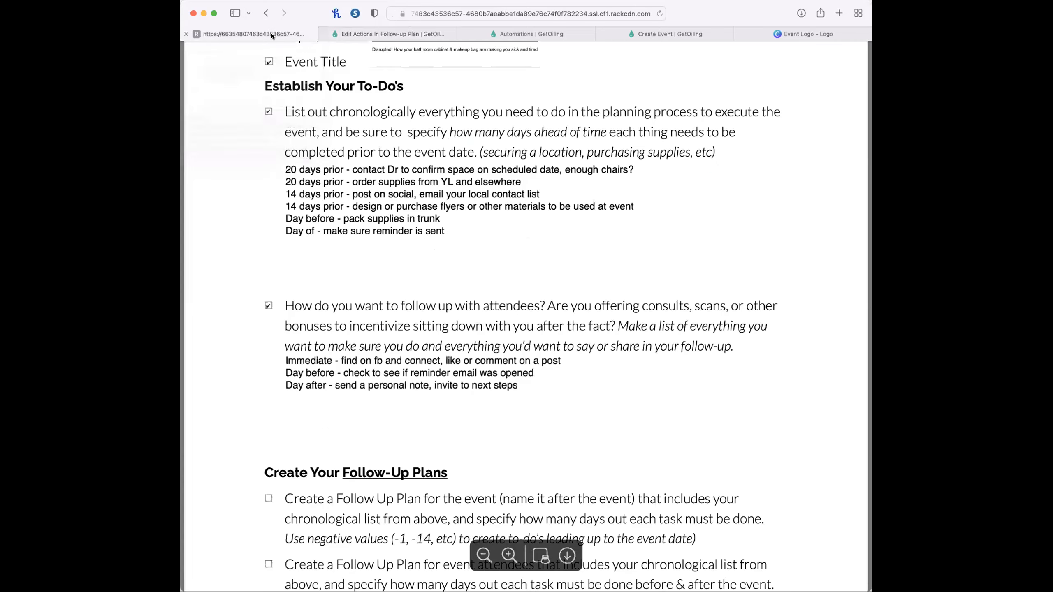
left_click(400, 365)
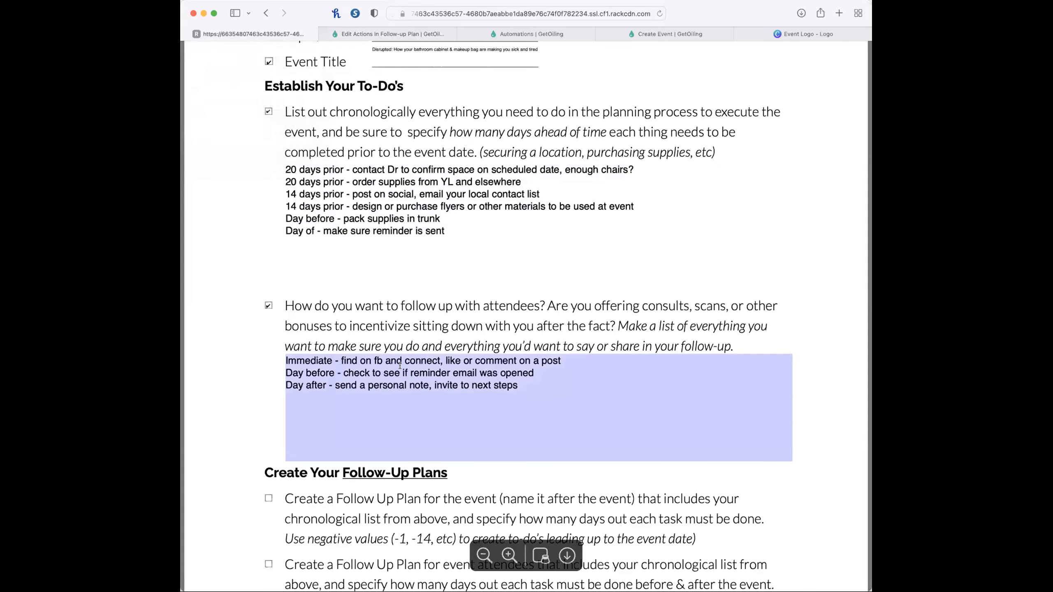
scroll(399, 365, "down", 1)
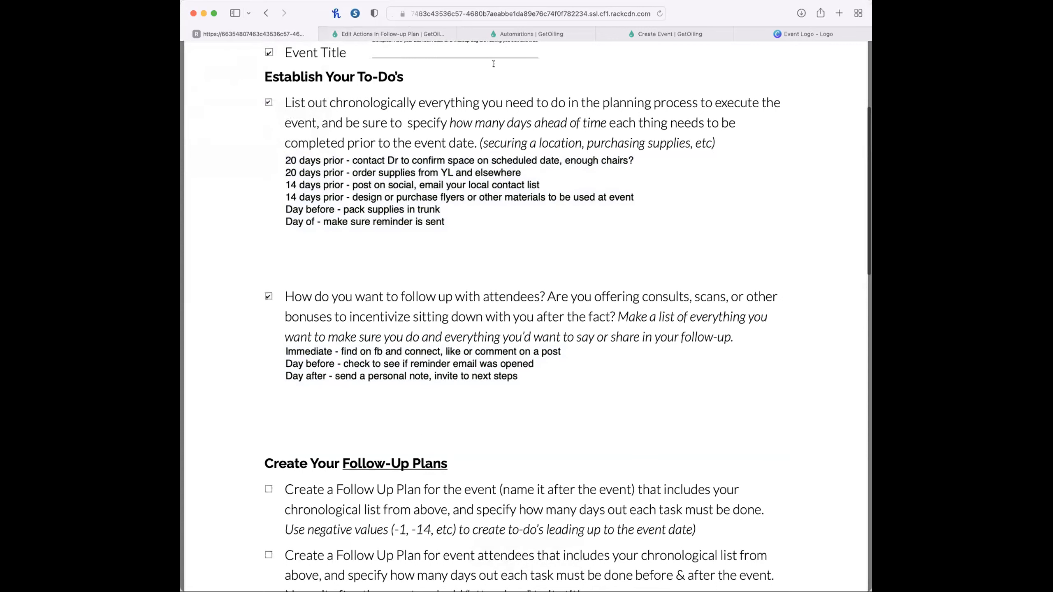
left_click(340, 152)
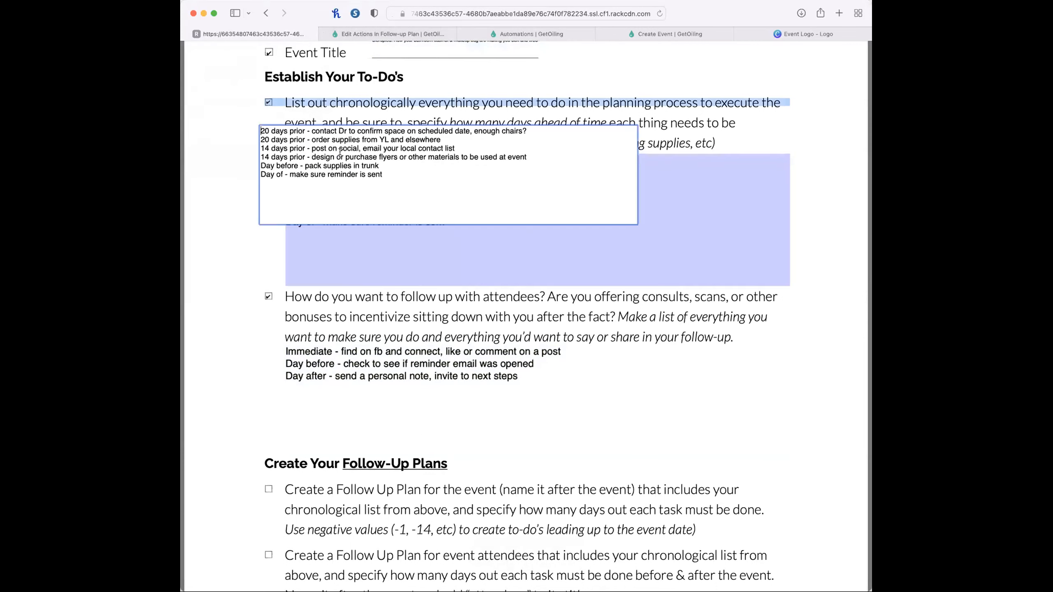
left_click_drag(275, 130, 530, 129)
key("super+c")
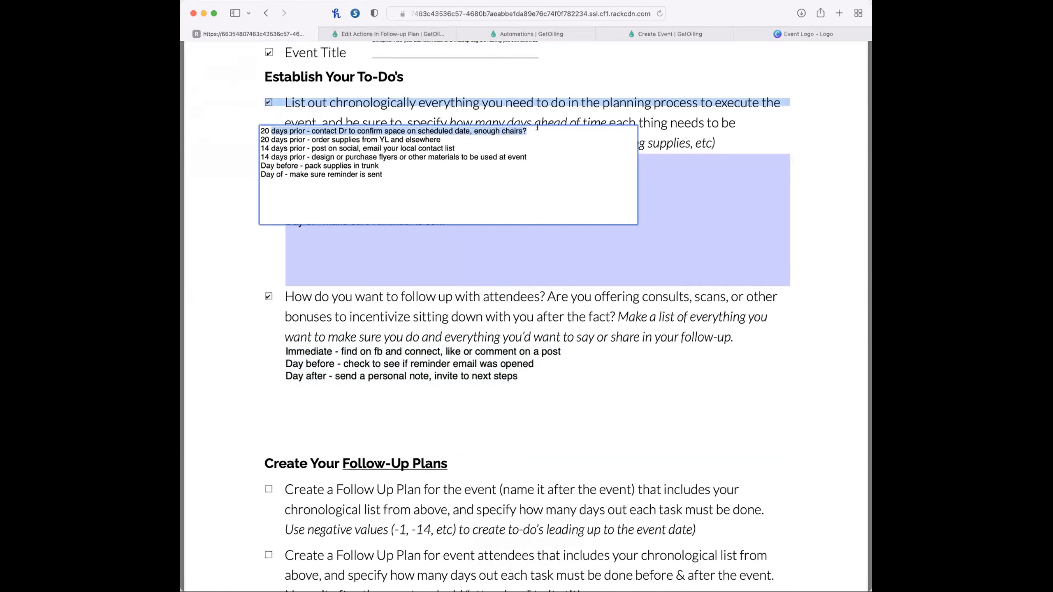
left_click(359, 31)
left_click(535, 201)
key("super+v")
key("shift+Tab")
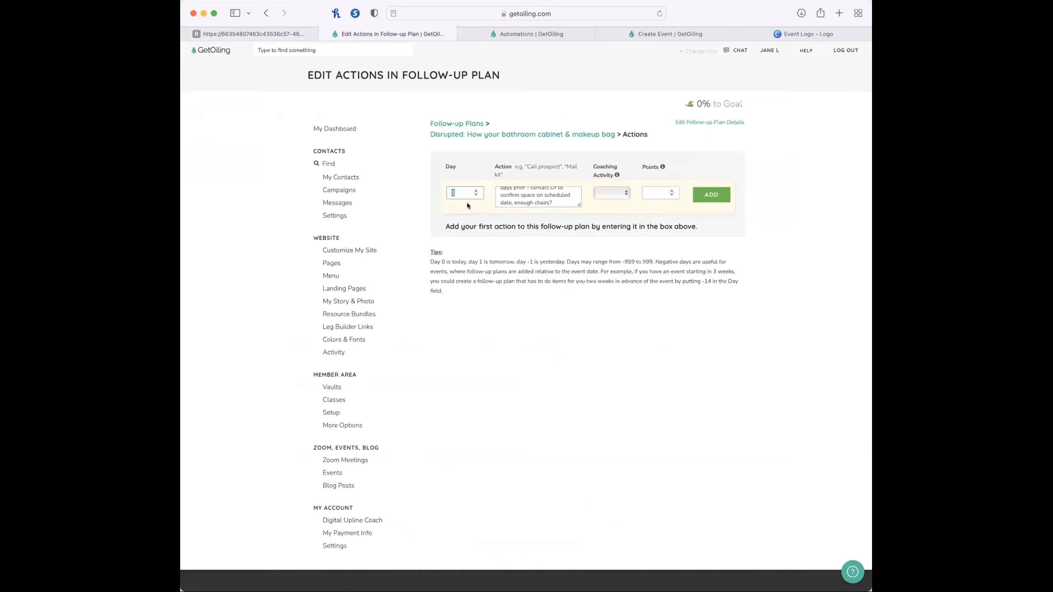
Set the contact-Dr action's day to -19 and add it to the follow-up plan.
type("-20")
left_click(455, 195)
key("BackSpace")
key("BackSpace")
type("19")
left_click(703, 196)
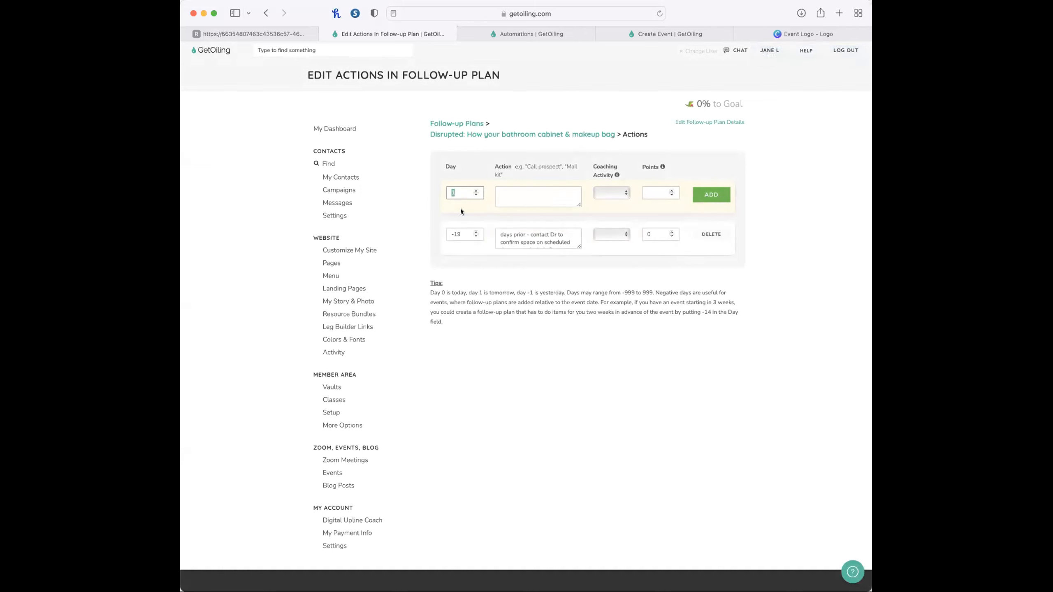
Fill in a second action for day -19 with "20 days prior - order supplies from YL and elsewhere" copied from the checklist.
type("0")
type("-19")
left_click(219, 31)
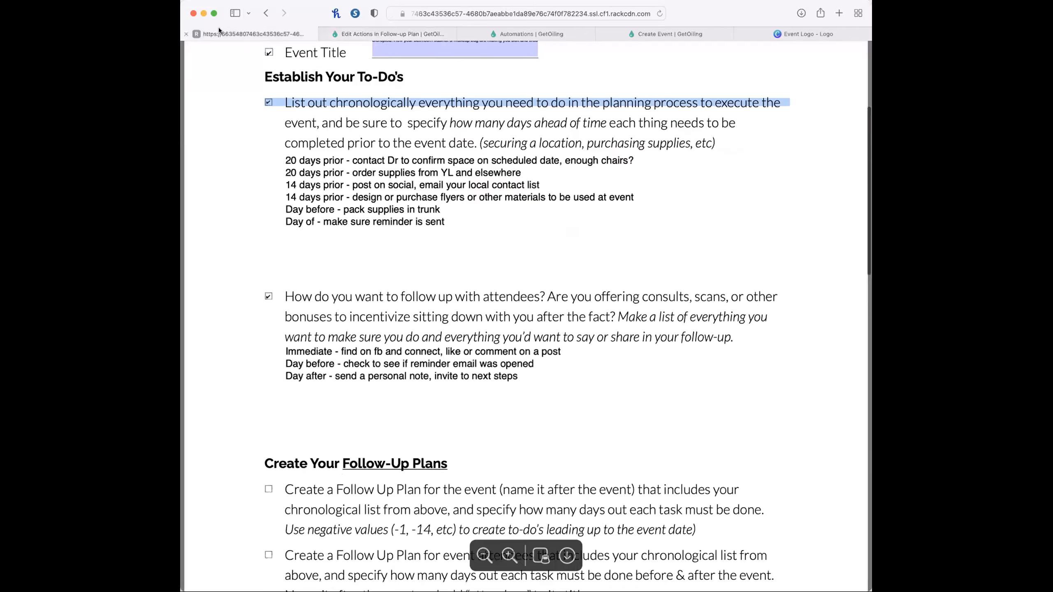
left_click(287, 160)
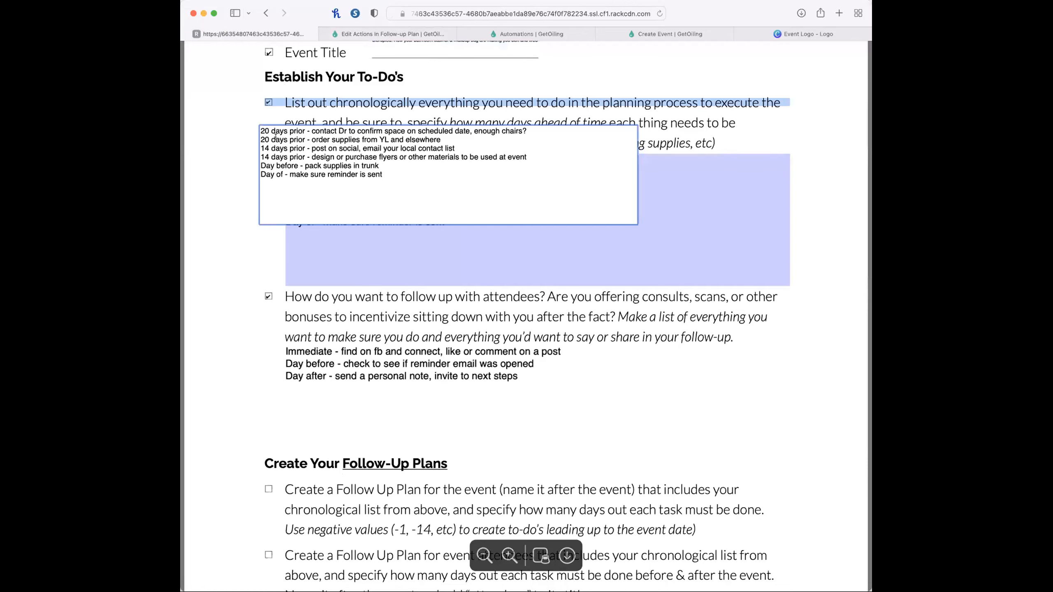
left_click_drag(260, 138, 456, 137)
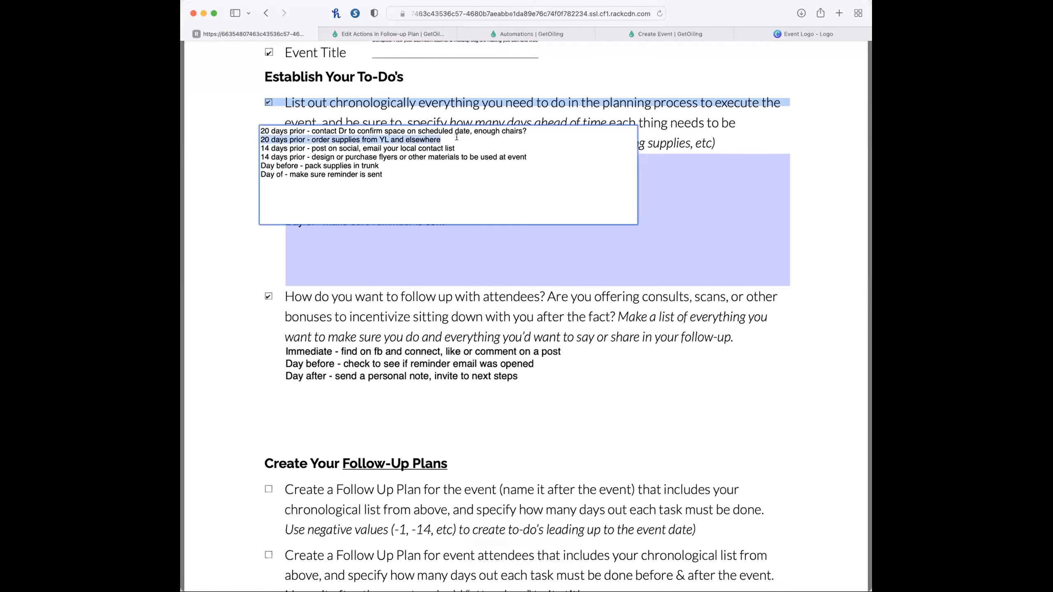
key("super+c")
left_click(366, 34)
left_click(527, 200)
key("super+v")
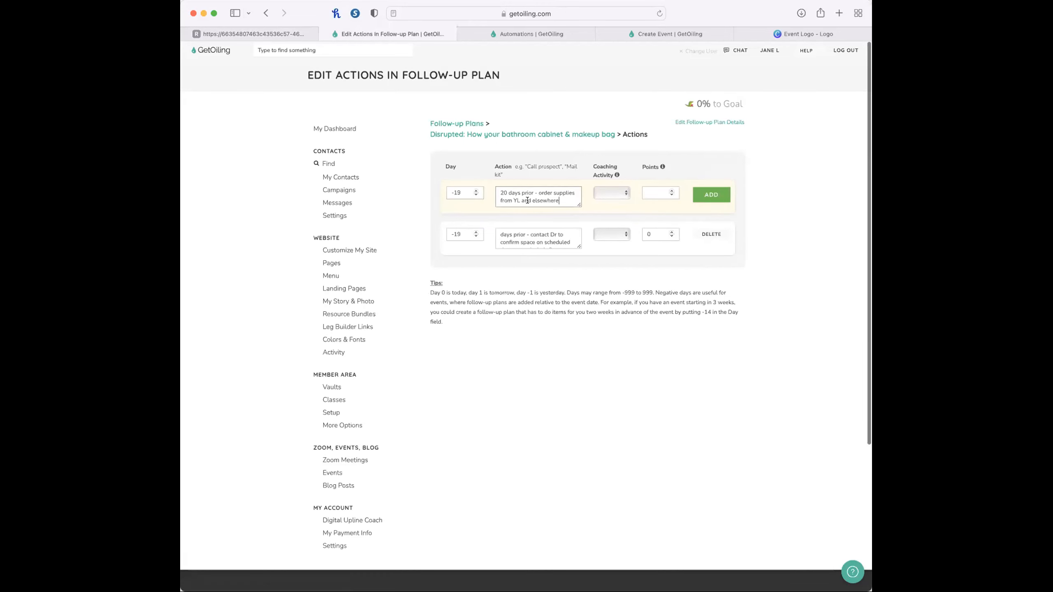
Copy the two 14-days-prior to-dos from the checklist and add the pending order-supplies action to the plan.
left_click(271, 35)
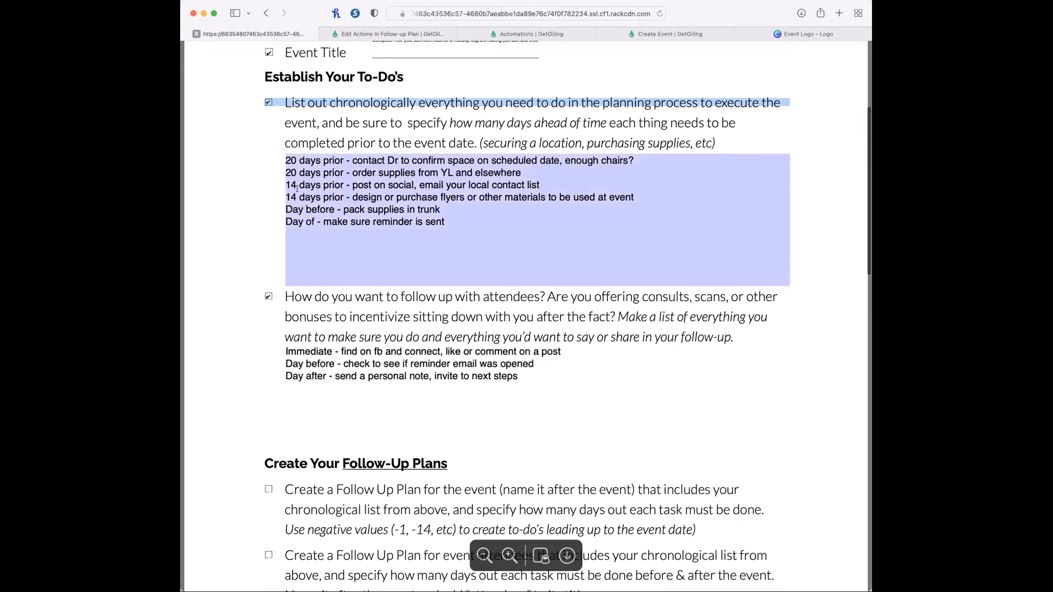
left_click(258, 150)
left_click_drag(261, 148, 530, 155)
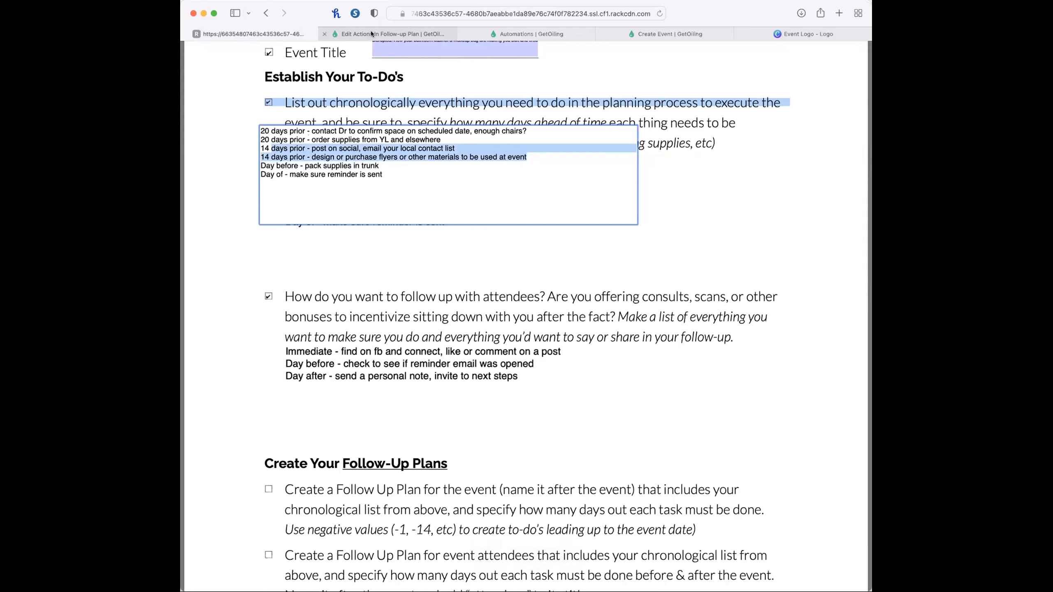
left_click(390, 34)
left_click(694, 194)
Draft a day -13 action from the copied 14-days-prior to-dos, keeping only "post on social, email your local contact list".
type("-13")
left_click(519, 193)
key("super+v")
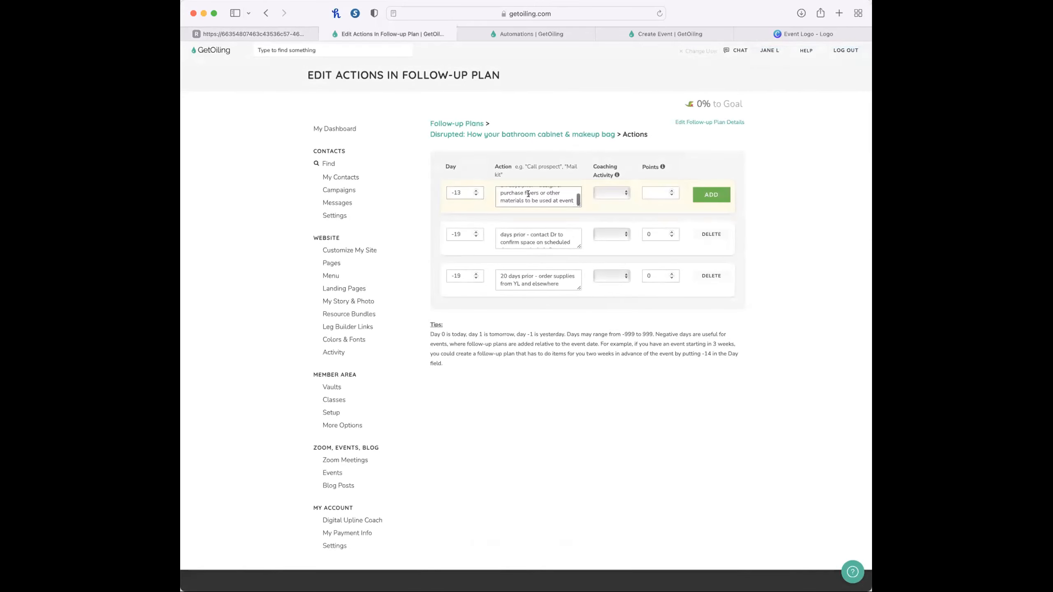
left_click_drag(569, 200, 493, 205)
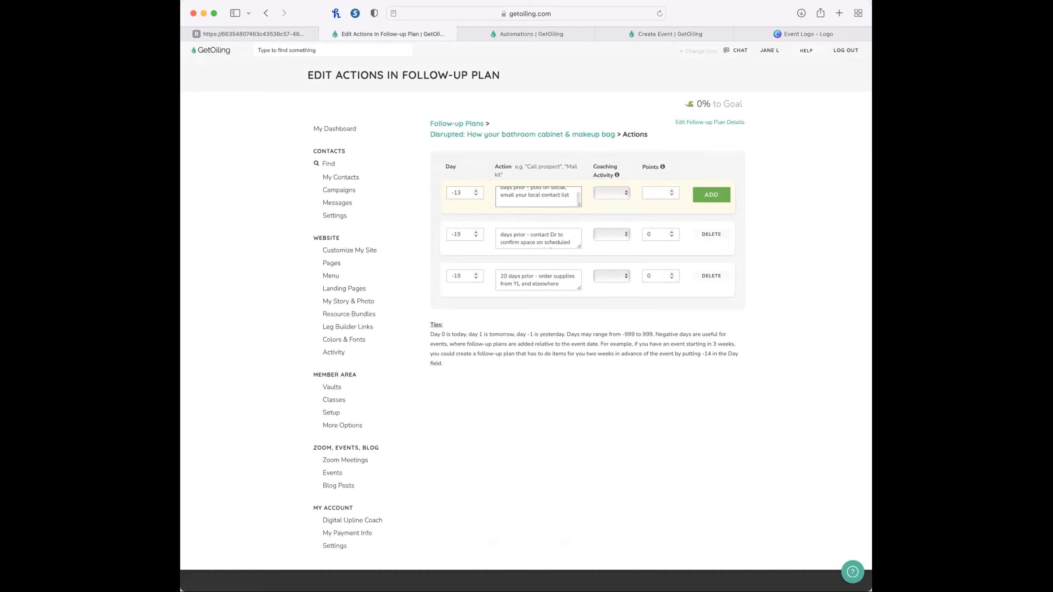
key("BackSpace")
Remove the leading "20 days prior -" and "days prior -" wording from the order-supplies and contact-Dr actions.
left_click_drag(534, 275, 490, 276)
key("BackSpace")
left_click_drag(527, 233, 460, 233)
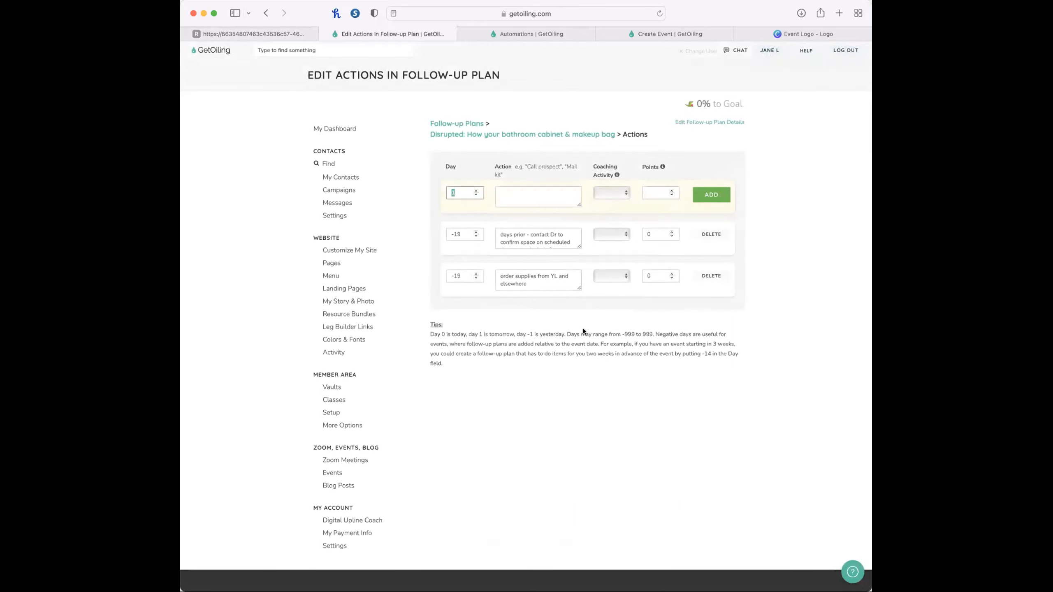
left_click_drag(528, 237, 499, 234)
key("BackSpace")
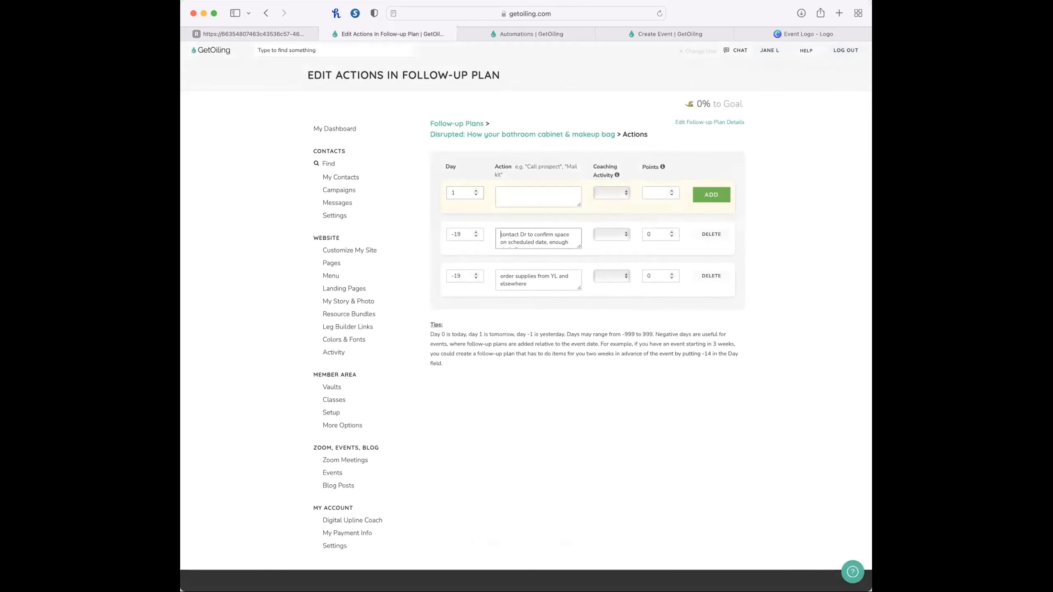
Add a day -13 action reading "design or purchase flyers or other materials to be used at event", without the days-prior prefix.
left_click(537, 197)
key("super+v")
scroll(537, 195, "up", 2)
left_click_drag(537, 192, 498, 193)
key("BackSpace")
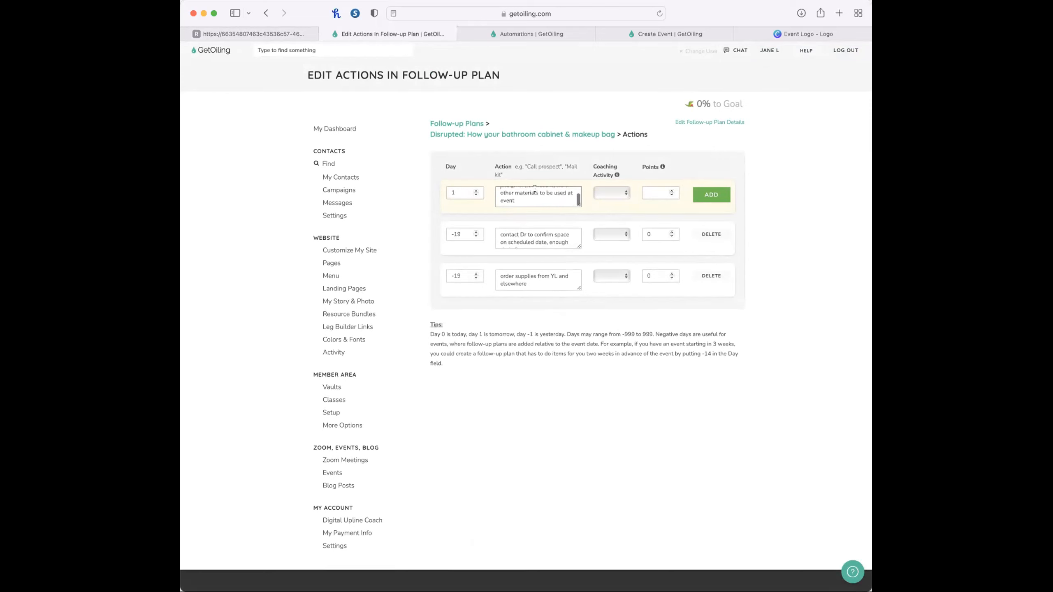
left_click(454, 192)
left_click(710, 194)
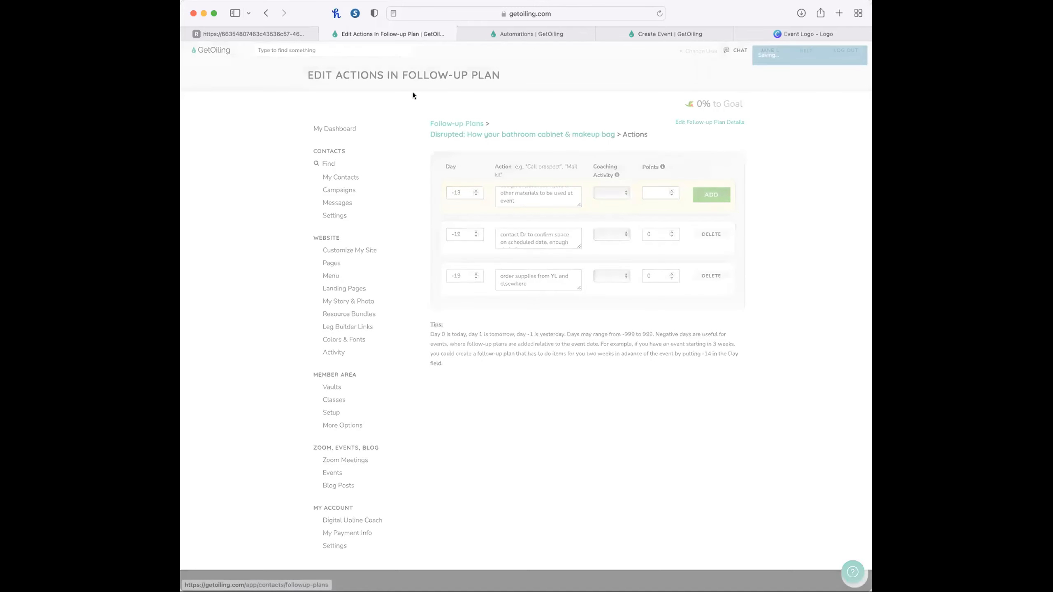
Copy "pack supplies in trunk" from the checklist and add it to the plan as a day -1 action.
left_click(265, 32)
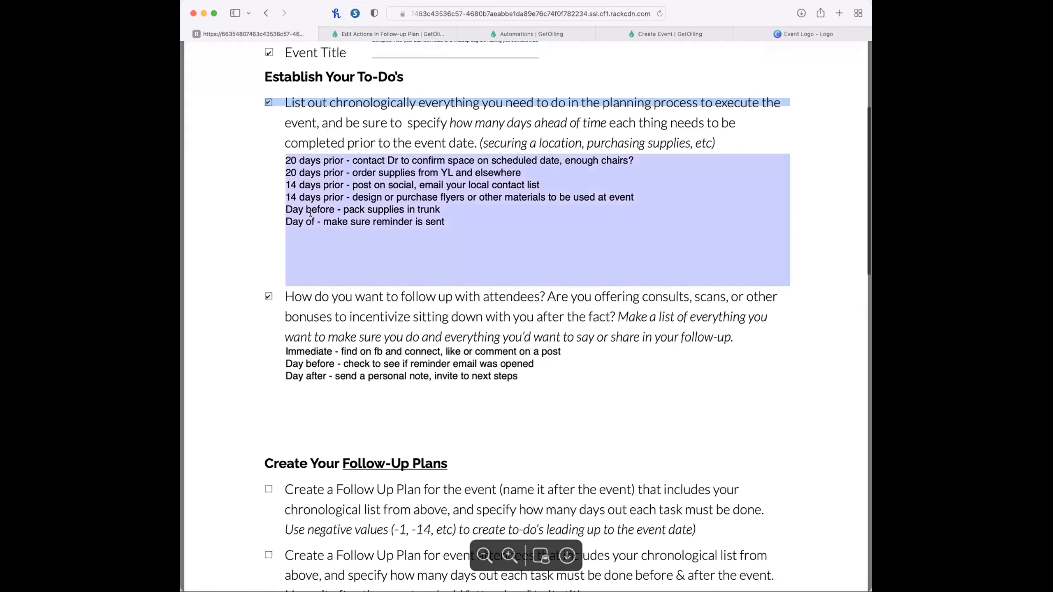
left_click(310, 212)
left_click_drag(305, 165, 378, 166)
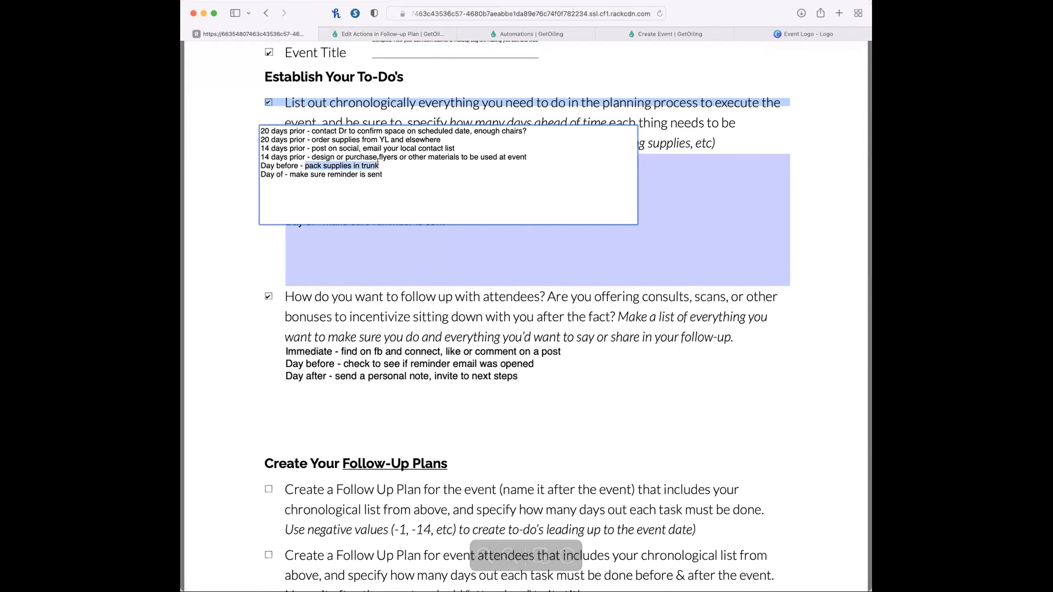
left_click(373, 34)
type("-1")
left_click(544, 197)
key("super+v")
left_click(712, 195)
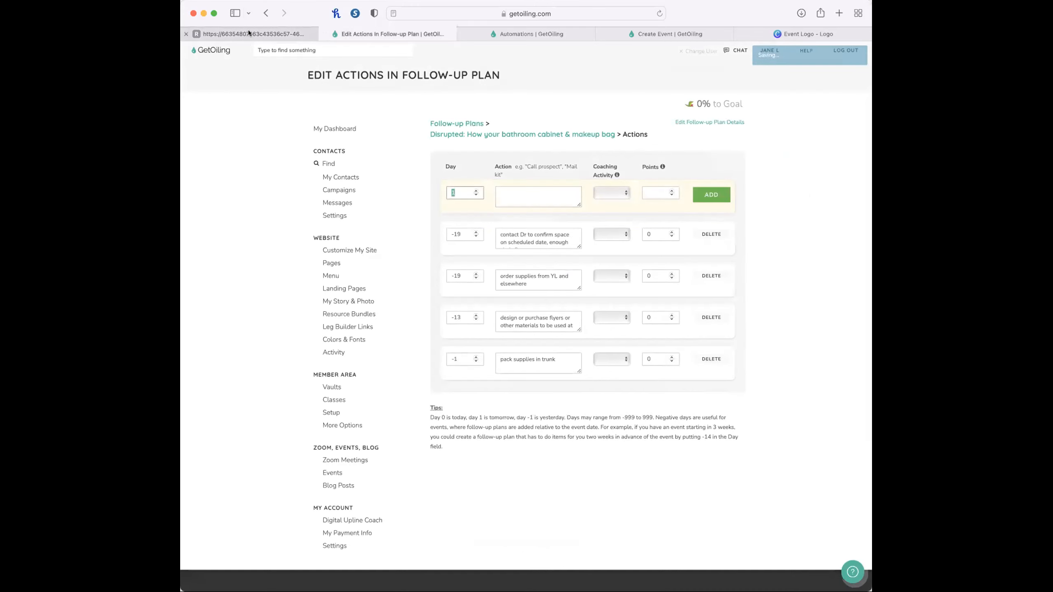
Extend the checklist's day-of to-do to read "make sure reminder is sent to event attendees".
left_click(248, 33)
left_click(299, 207)
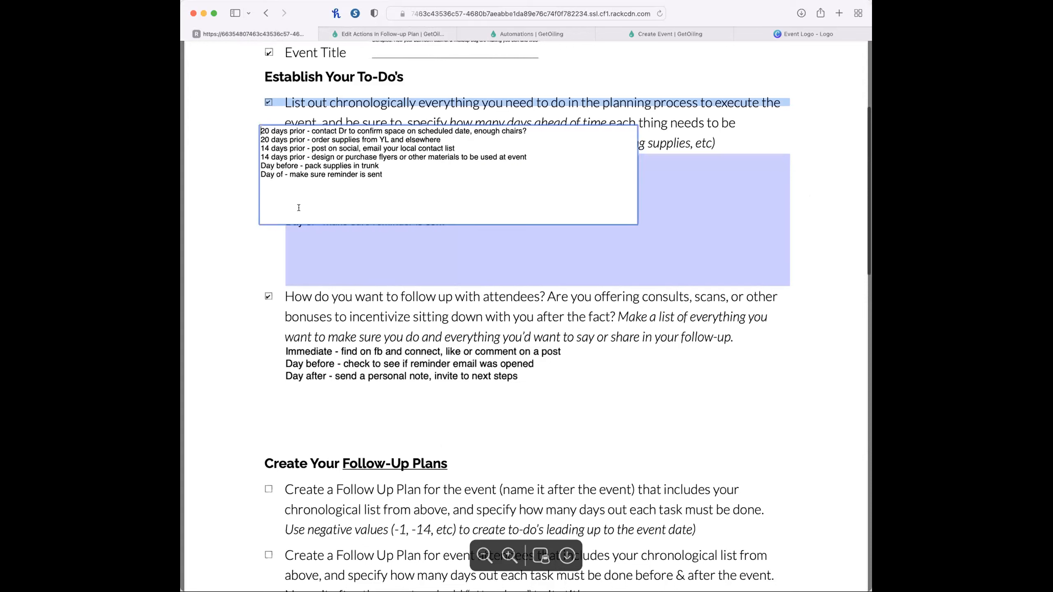
left_click_drag(382, 175, 288, 171)
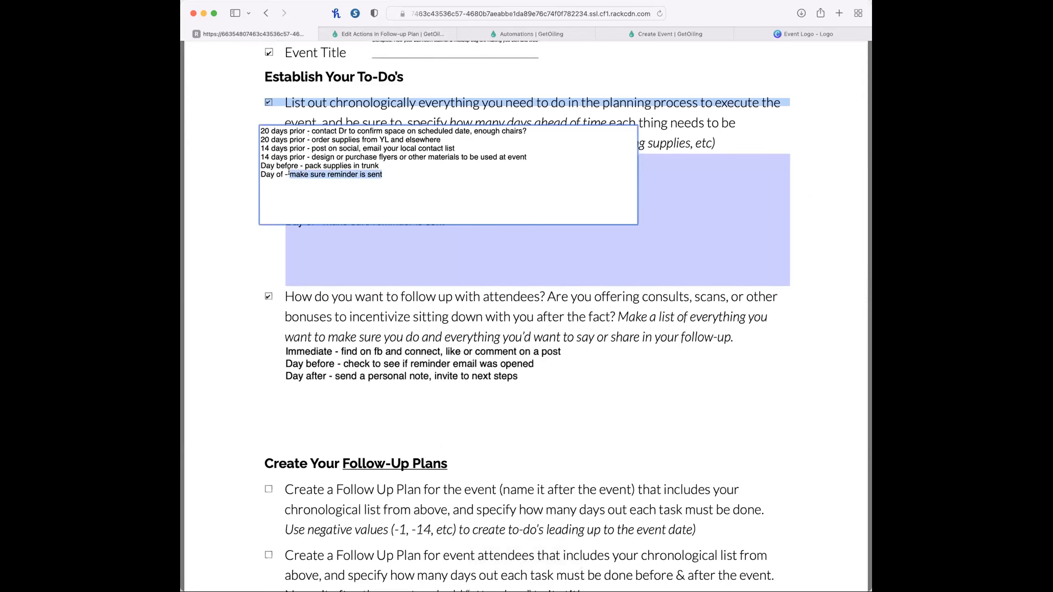
left_click(419, 175)
type("to attendees")
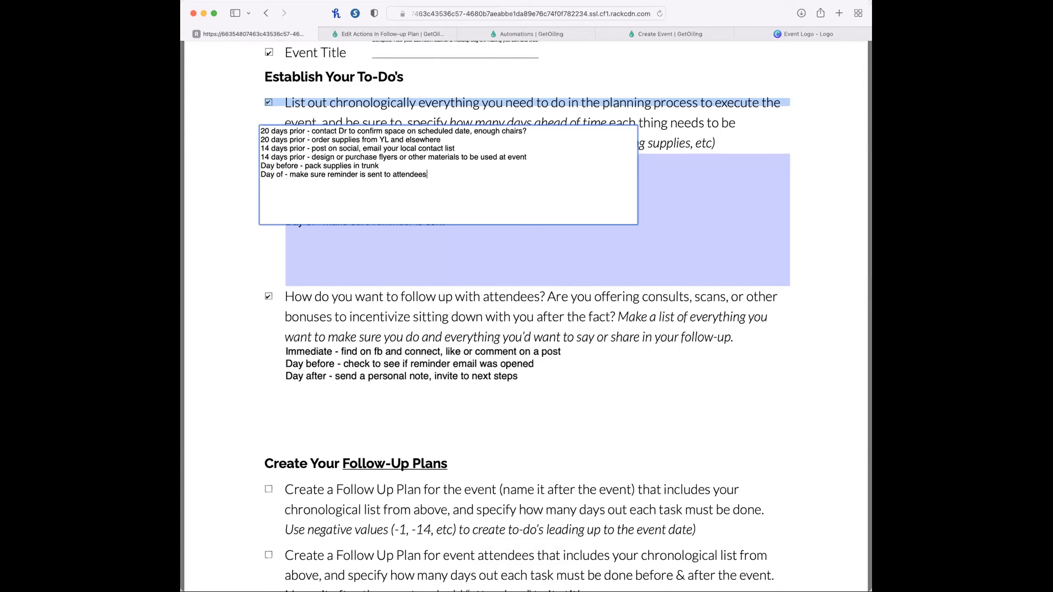
type(" event")
Copy the extended day-of reminder to-do from the checklist and add it to the plan as a day 0 action.
left_click_drag(449, 175, 290, 172)
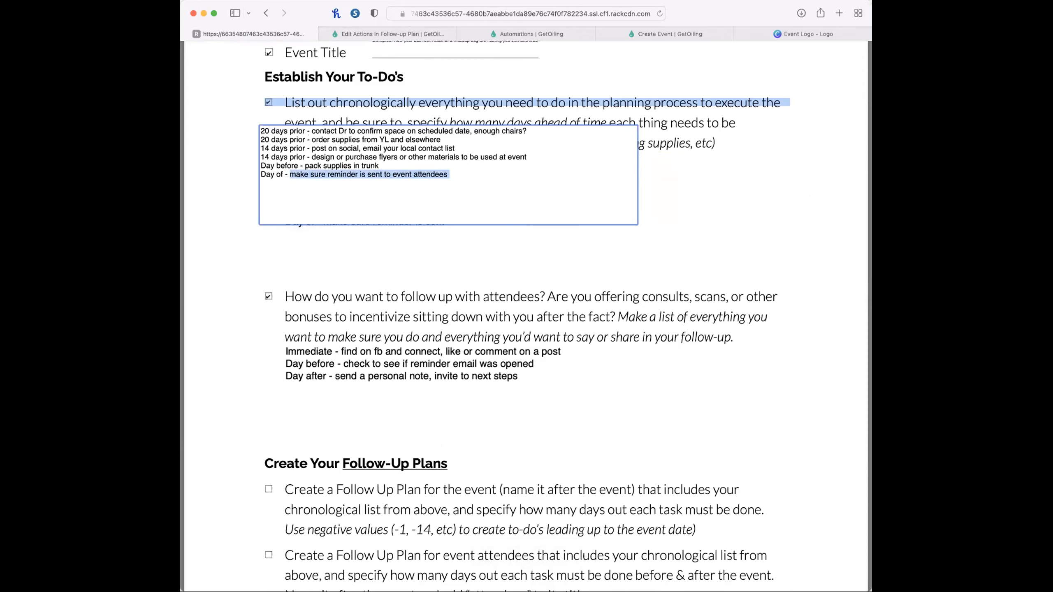
left_click(403, 32)
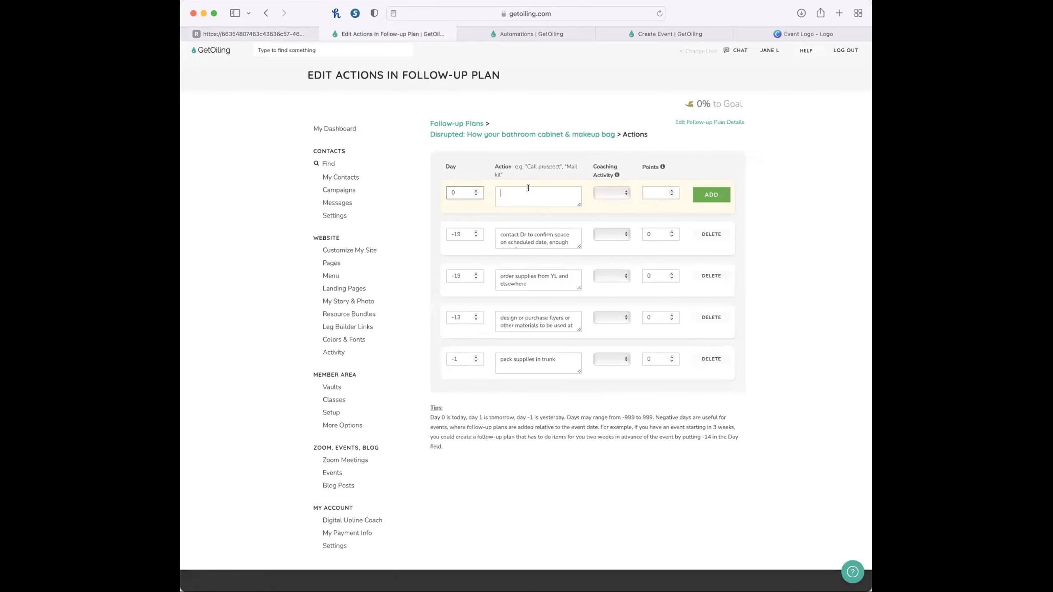
key("super+v")
left_click(711, 195)
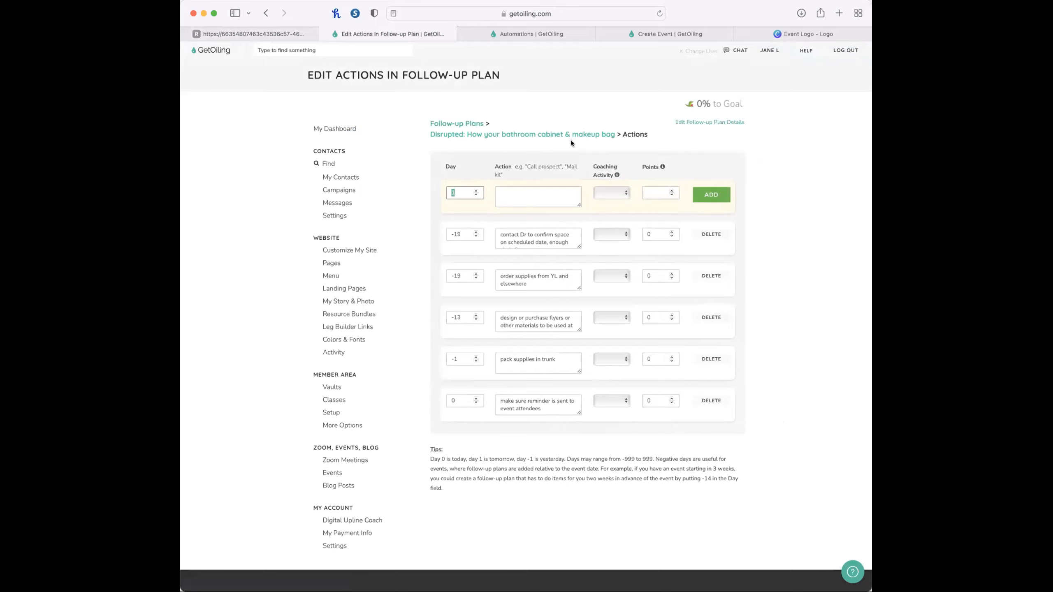
Check off the event follow-up plan item in the checklist and copy its three attendee follow-up lines.
left_click(279, 34)
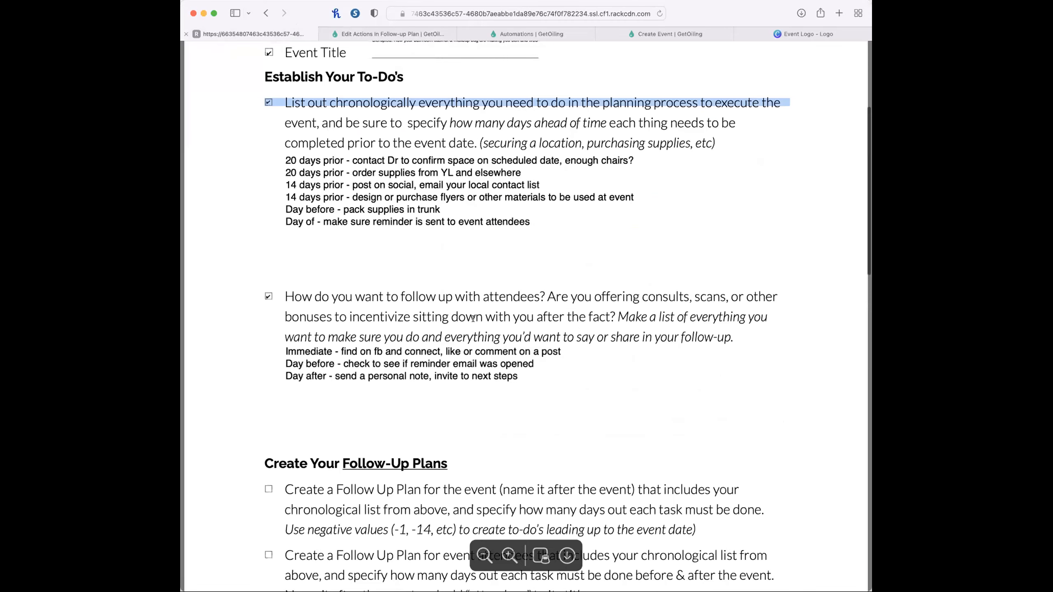
scroll(491, 373, "down", 5)
left_click(268, 235)
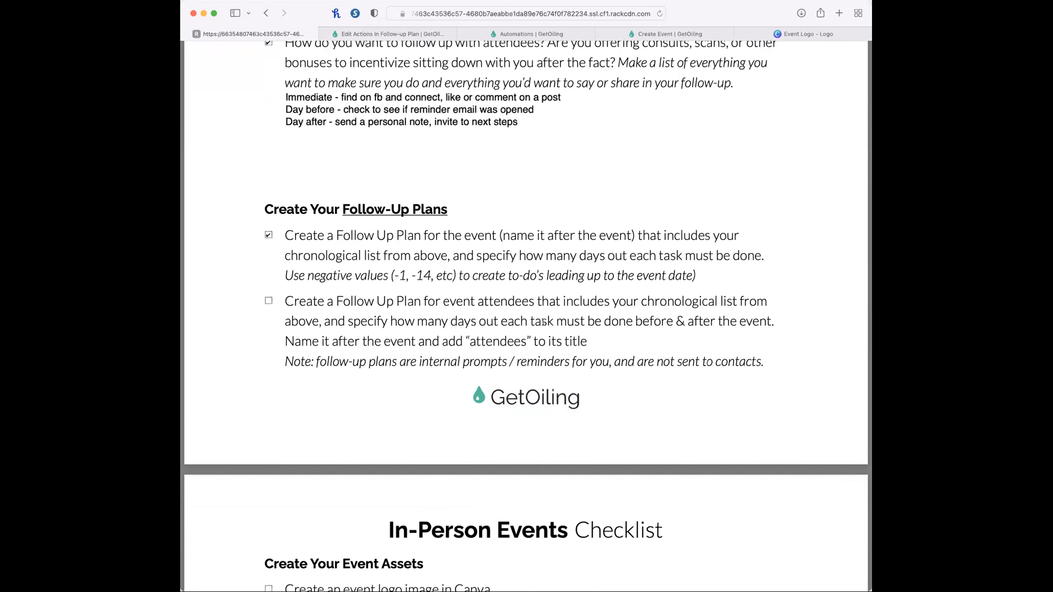
left_click(375, 109)
left_click(324, 98)
left_click_drag(438, 102, 237, 75)
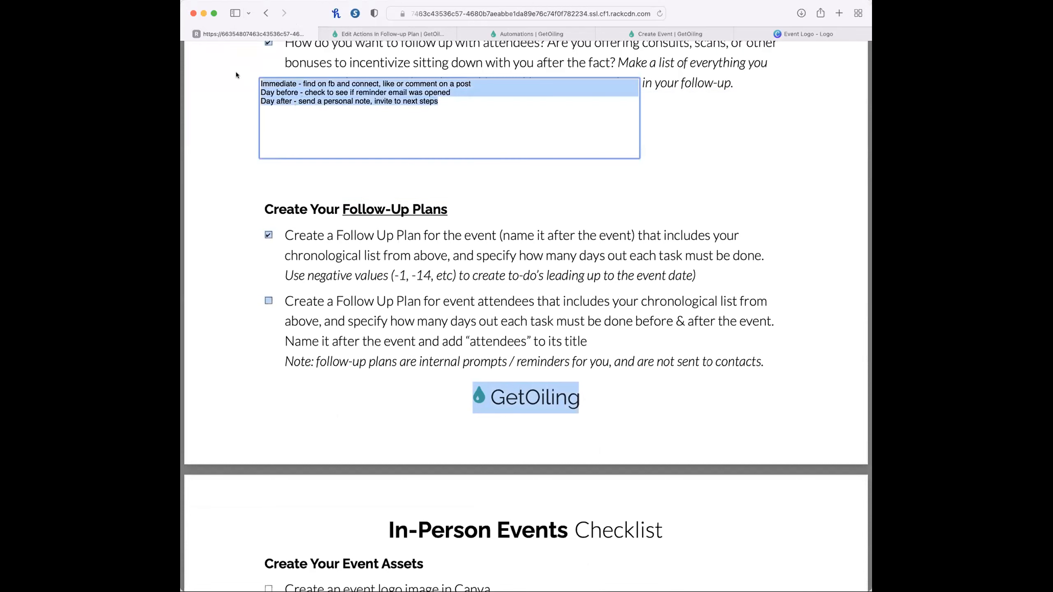
Duplicate the bathroom cabinet follow-up plan under the name "Disrupted: How your bathroom cabinet & makeup bag - Attendees".
left_click(329, 37)
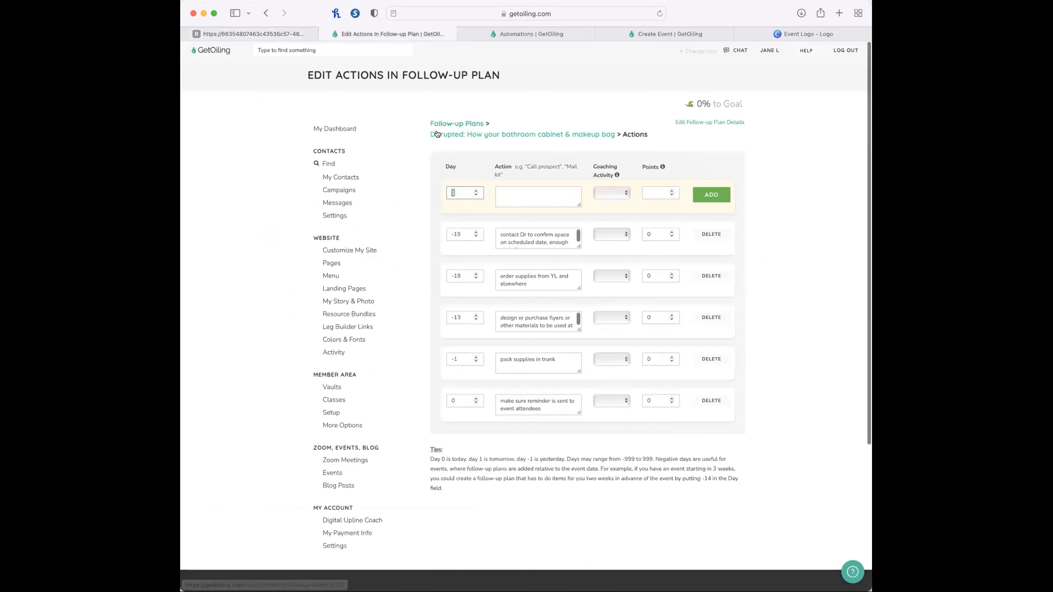
left_click(446, 121)
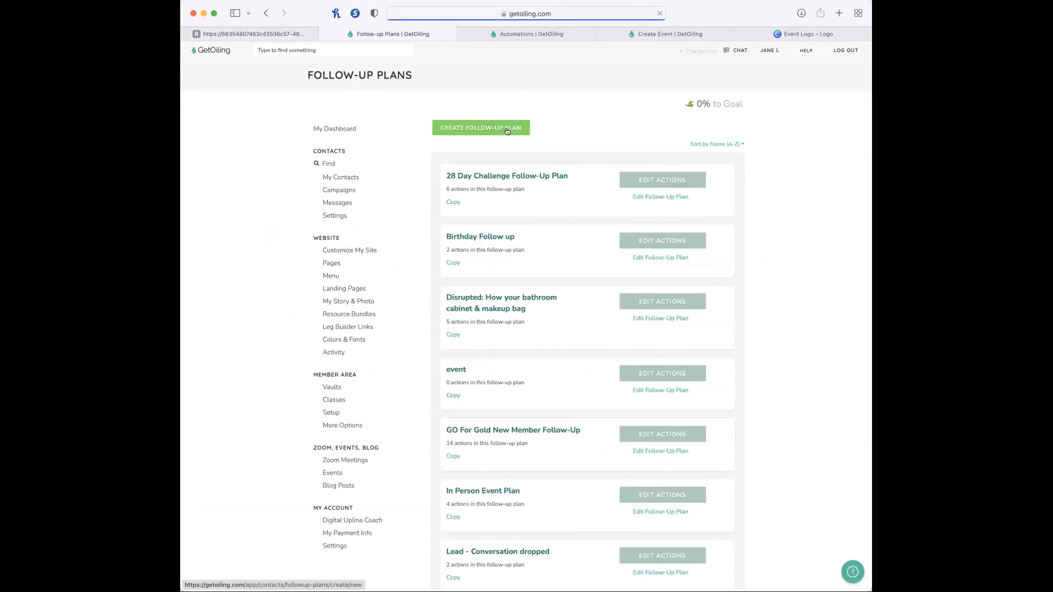
left_click(451, 335)
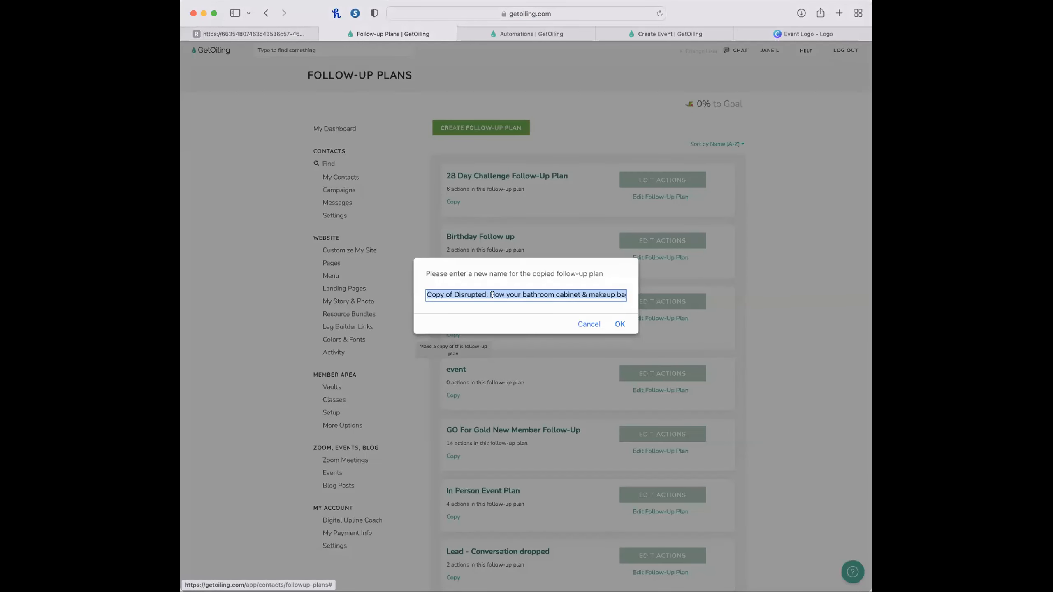
left_click(461, 294)
left_click_drag(454, 294, 400, 294)
key("BackSpace")
type("- Att")
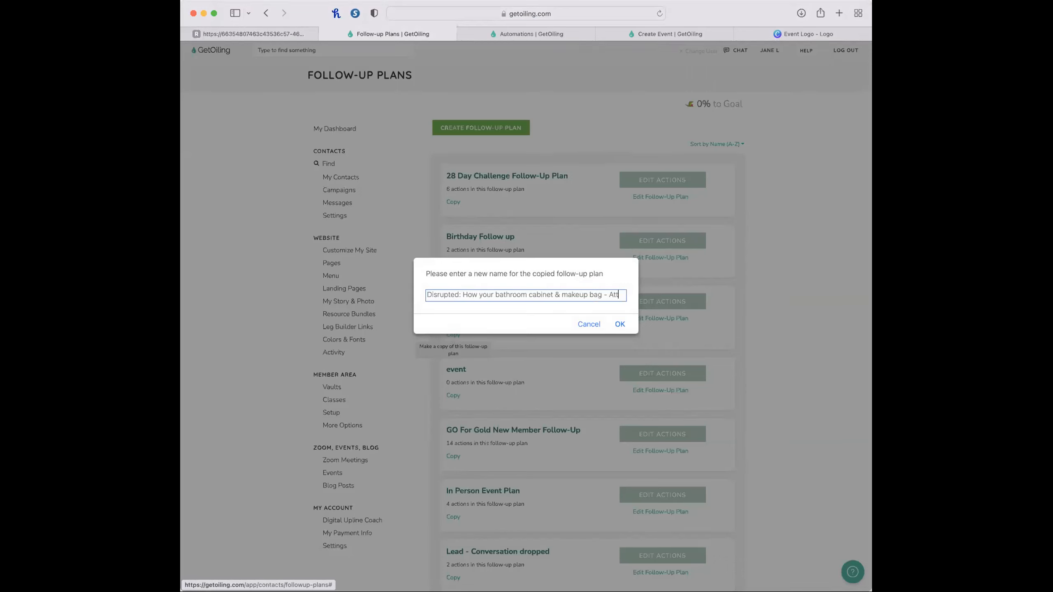
type("endees")
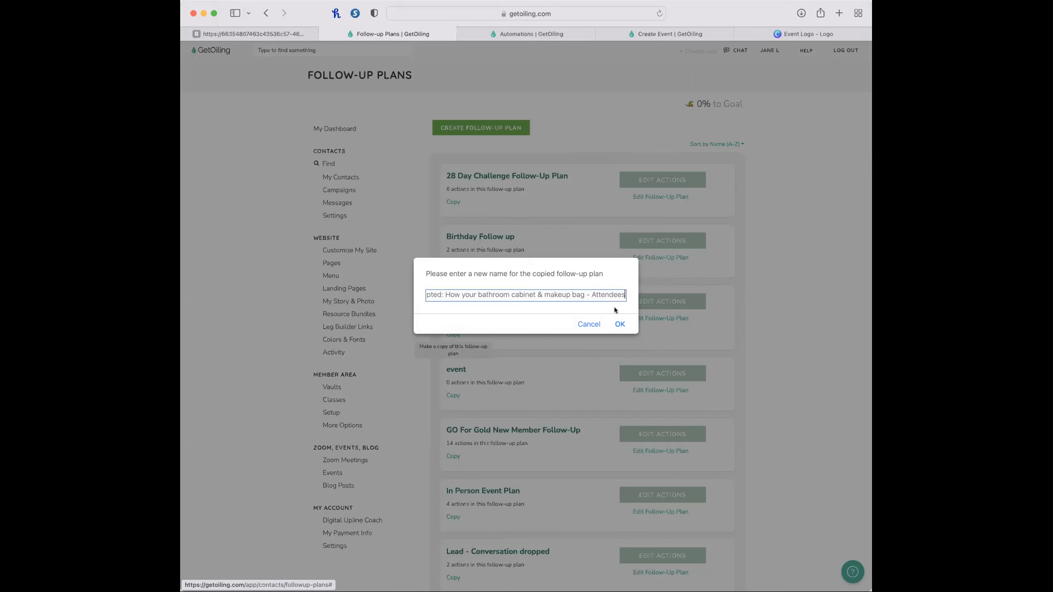
left_click(618, 324)
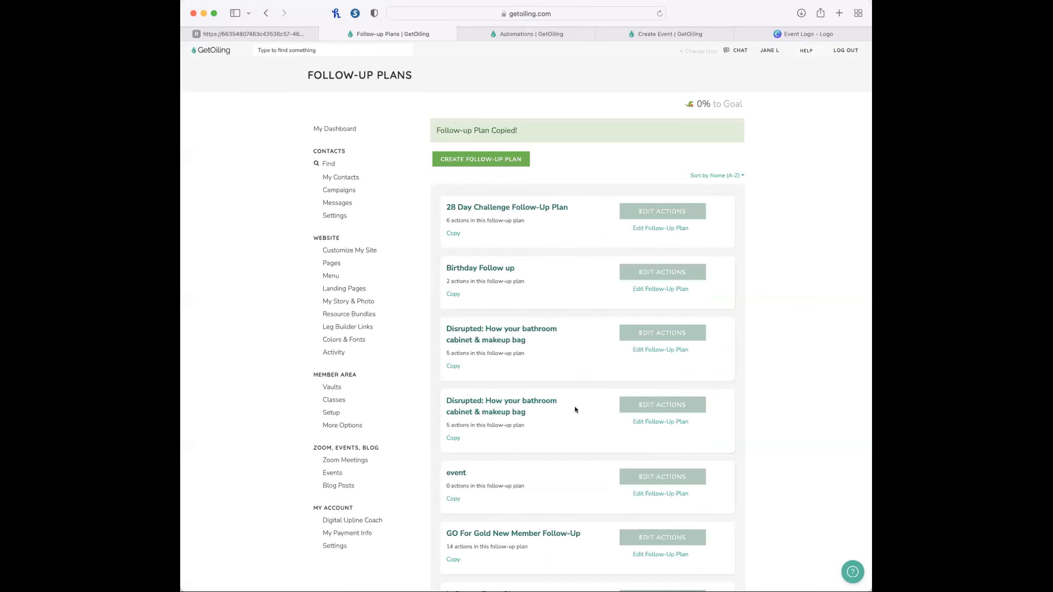
Rename the copied follow-up plan to "Disrupted Event Attendees" and save the change.
scroll(574, 406, "down", 1)
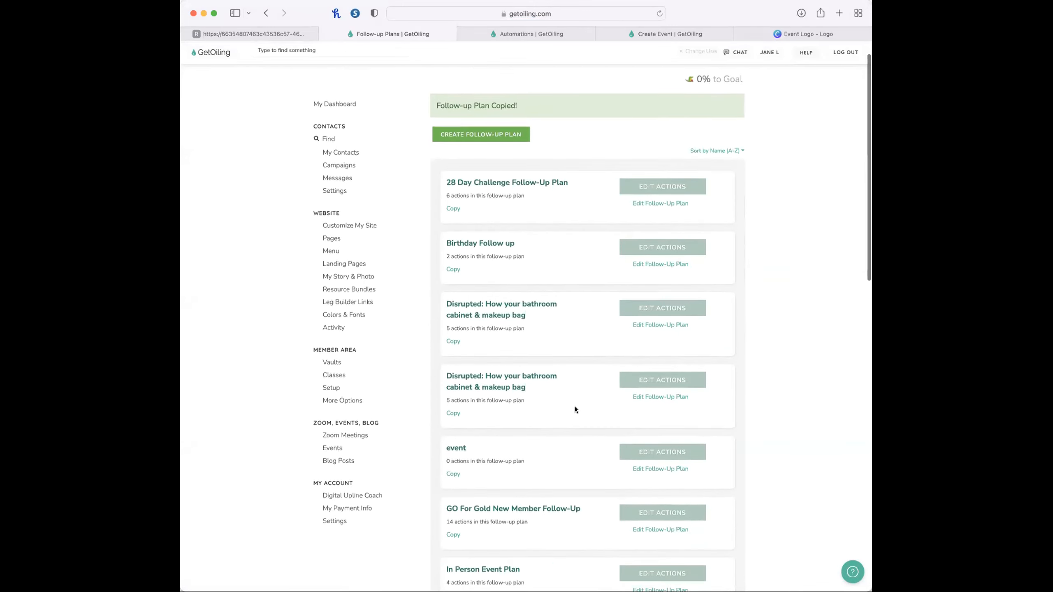
left_click(502, 315)
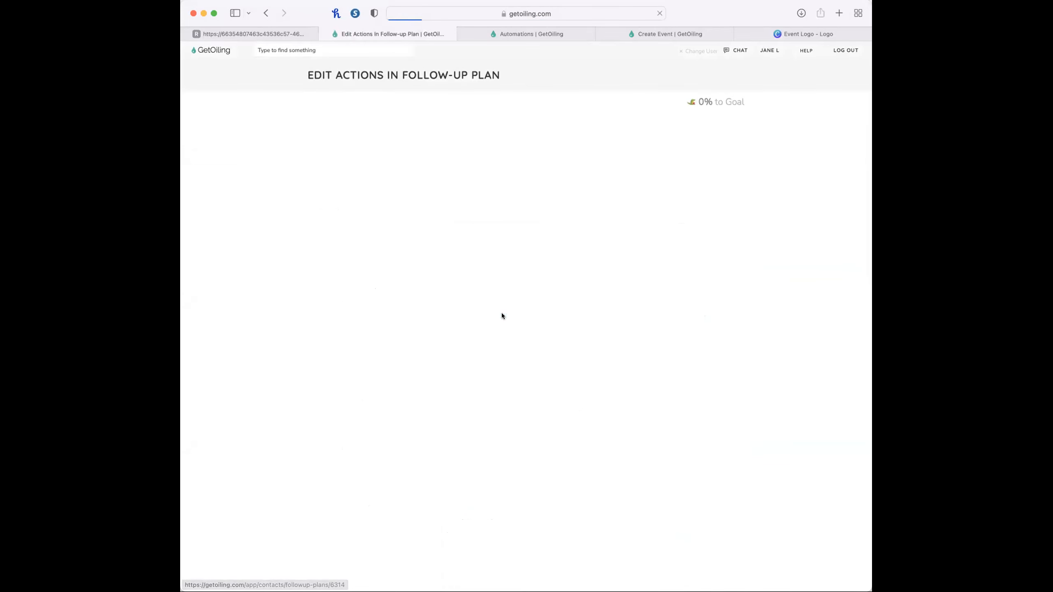
left_click(491, 135)
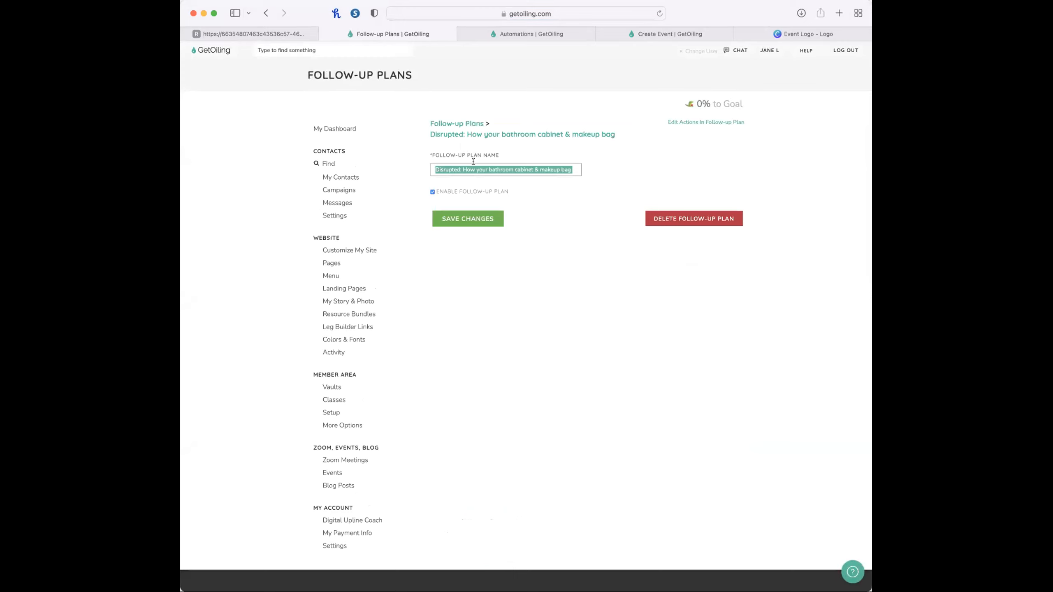
type("Disrupted E")
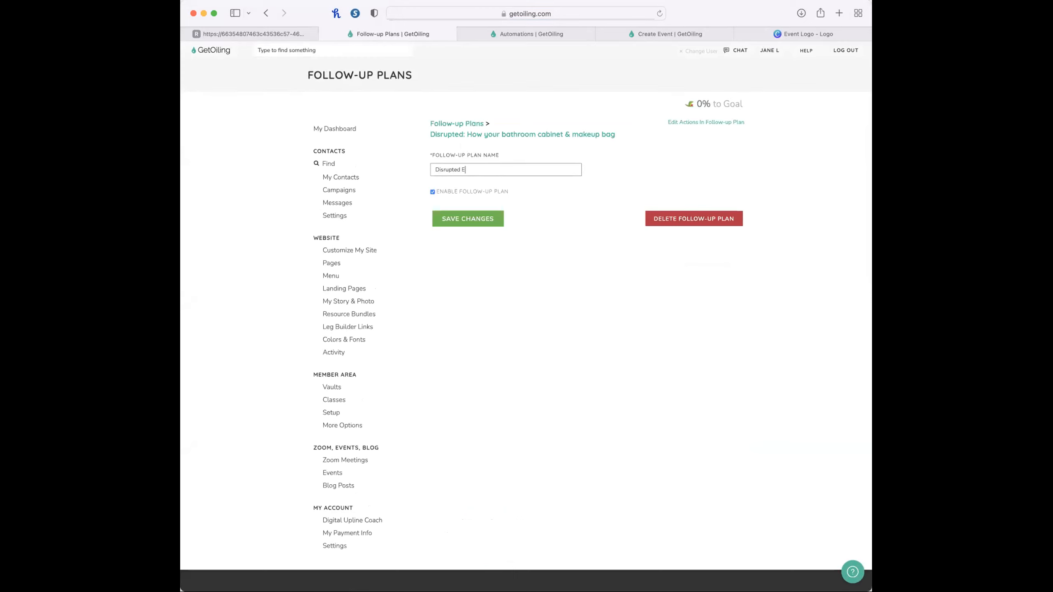
type("vent Attendees")
left_click(475, 217)
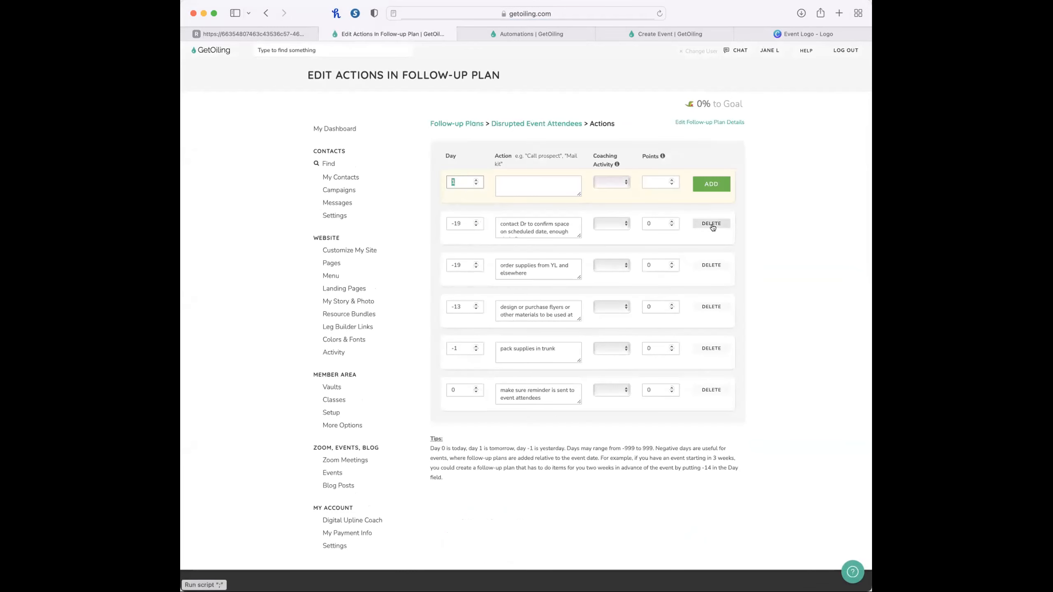
Delete all the duplicated actions from the Disrupted Event Attendees plan.
left_click(711, 223)
left_click(616, 331)
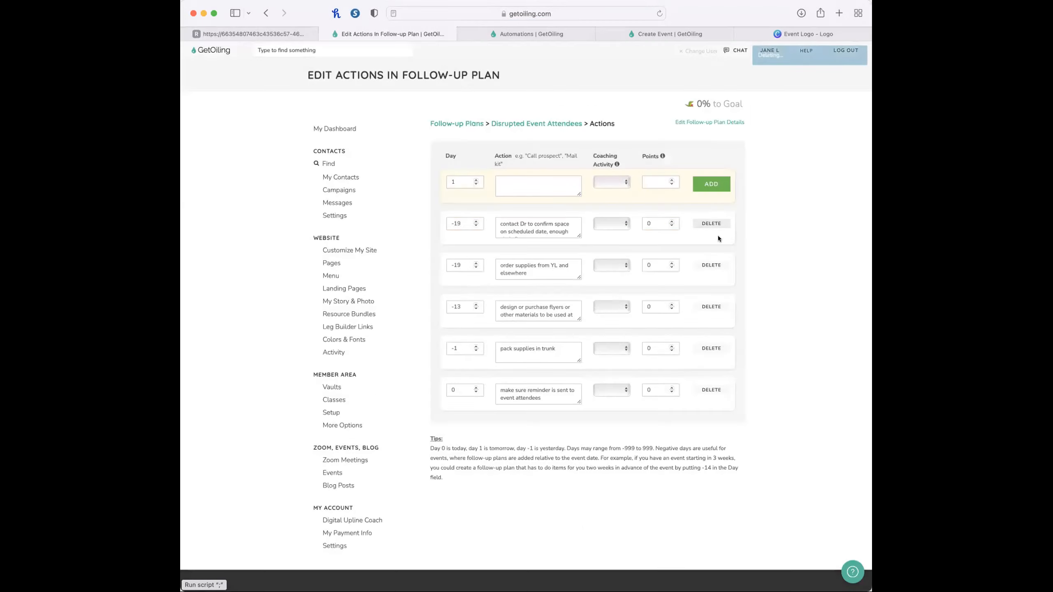
left_click(711, 223)
left_click(620, 327)
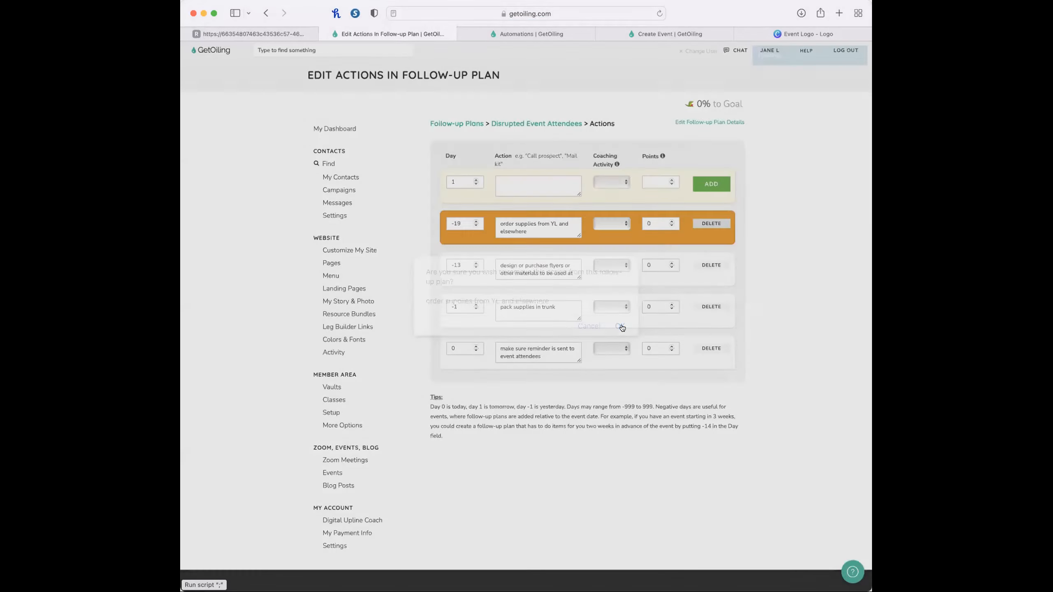
left_click(711, 224)
left_click(620, 330)
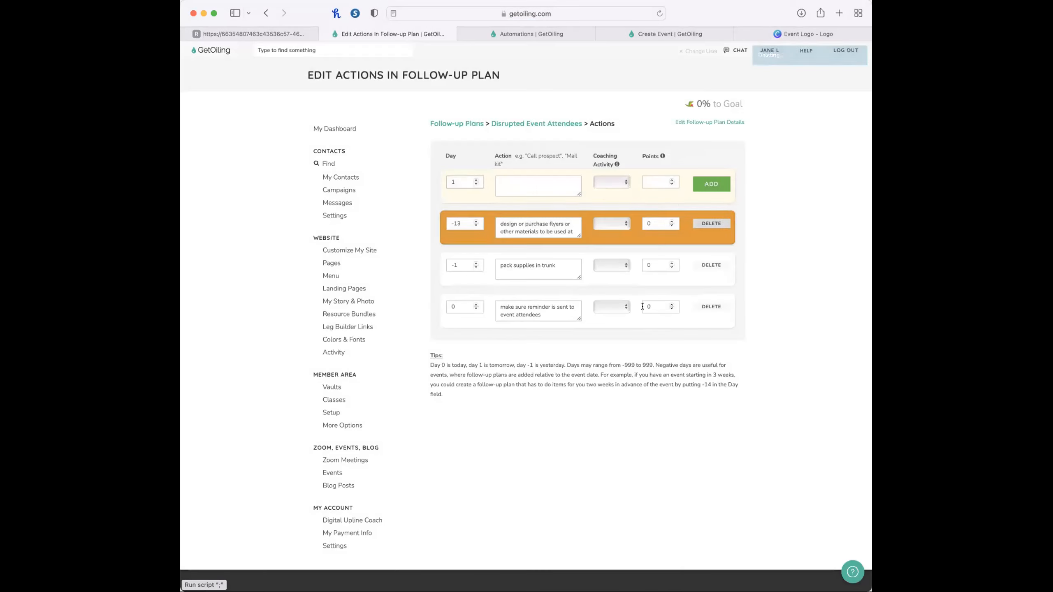
left_click(712, 223)
left_click(620, 327)
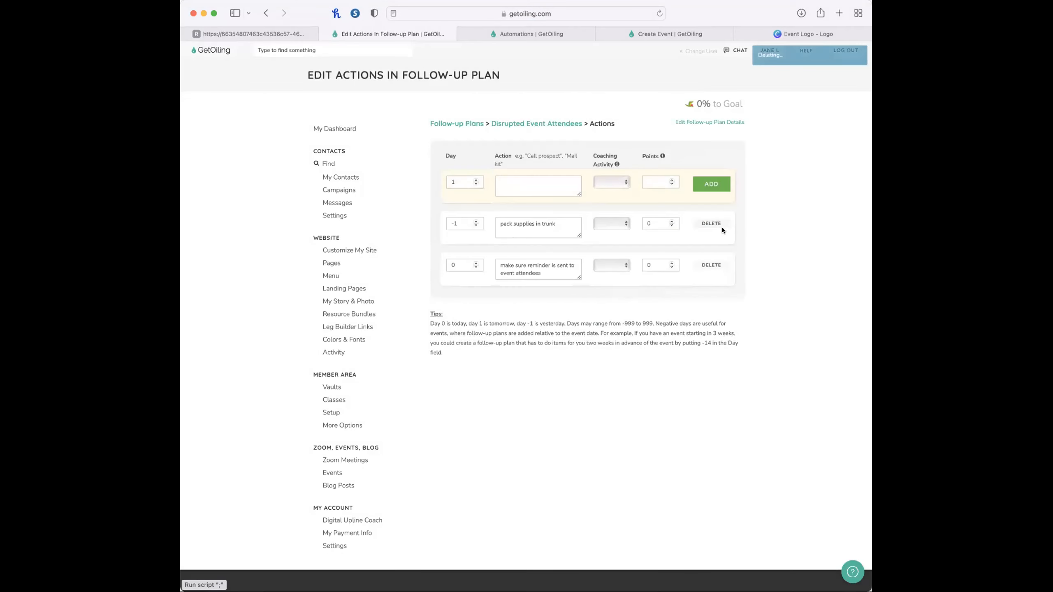
left_click(711, 224)
left_click(616, 327)
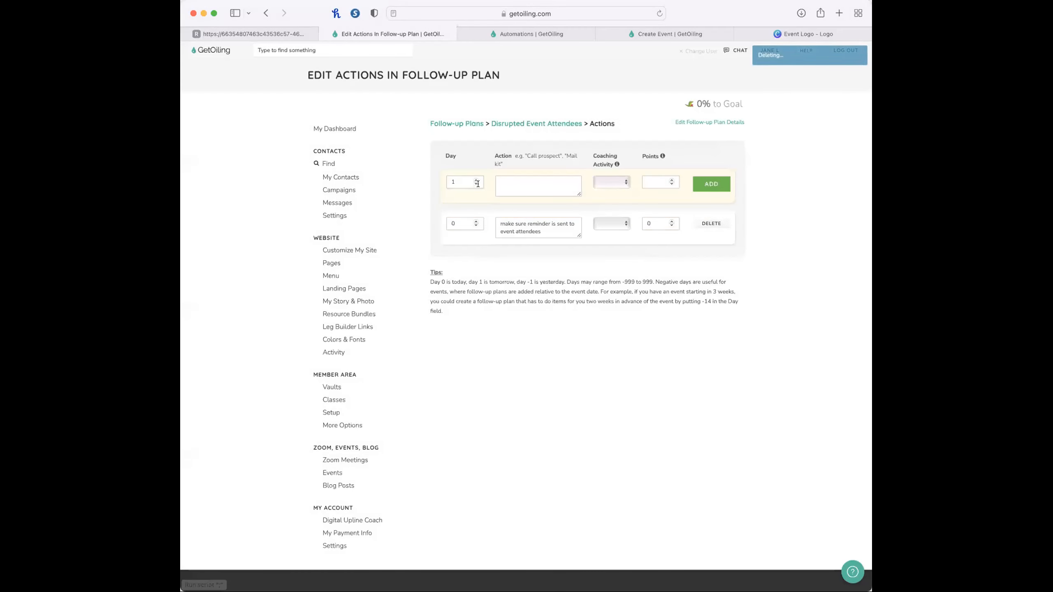
Add a day 0 action reading "Immediate - find on fb and connect, like or comment on a post", trimming the other pasted lines.
key("super+v")
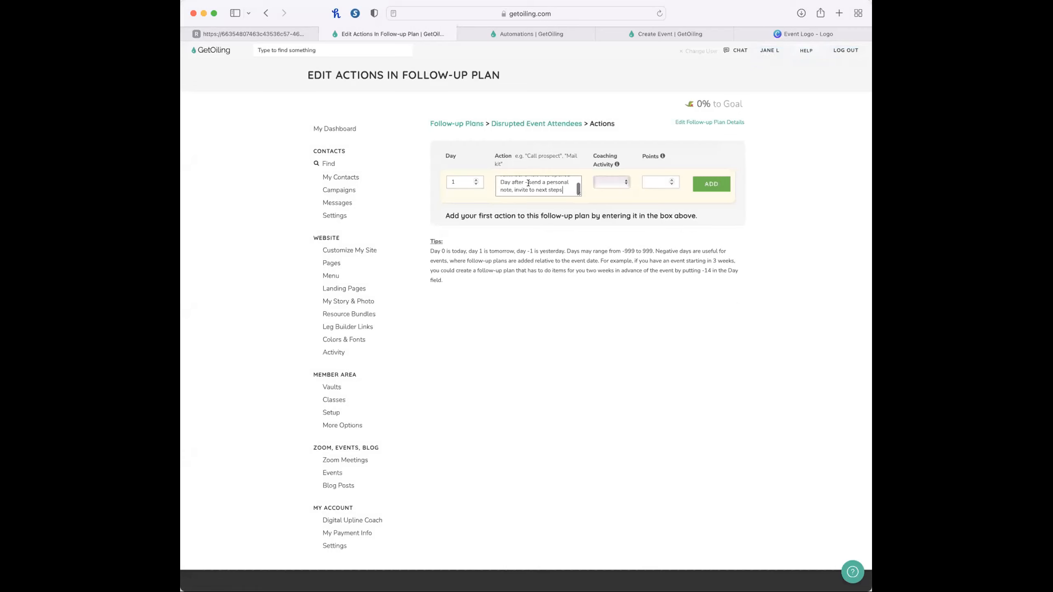
double_click(455, 181)
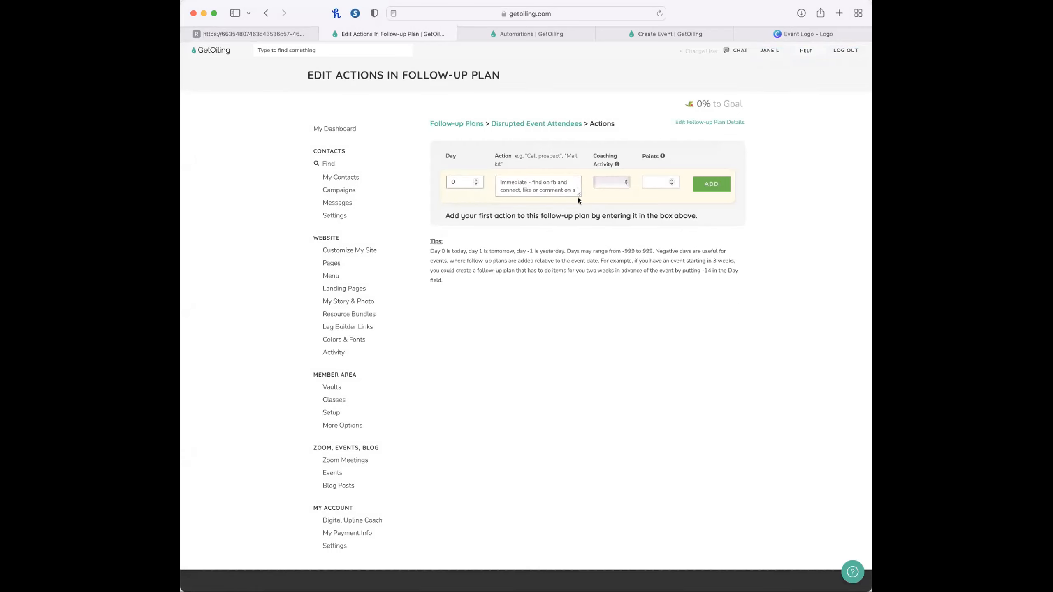
scroll(561, 189, "down", 2)
left_click_drag(501, 190, 553, 210)
key("BackSpace")
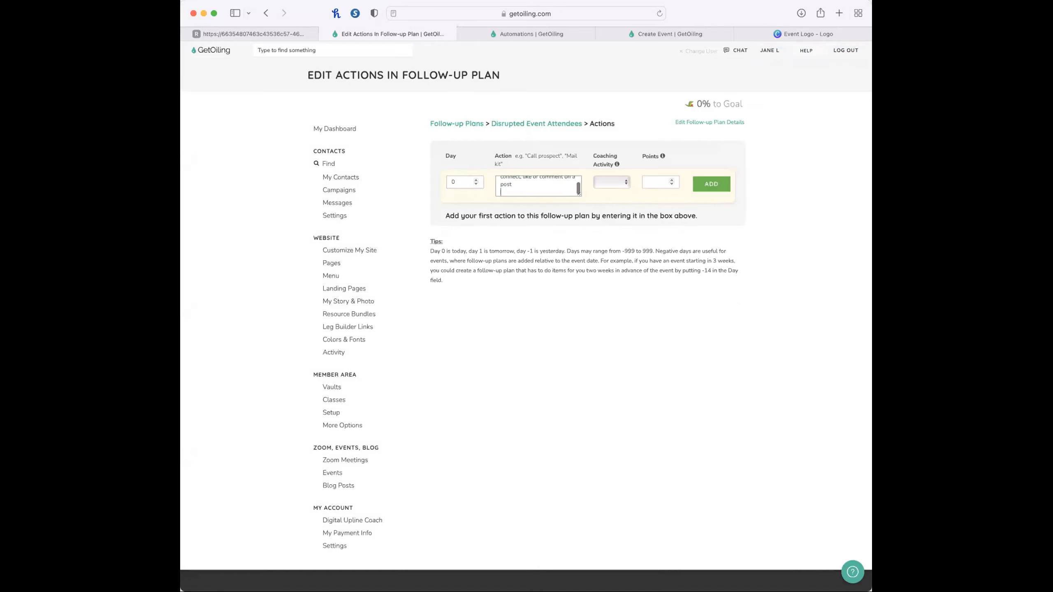
left_click(711, 183)
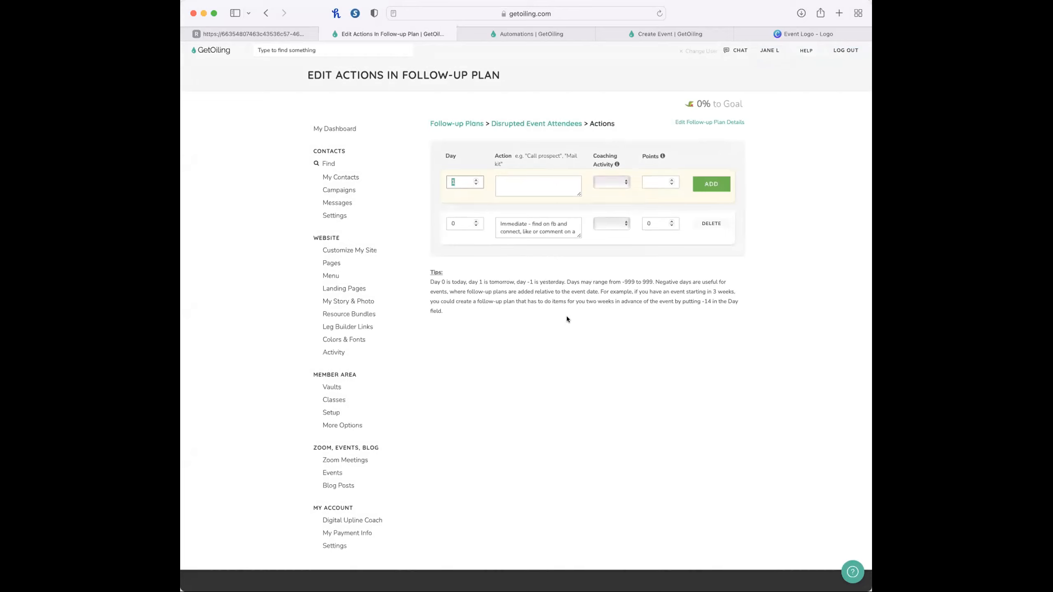
Fill a new attendee action with the remaining copied lines, starting with "Day before - check to see if reminder email was opened".
left_click(550, 189)
key("super+v")
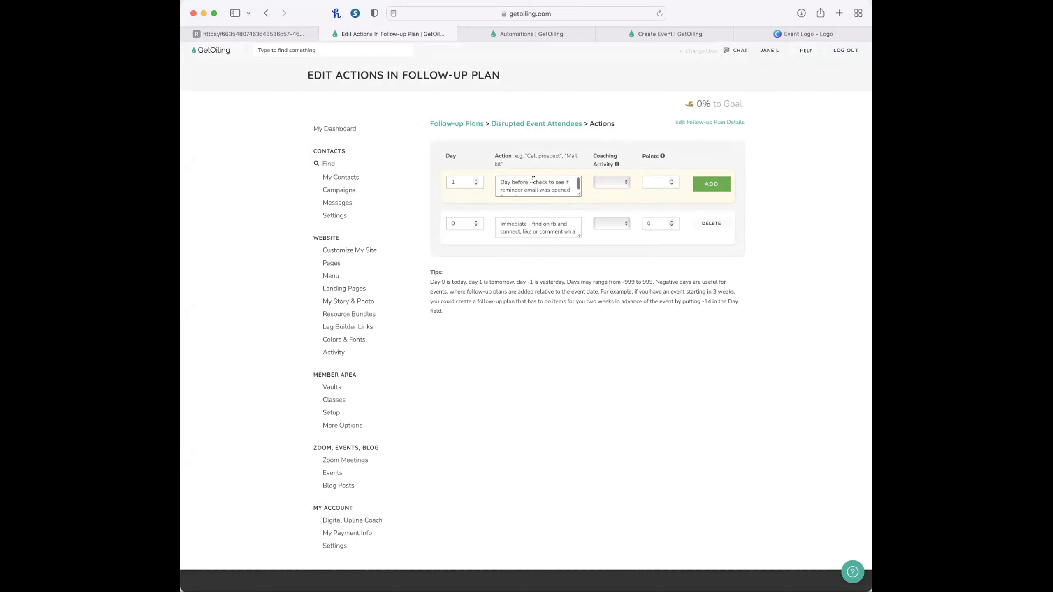
left_click(452, 183)
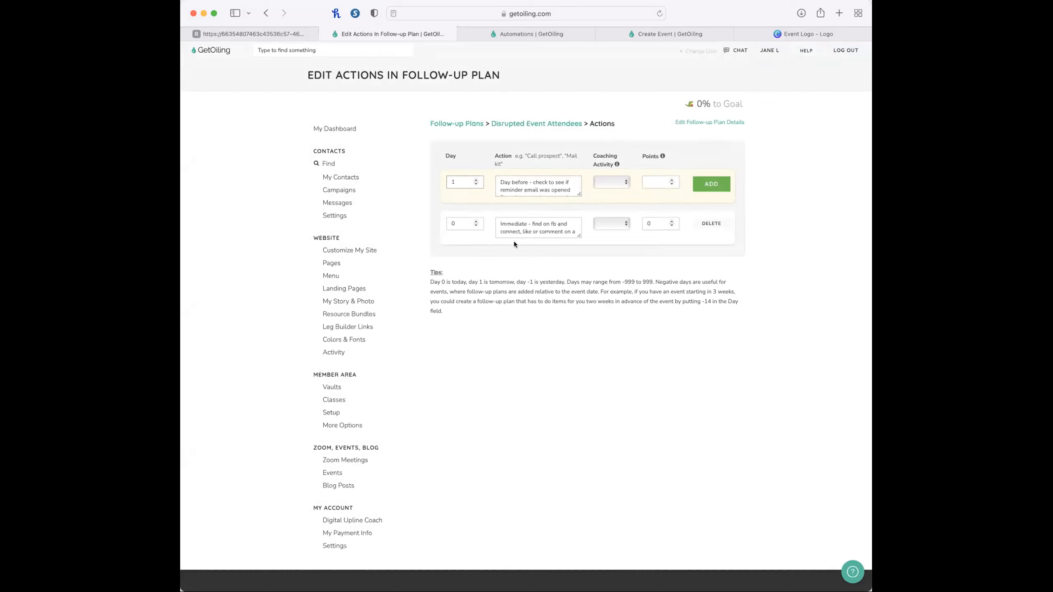
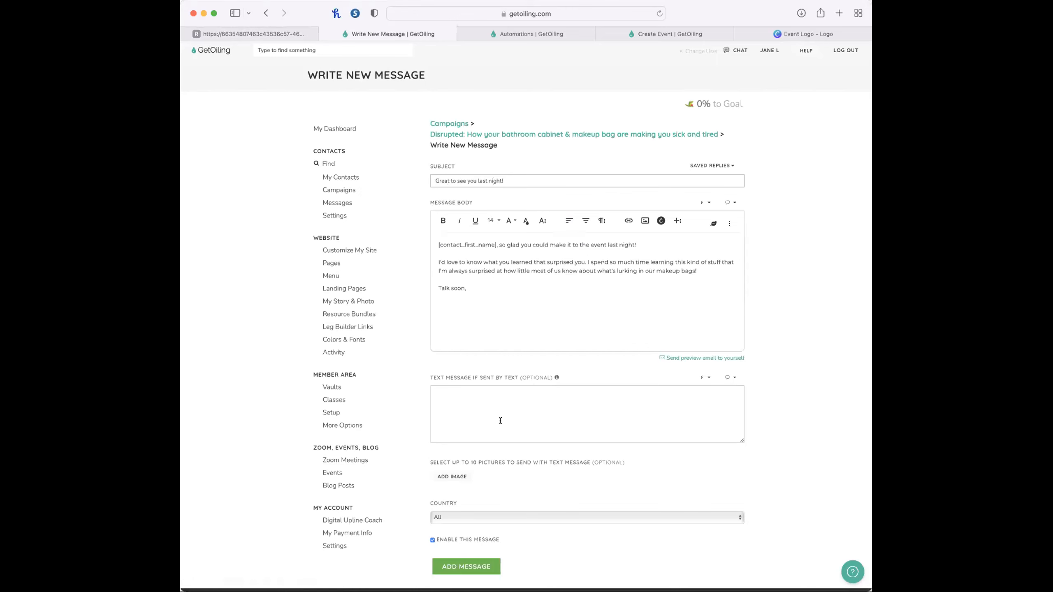
Add the "Great to see you last night!" follow-up message to the Disrupted campaign.
scroll(500, 421, "down", 3)
left_click(478, 502)
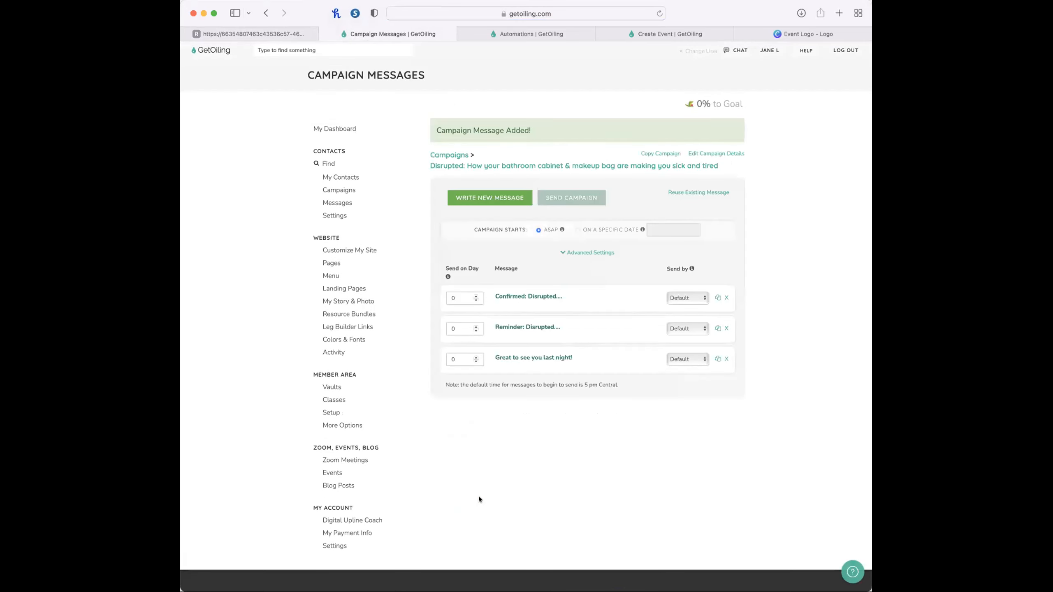
Check the event date in the checklist, and set the campaign's Reminder message to day 1 and "Great to see you last night!" to day 2.
left_click(285, 39)
scroll(383, 166, "up", 10)
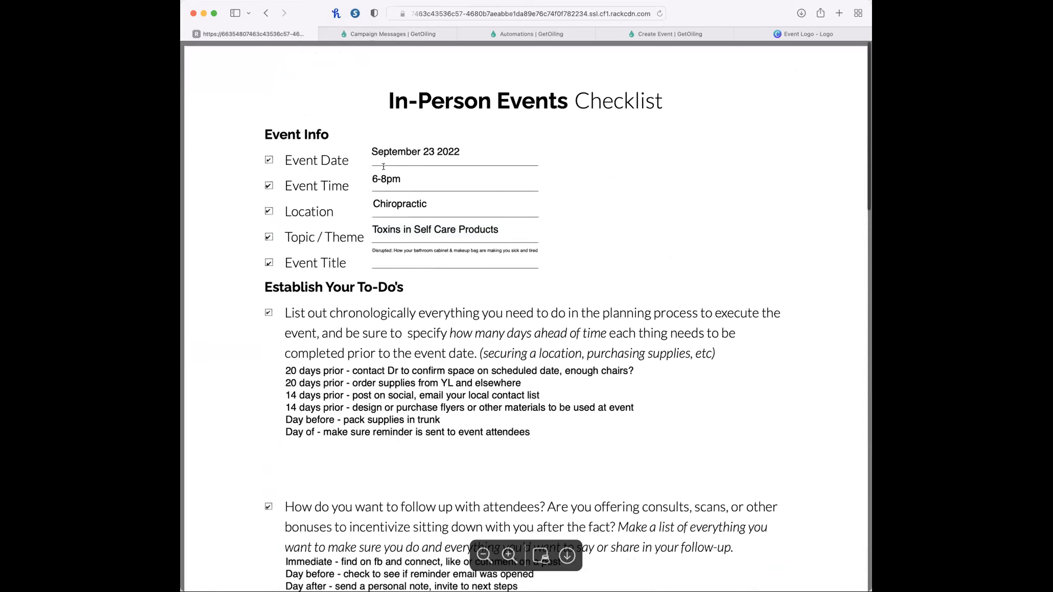
left_click(412, 145)
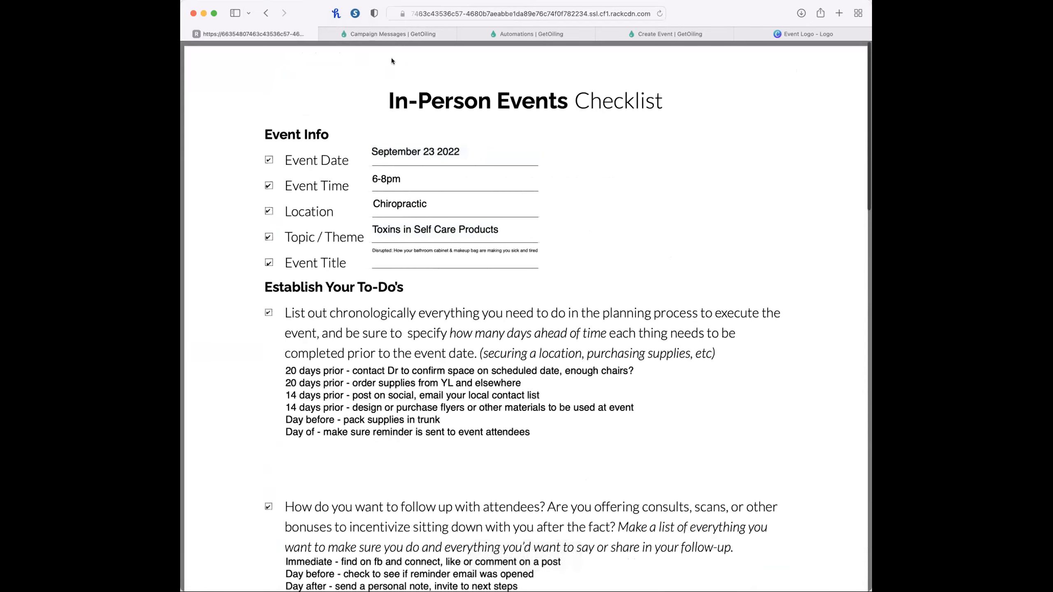
left_click(390, 33)
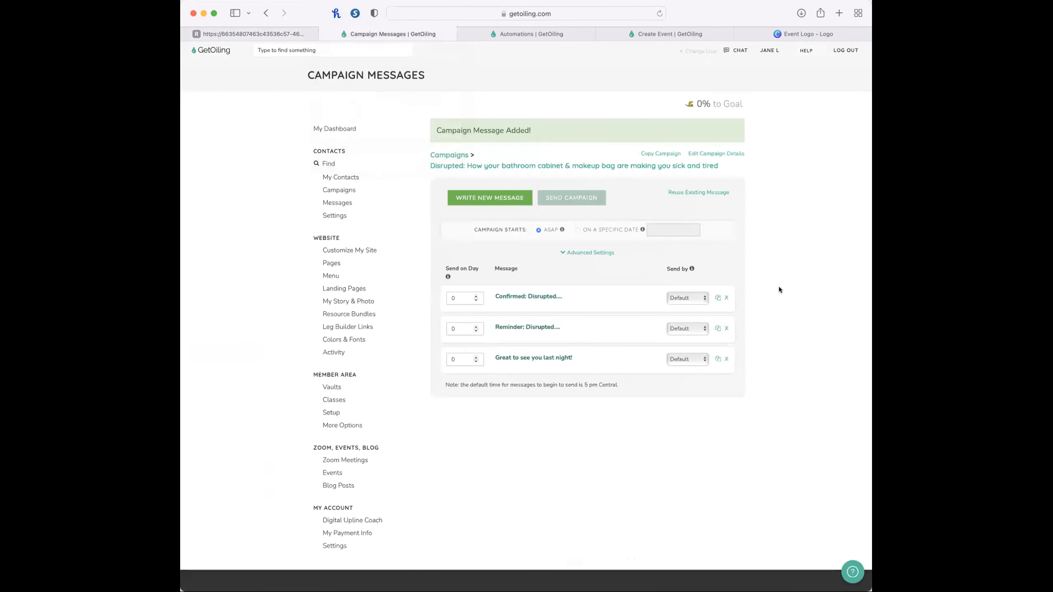
scroll(747, 272, "up", 5)
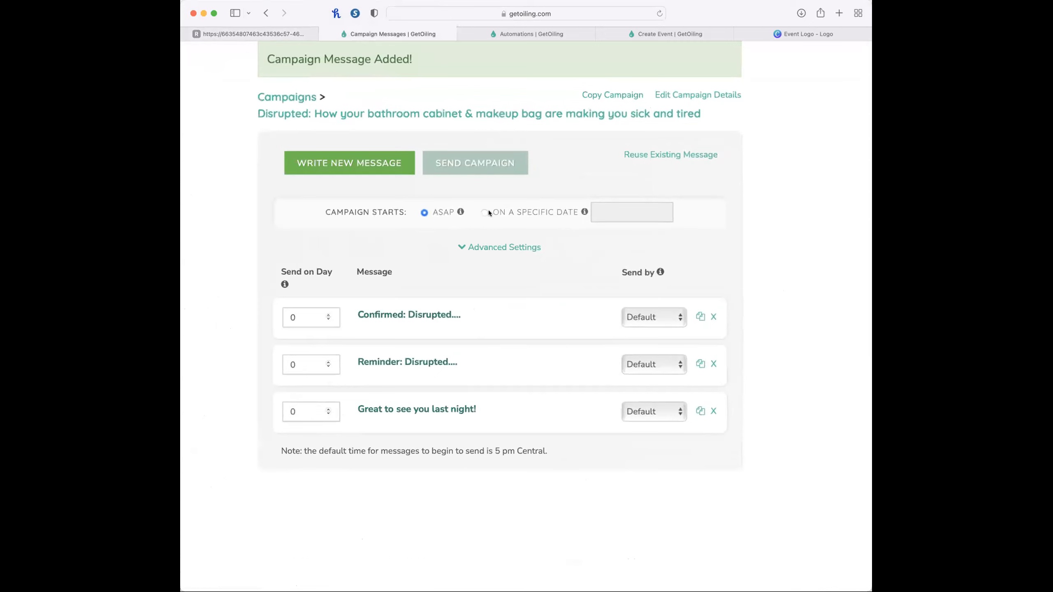
left_click(302, 369)
double_click(301, 371)
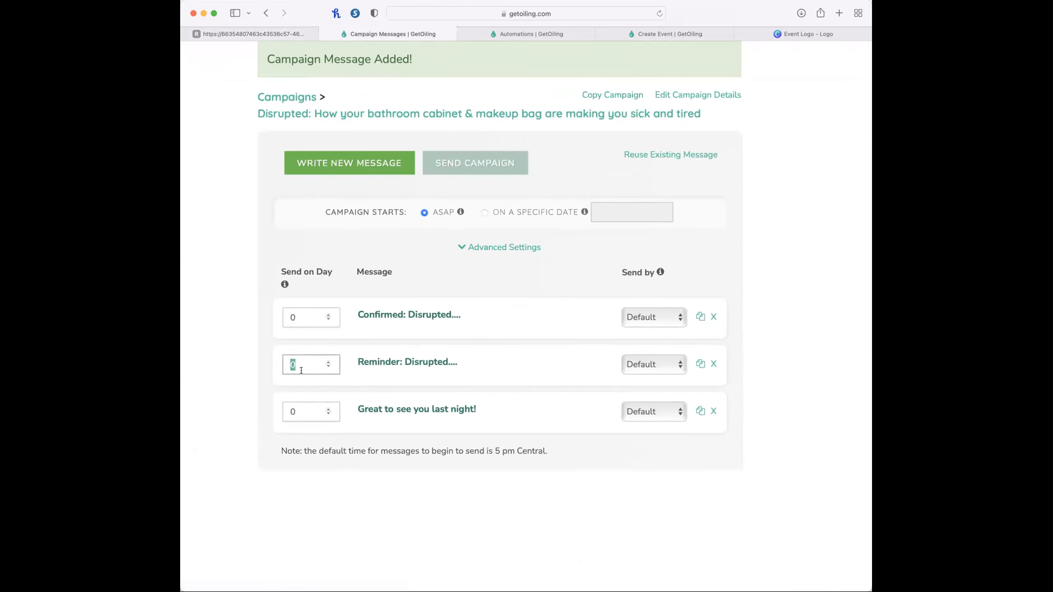
double_click(297, 411)
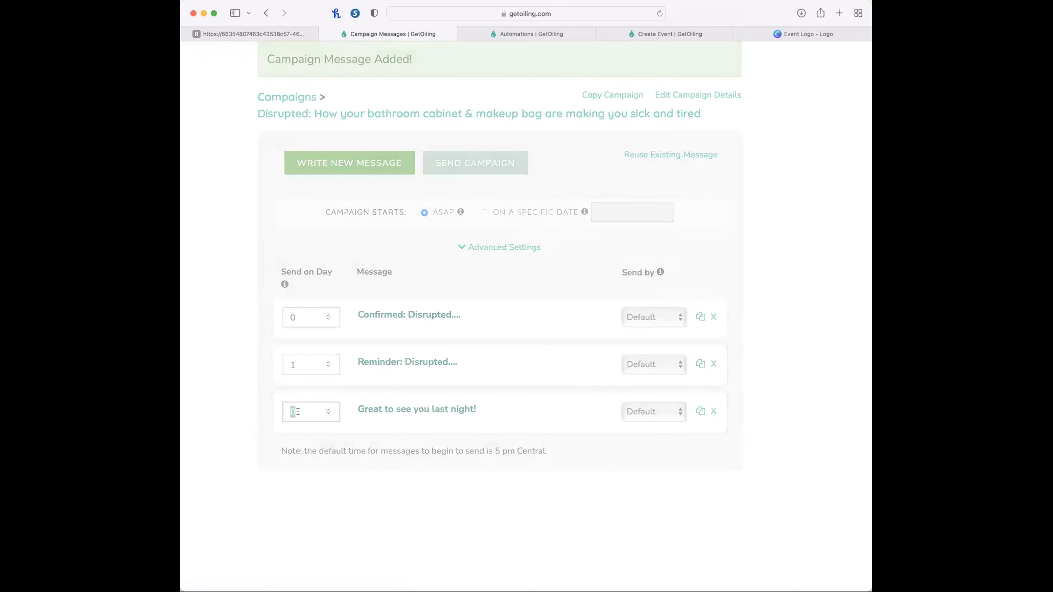
double_click(297, 364)
type("2")
left_click(304, 500)
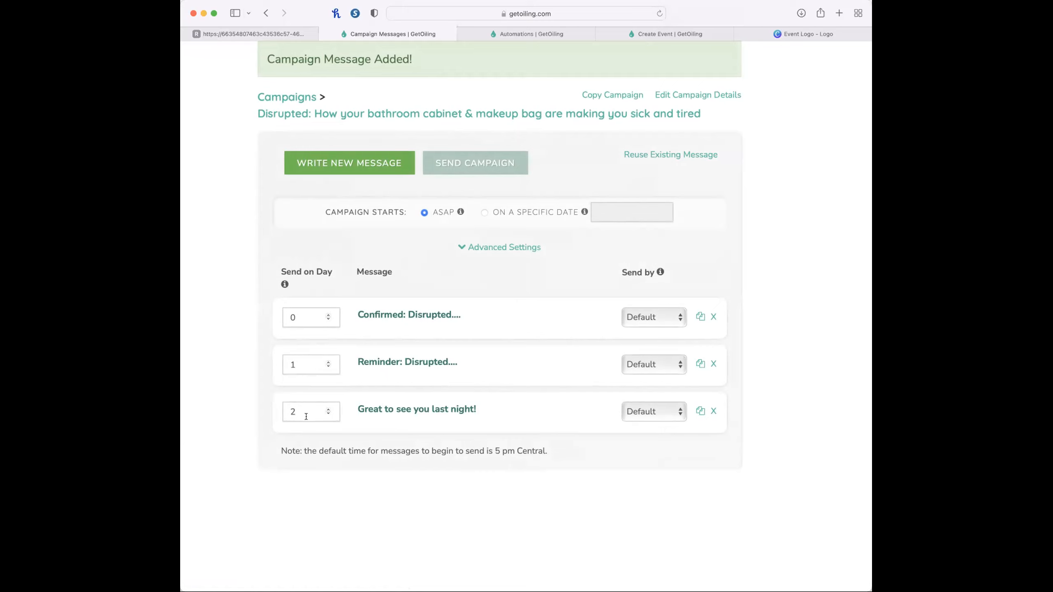
Set the campaign to start on a specific date, Sep 22, 2022.
left_click(483, 212)
double_click(606, 218)
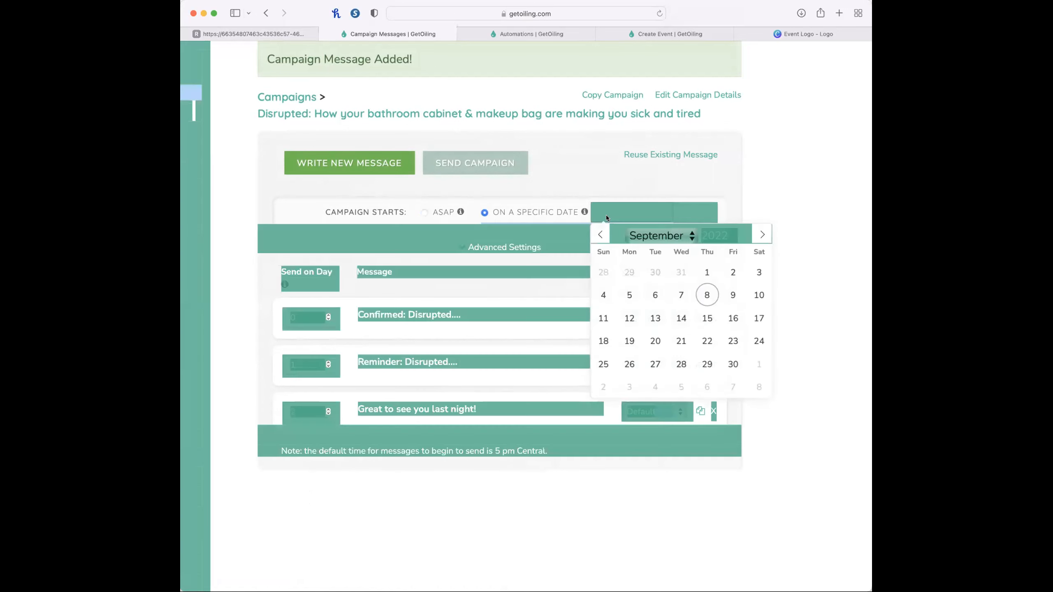
left_click(783, 201)
left_click(614, 211)
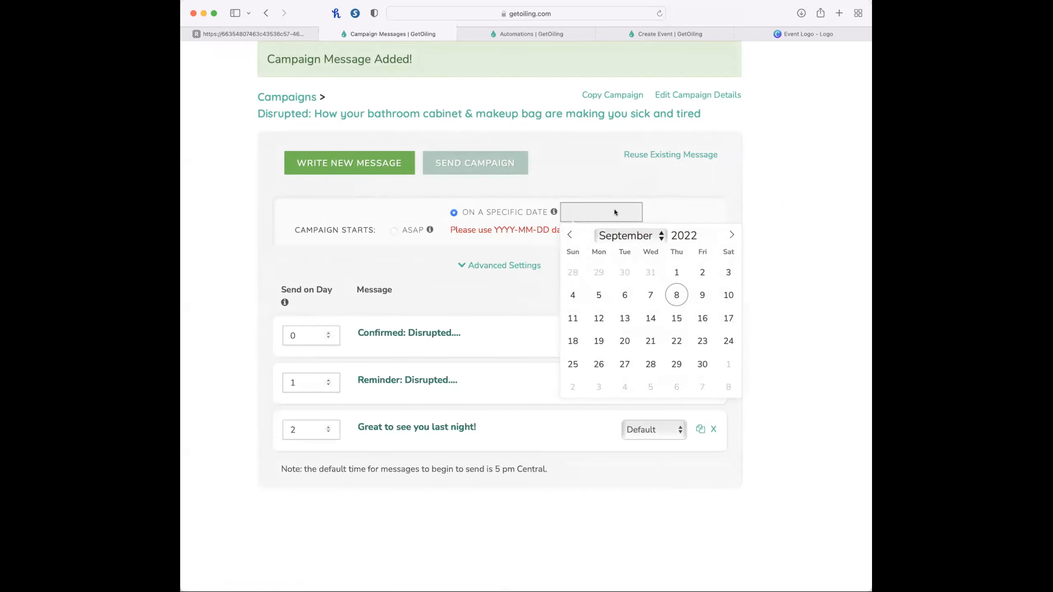
left_click(682, 340)
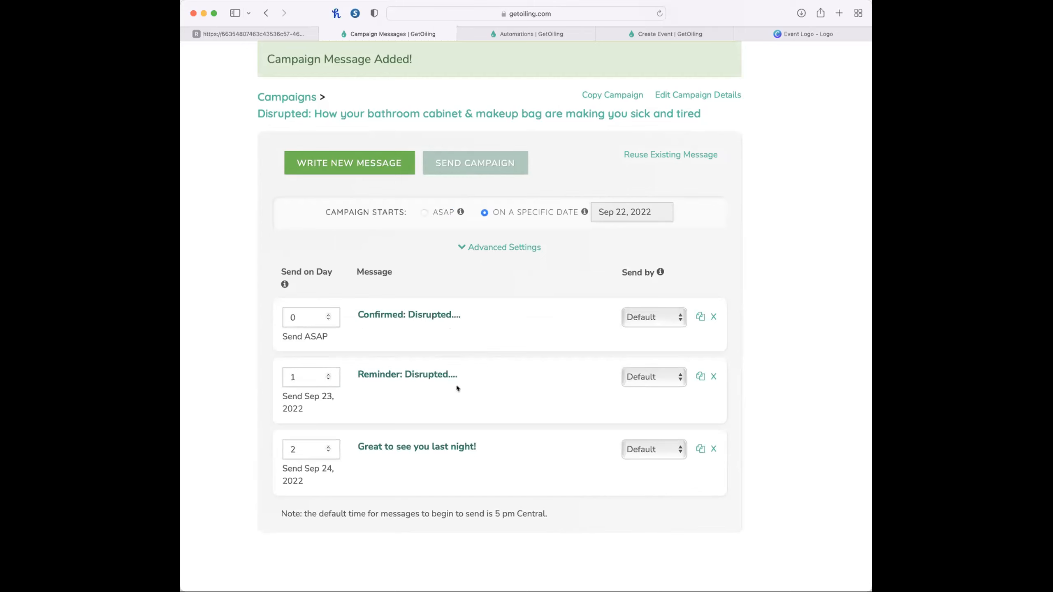
Review each message's send date, expand the advanced settings, and read the send-time options and the default sending time note.
scroll(299, 414, "up", 5)
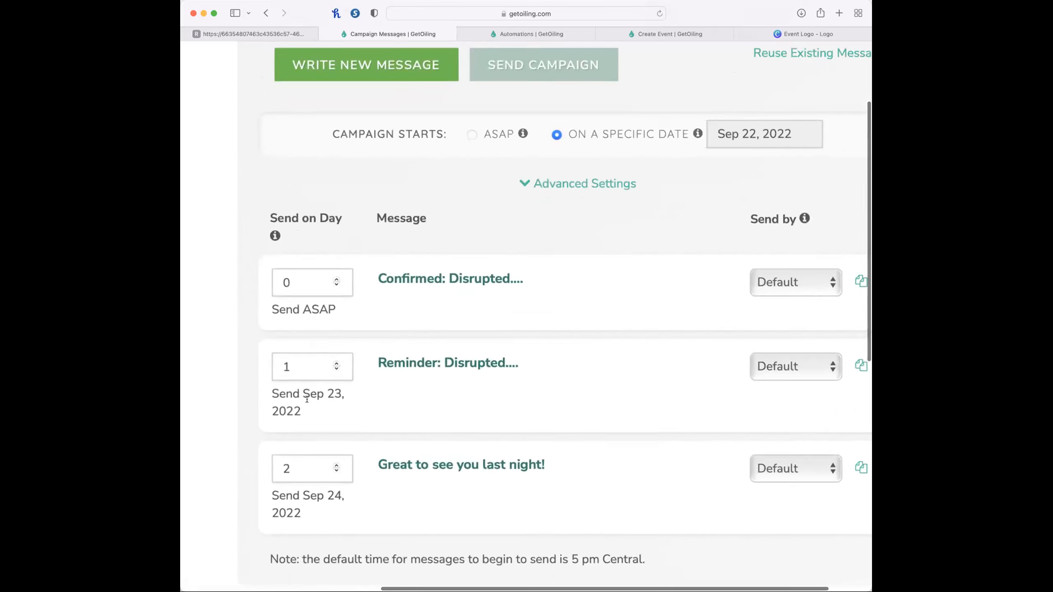
scroll(307, 399, "up", 3)
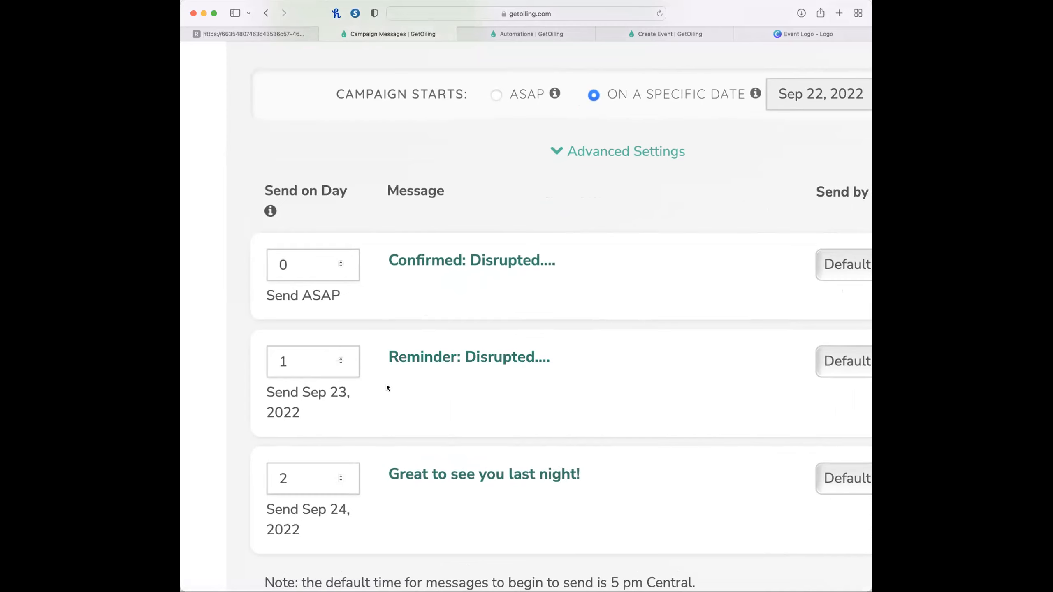
scroll(387, 384, "down", 5)
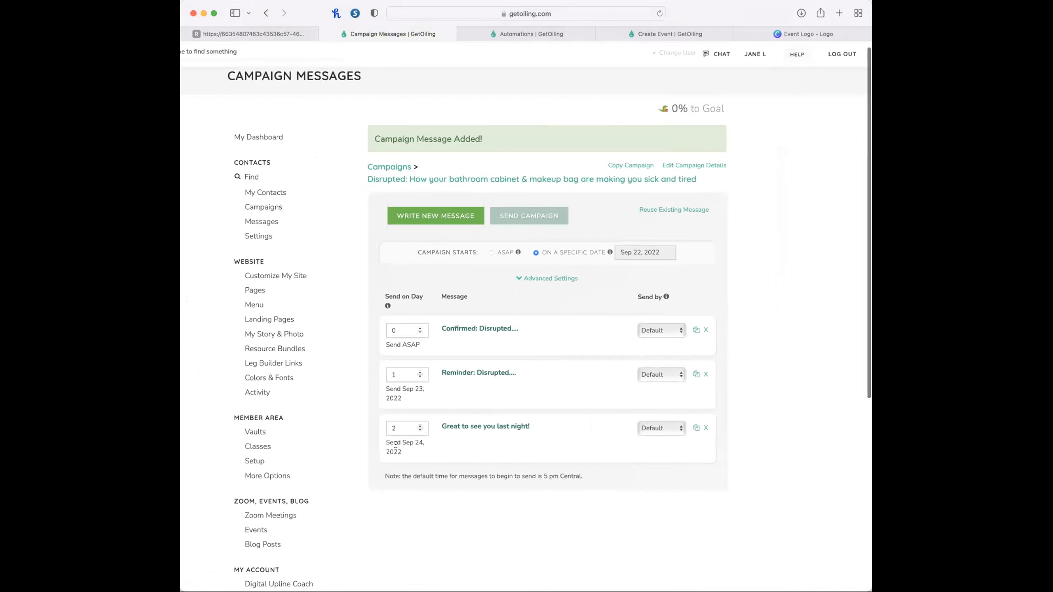
scroll(410, 452, "up", 5)
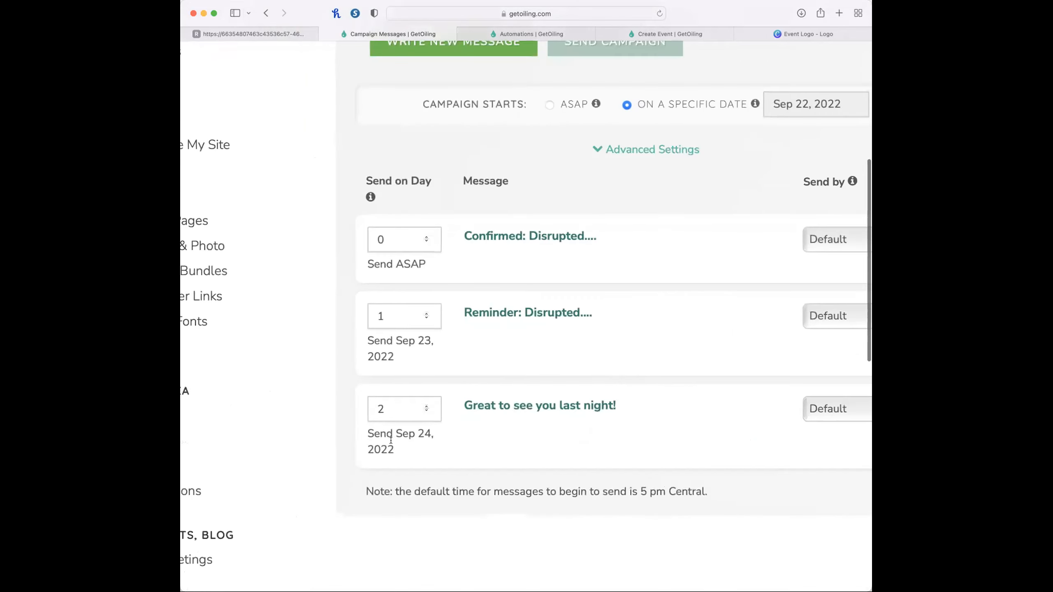
scroll(571, 442, "down", 5)
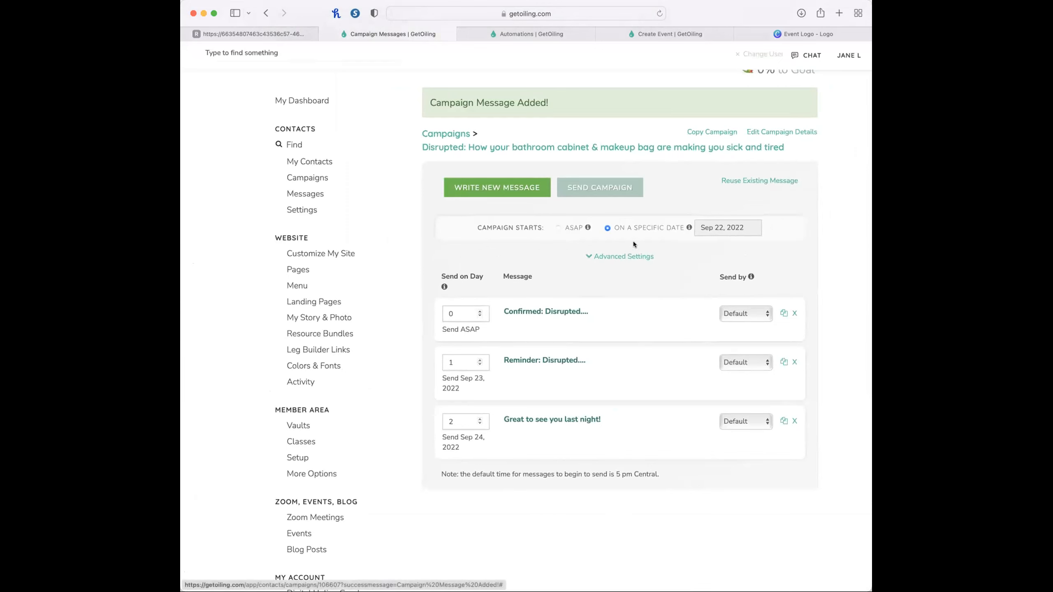
left_click(630, 256)
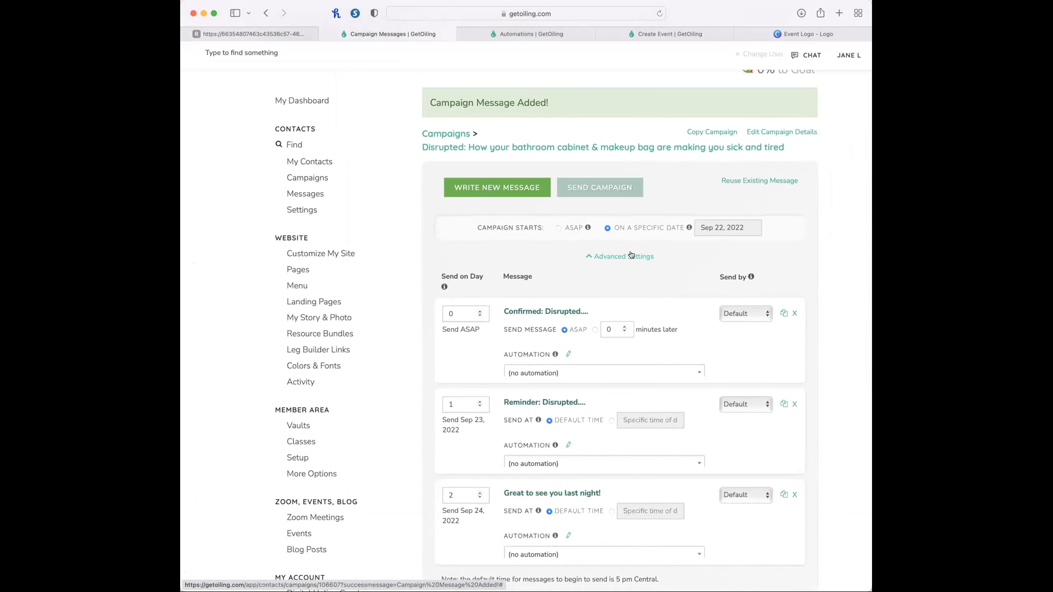
scroll(549, 443, "down", 1)
scroll(549, 443, "down", 2)
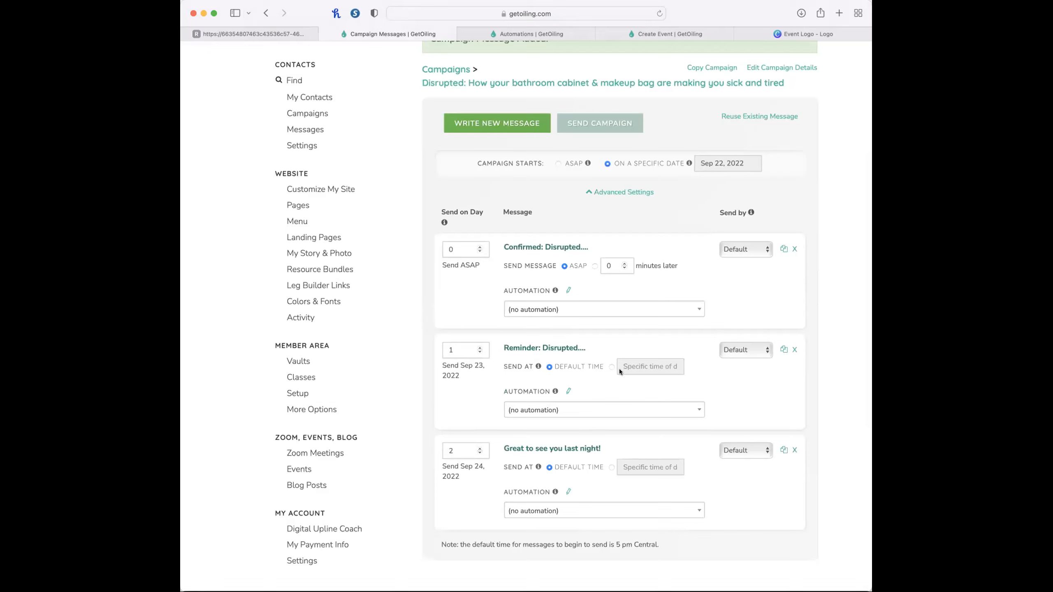
left_click_drag(433, 548, 688, 548)
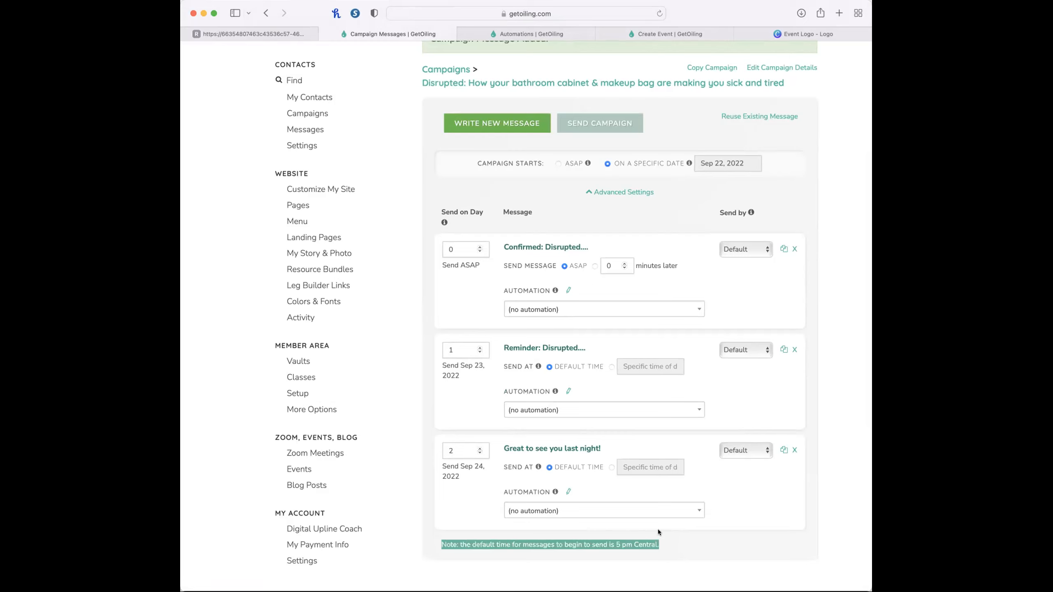
left_click(730, 552)
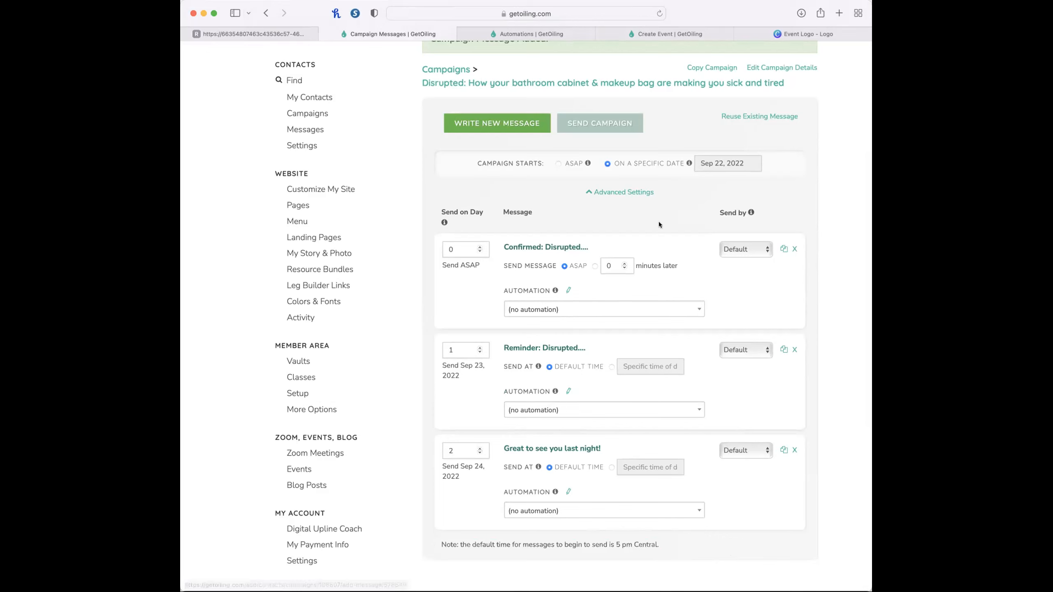
Change the campaign start date to Sep 21, 2022 and set the "Great to see you last night!" message to send on day 3.
left_click(726, 163)
left_click(767, 269)
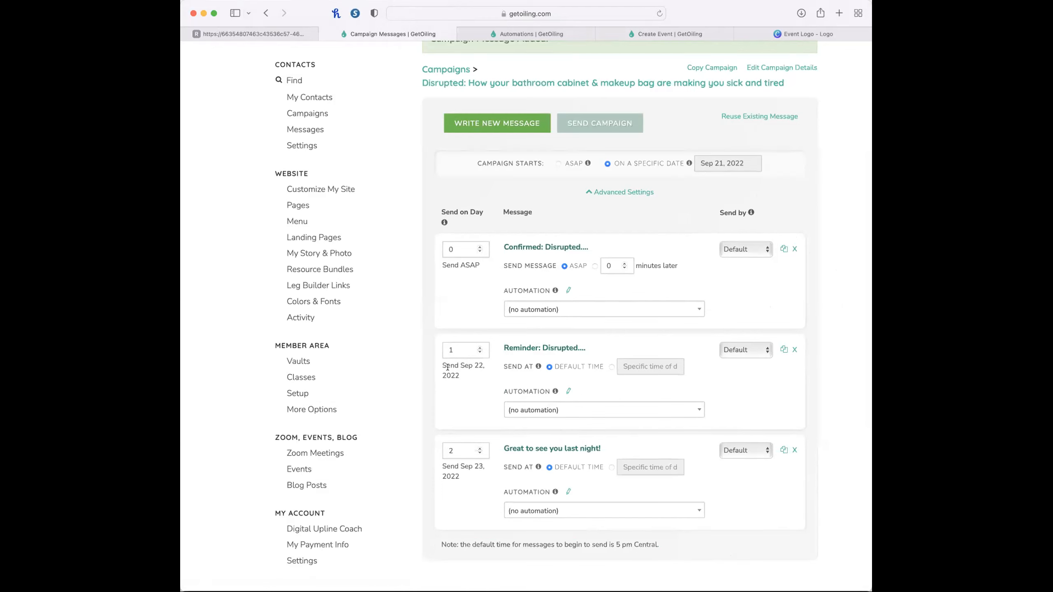
left_click(479, 449)
left_click(464, 513)
scroll(532, 561, "down", 3)
scroll(533, 561, "up", 5)
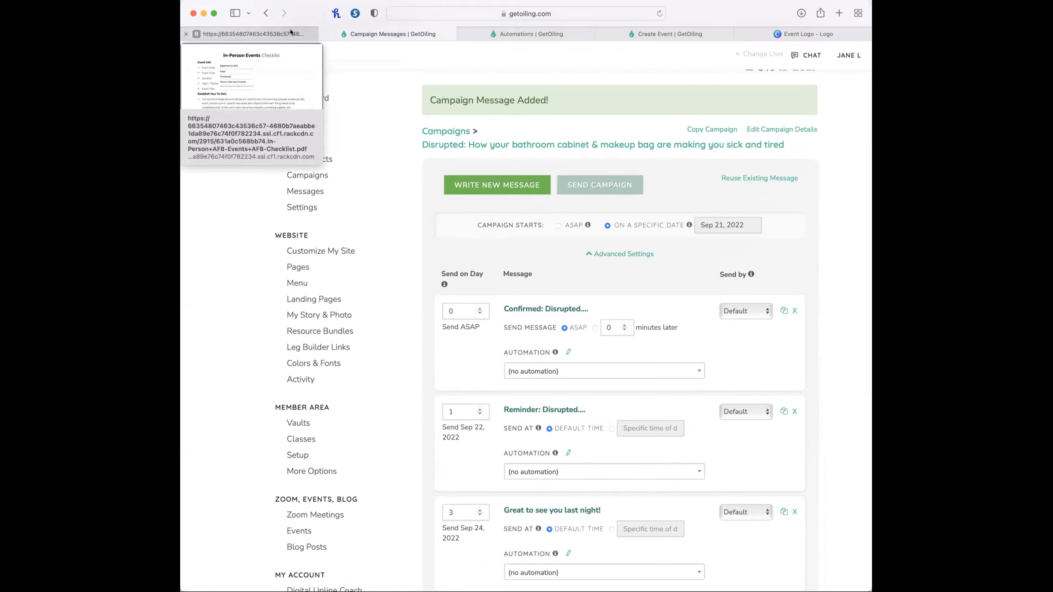
scroll(771, 367, "down", 3)
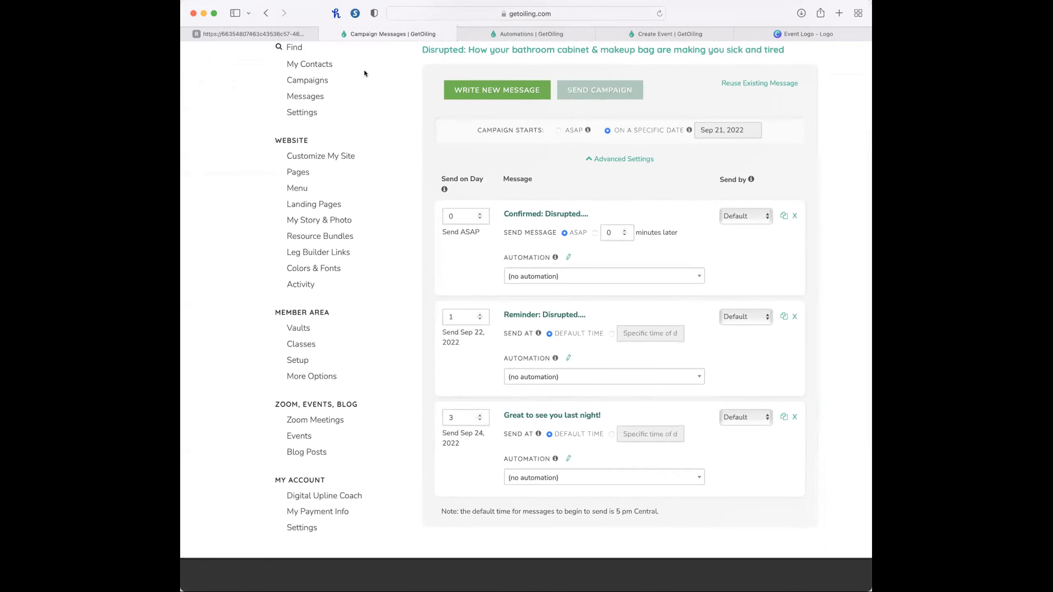
Mark the "Create a Campaign with the above messages" item as done in the In-Person Events checklist.
left_click(284, 33)
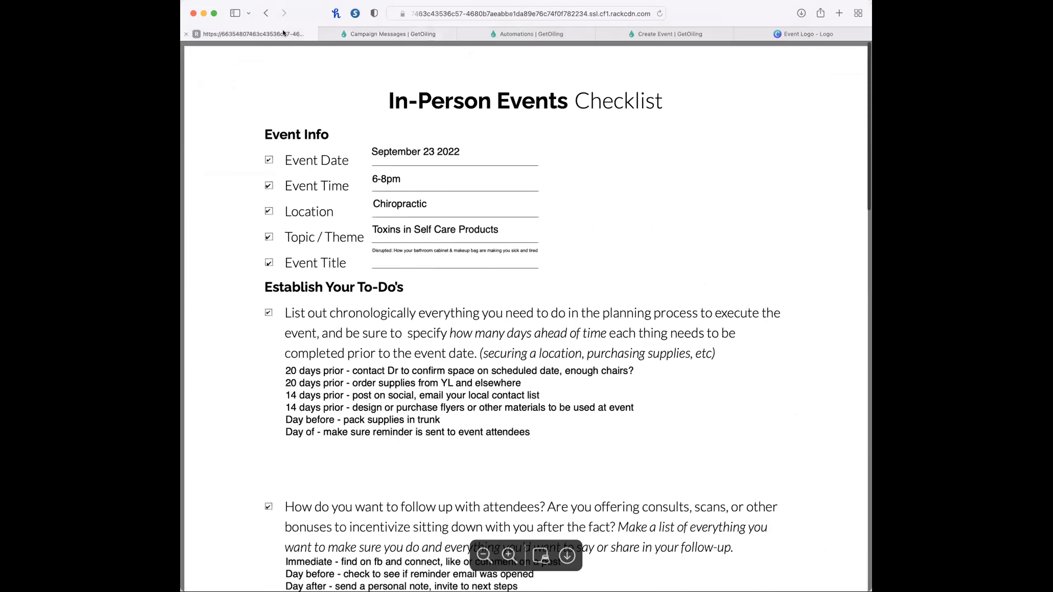
scroll(483, 349, "down", 5)
left_click(300, 315)
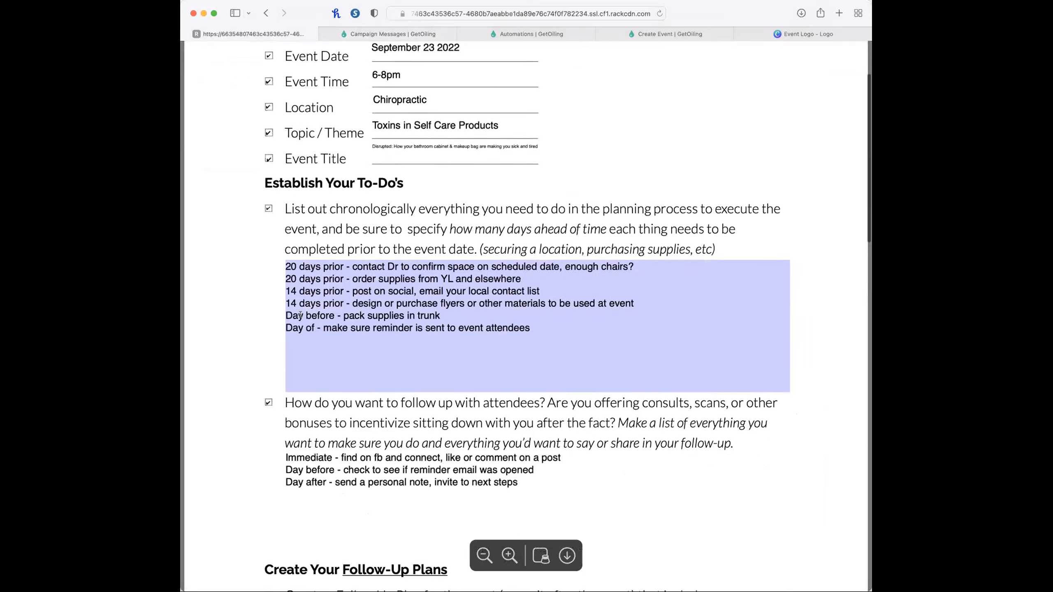
scroll(414, 332, "down", 10)
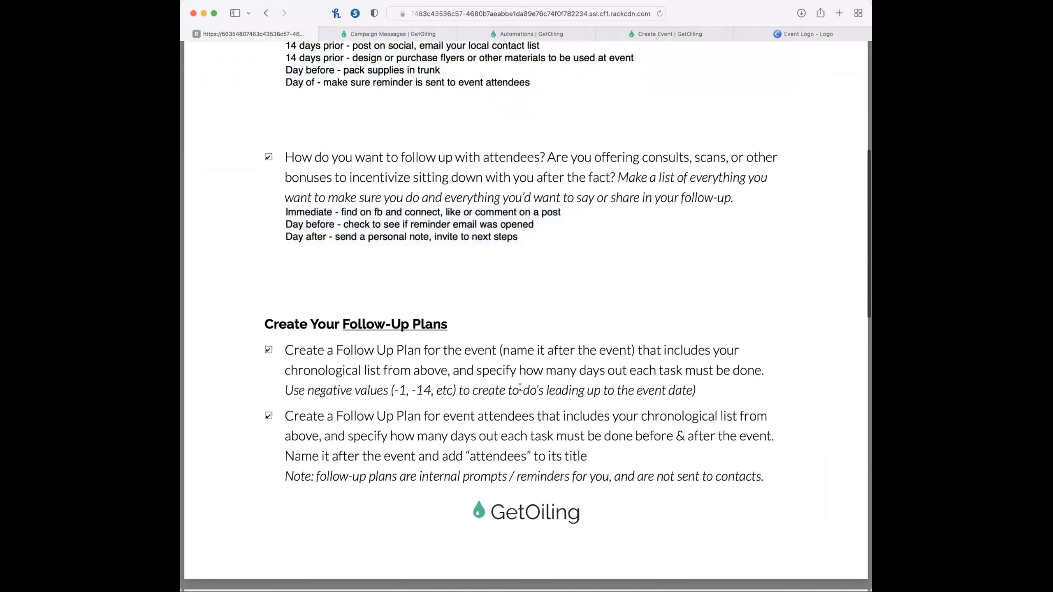
scroll(497, 332, "down", 12)
scroll(518, 395, "down", 15)
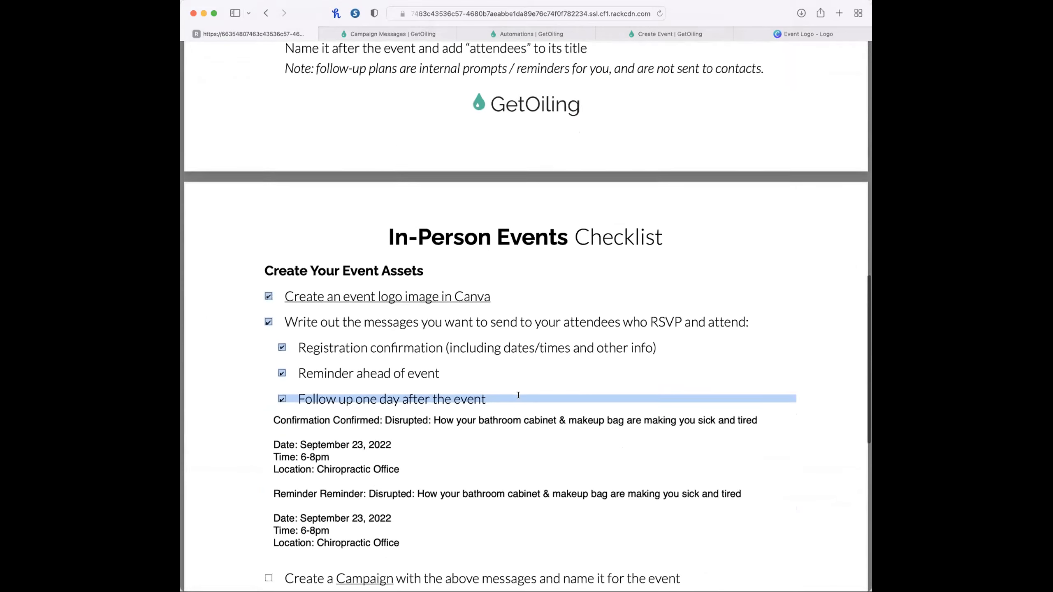
left_click(269, 303)
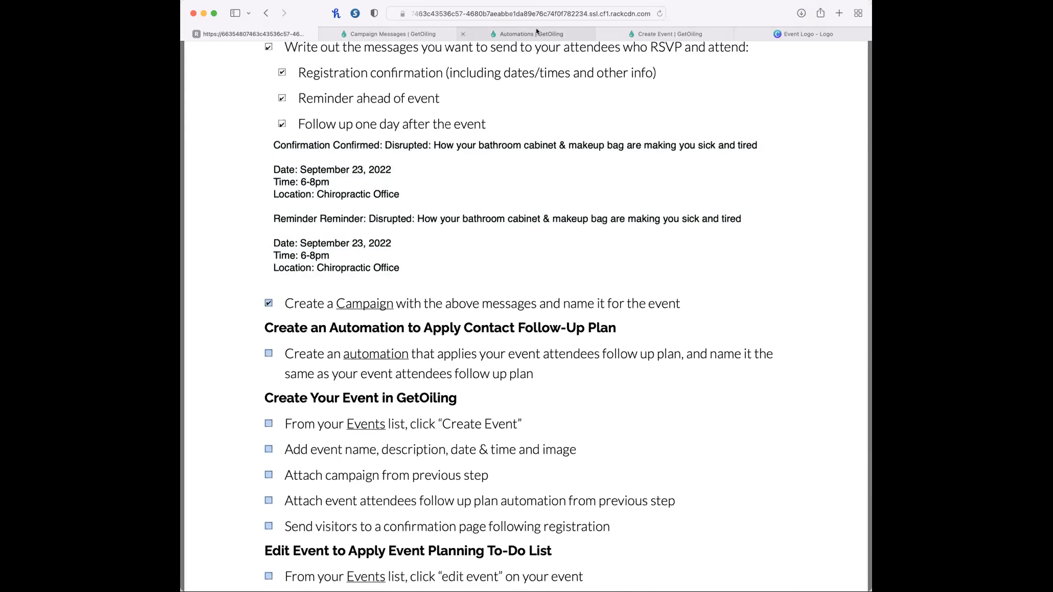
Open the Automations list from the contact settings in GetOiling.
left_click(536, 30)
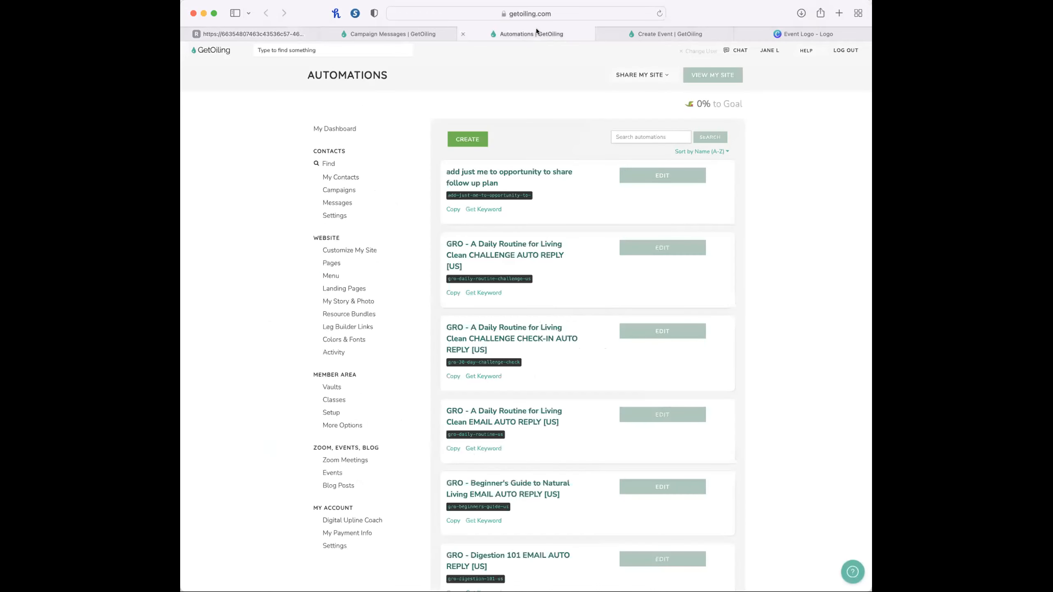
left_click(334, 215)
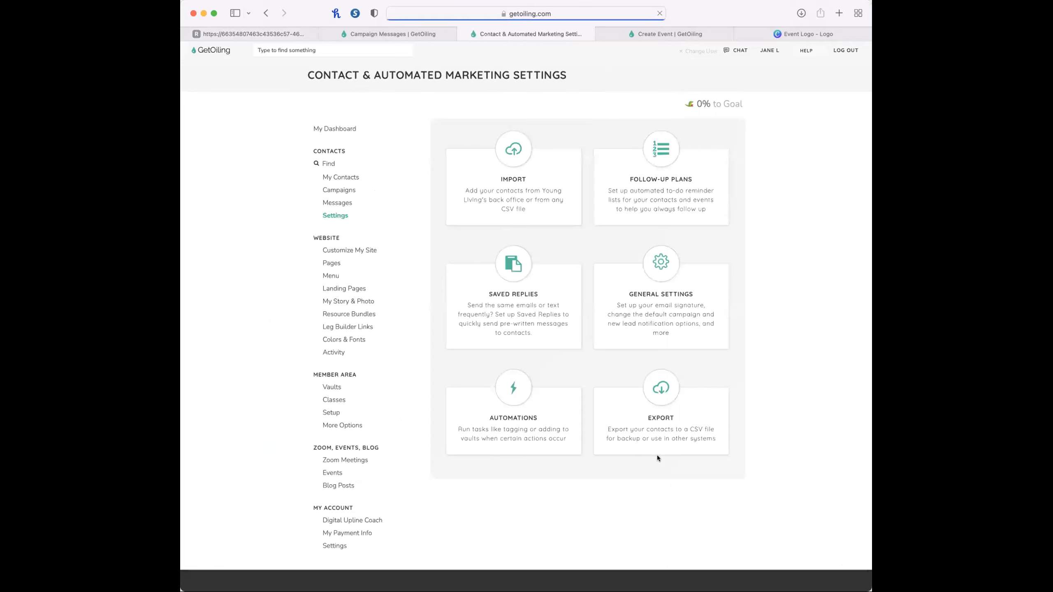
left_click(505, 432)
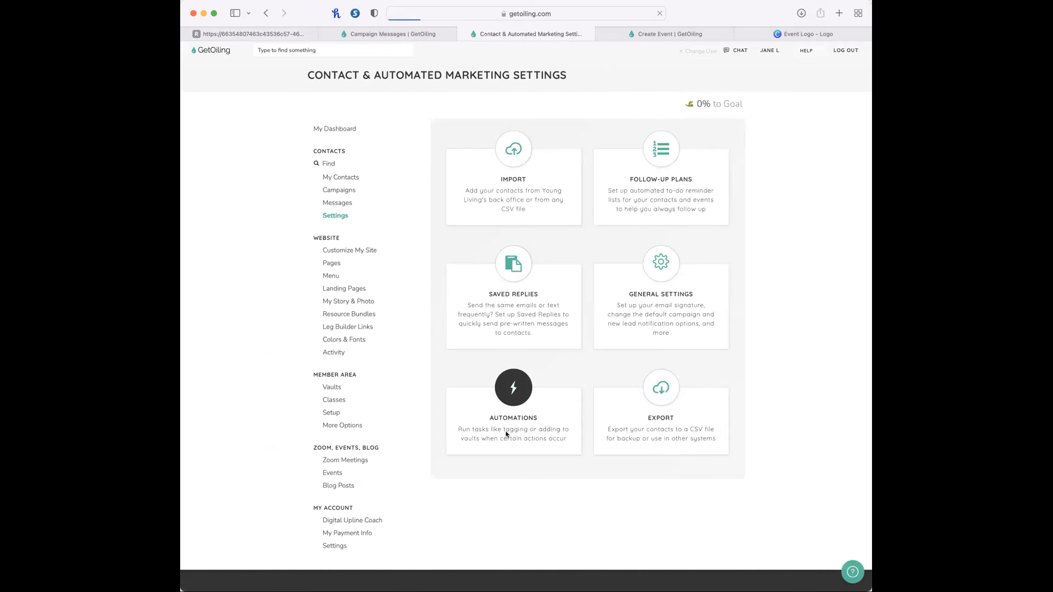
Look over the checklist's automation item and close the finished Campaign Messages page.
left_click(249, 34)
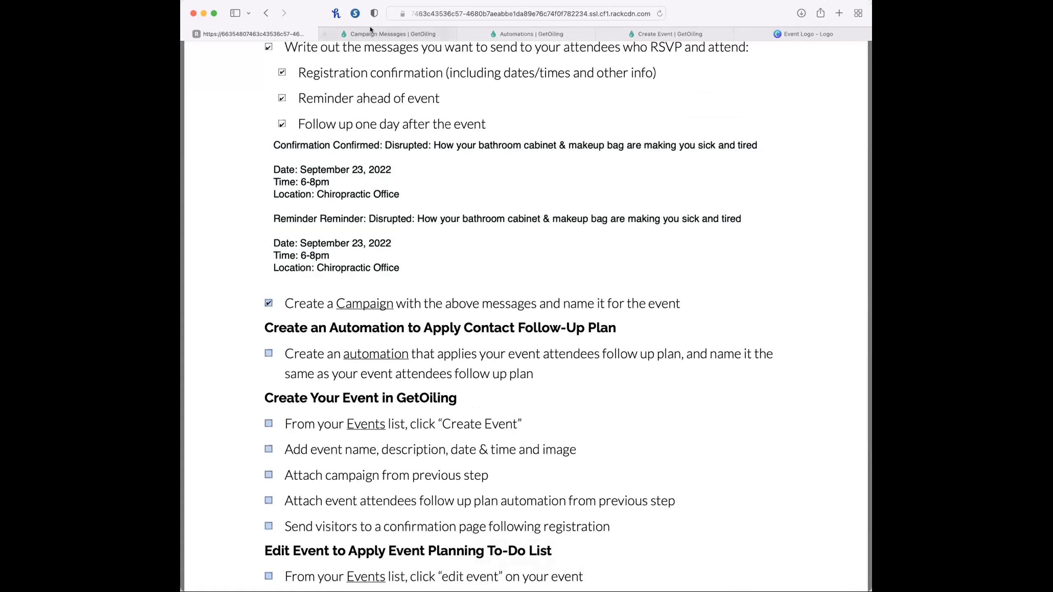
left_click(390, 34)
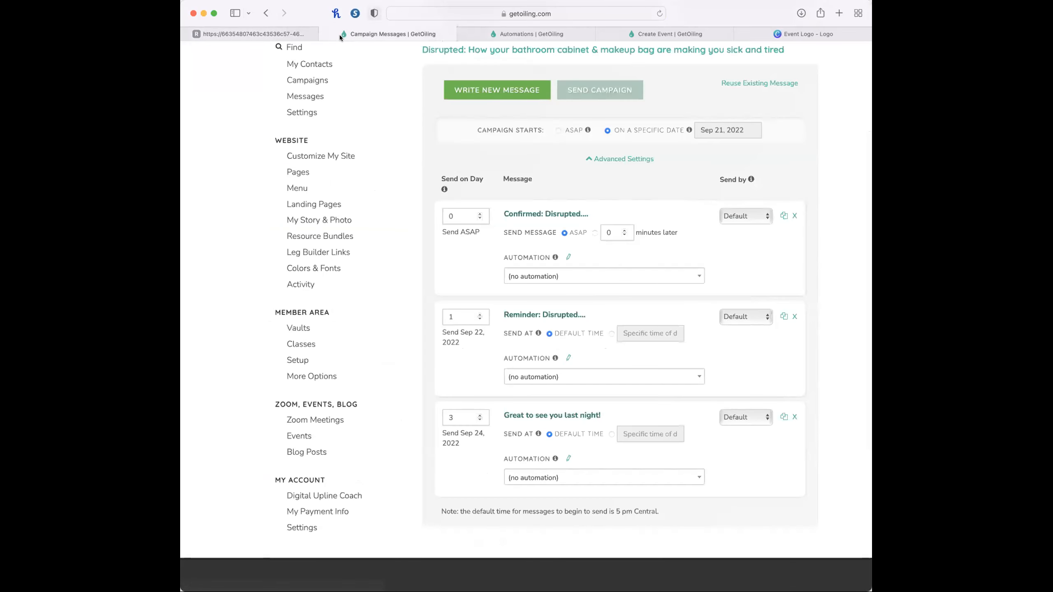
left_click(323, 34)
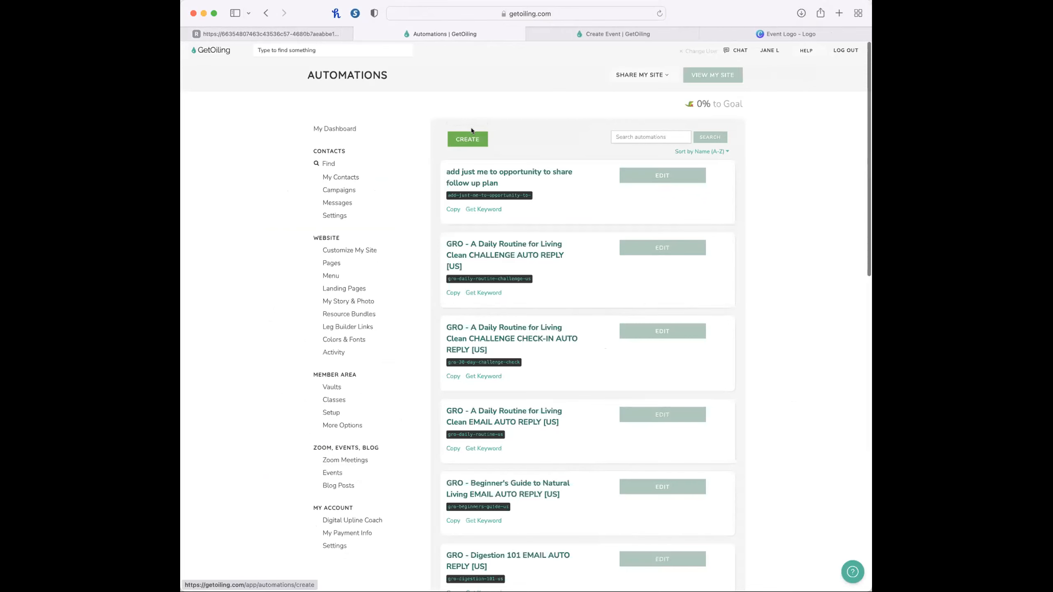
Open the form for creating a new automation from the Automations list.
left_click(471, 136)
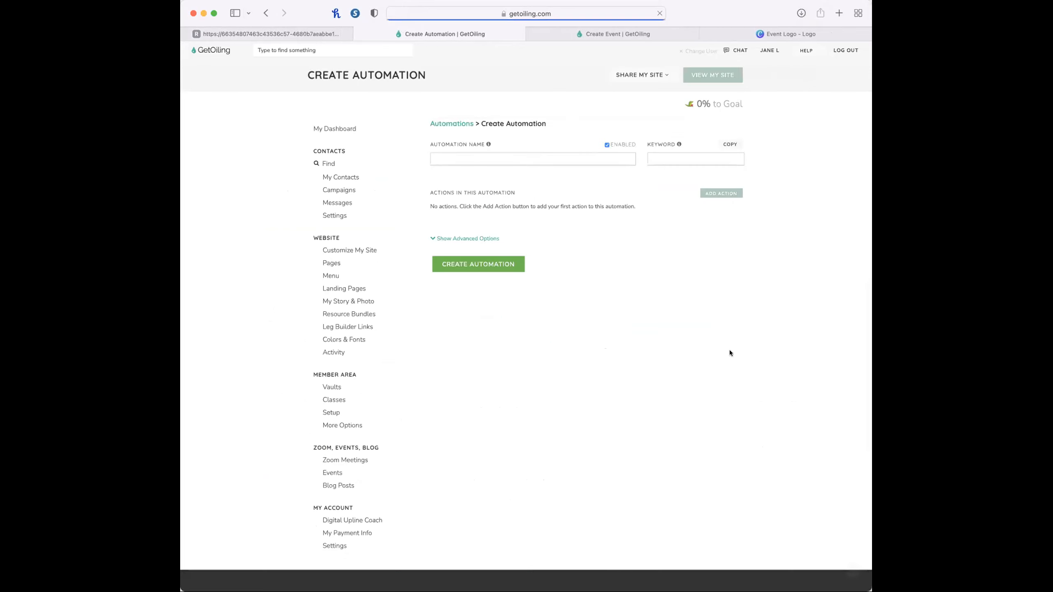
left_click(722, 194)
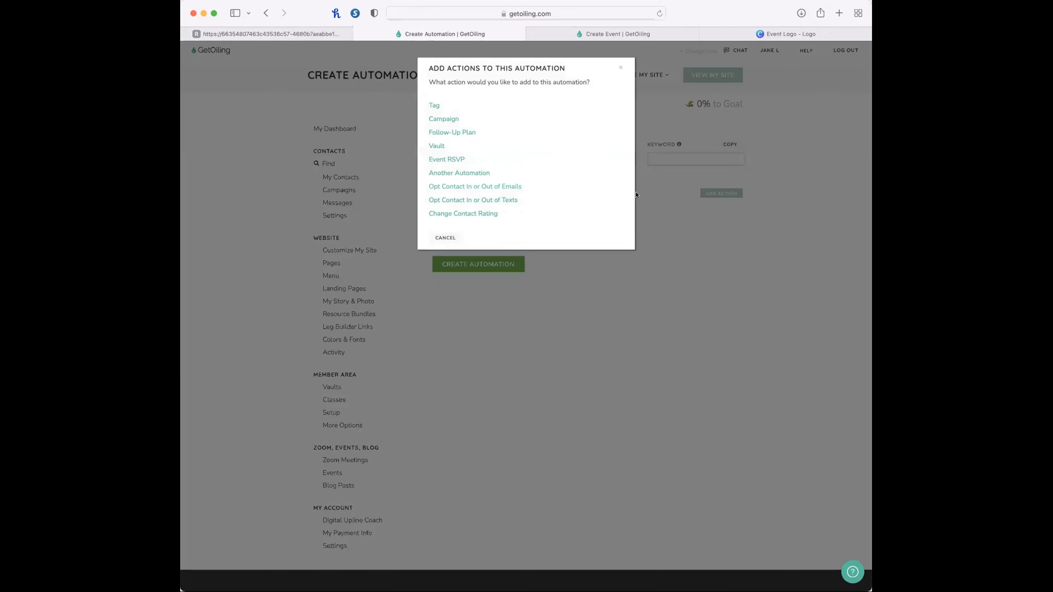
left_click(444, 118)
left_click(471, 119)
type("att")
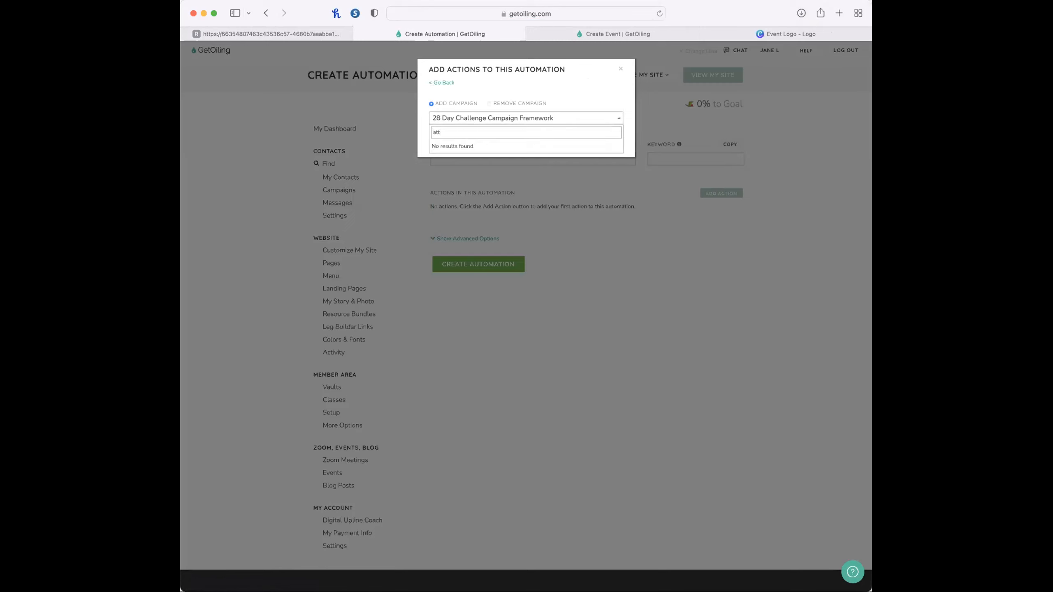
key("BackSpace")
key("BackSpace")
key("BackSpace")
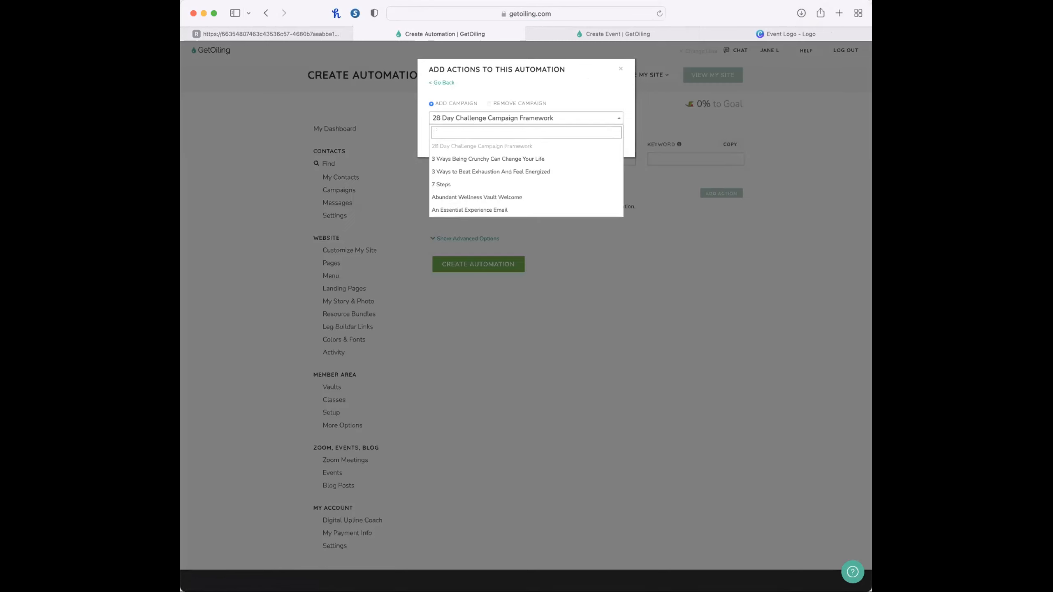
type("disr")
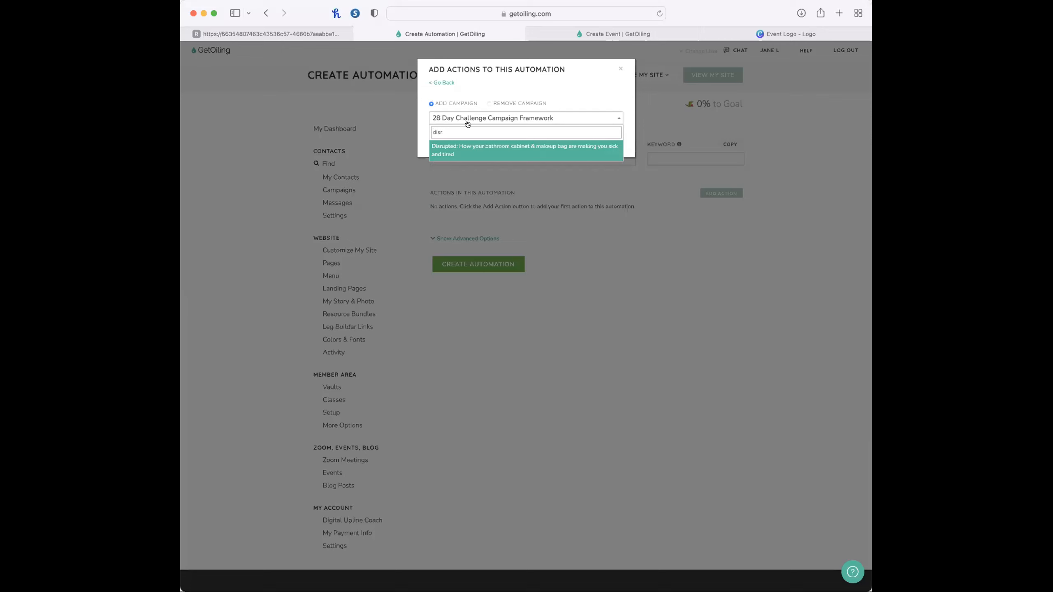
left_click(372, 106)
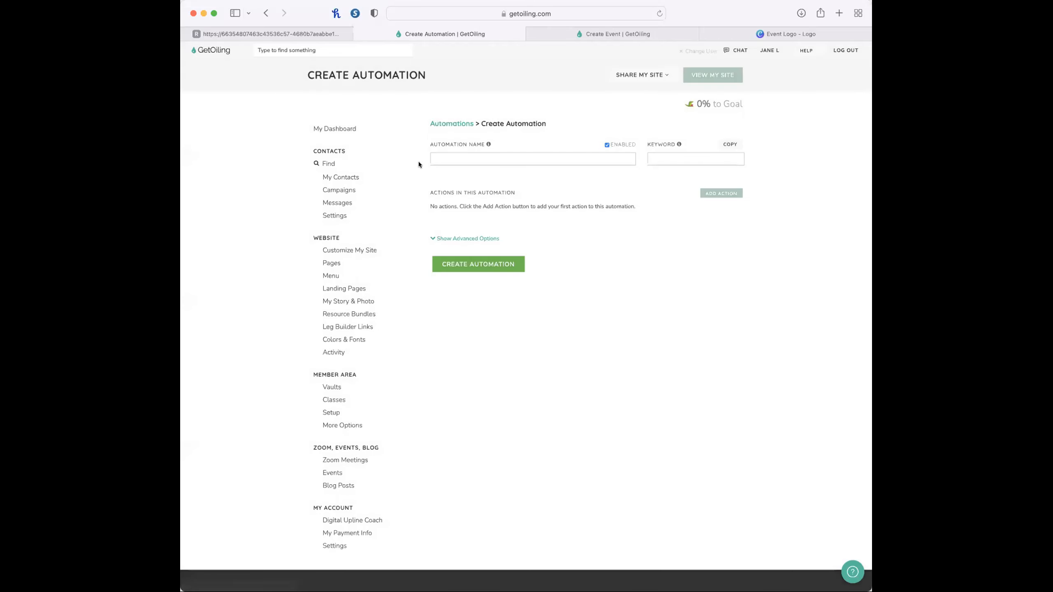
Add an action to the new automation that adds the "Disrupted Event Attendees" follow-up plan.
left_click(704, 191)
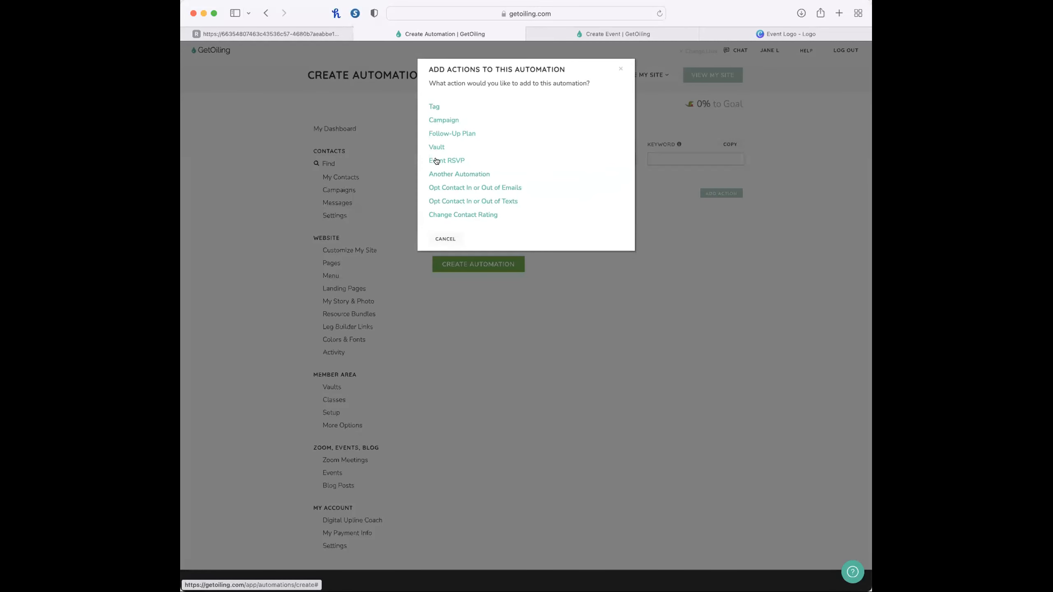
left_click(437, 133)
left_click(471, 118)
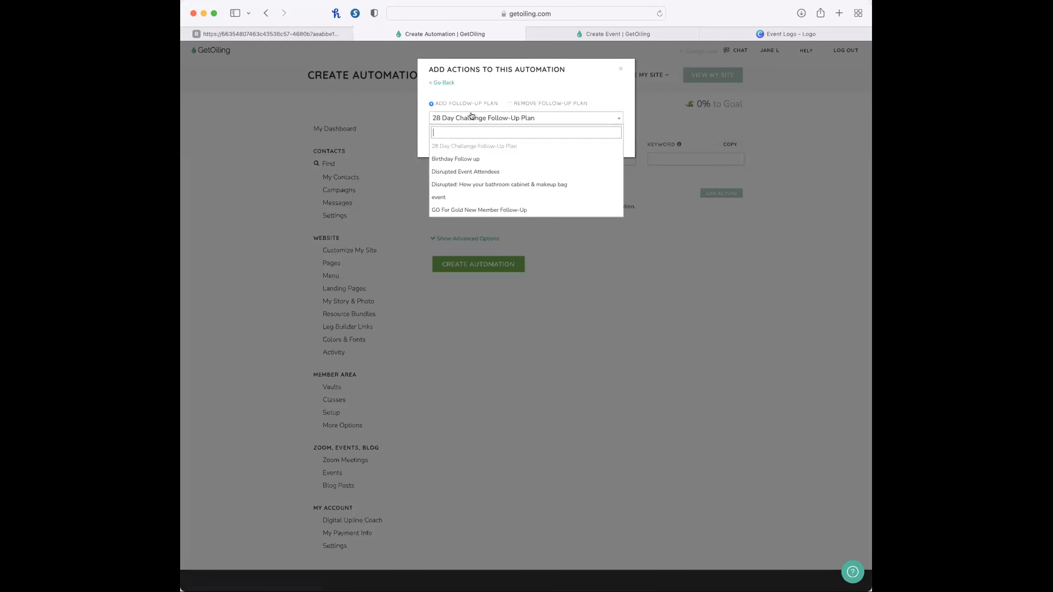
type("atten")
left_click(478, 146)
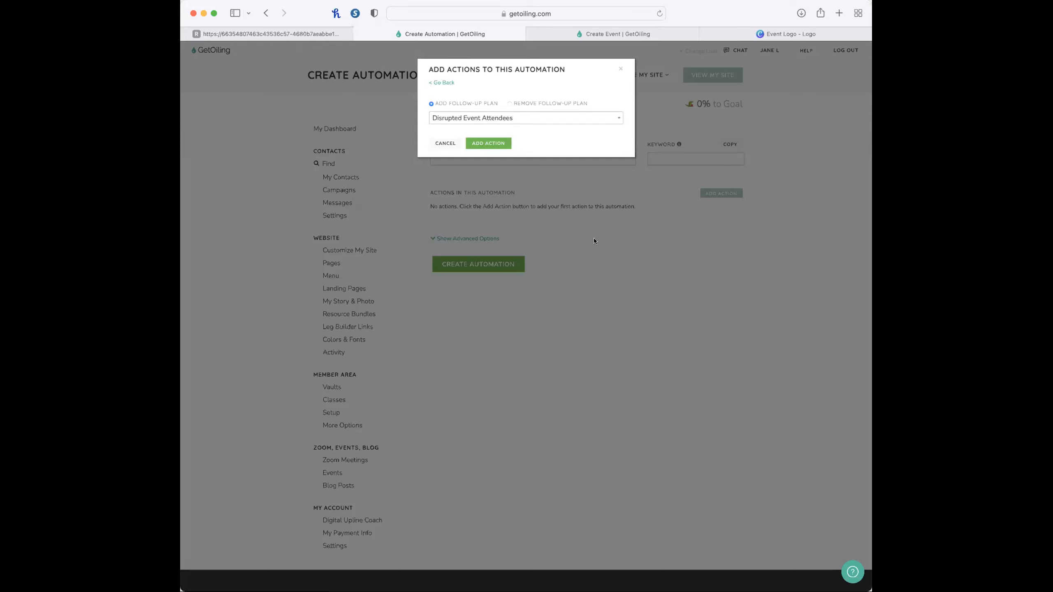
left_click(509, 143)
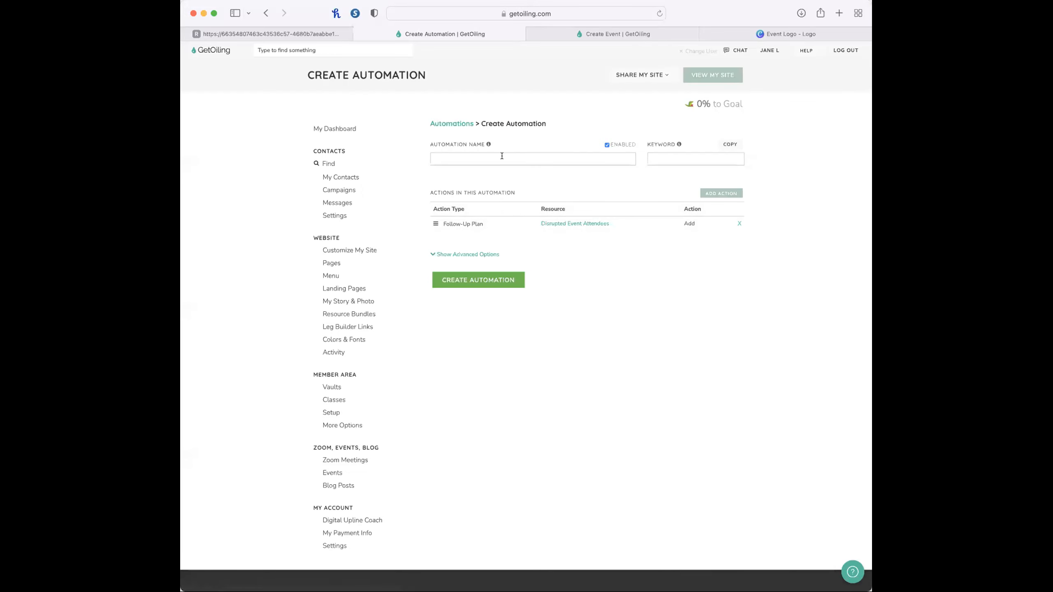
Name the automation "Disrupted Event Attendees" with its matching keyword and create it.
left_click(503, 154)
type("Disrupted Event Attendees")
key("Tab")
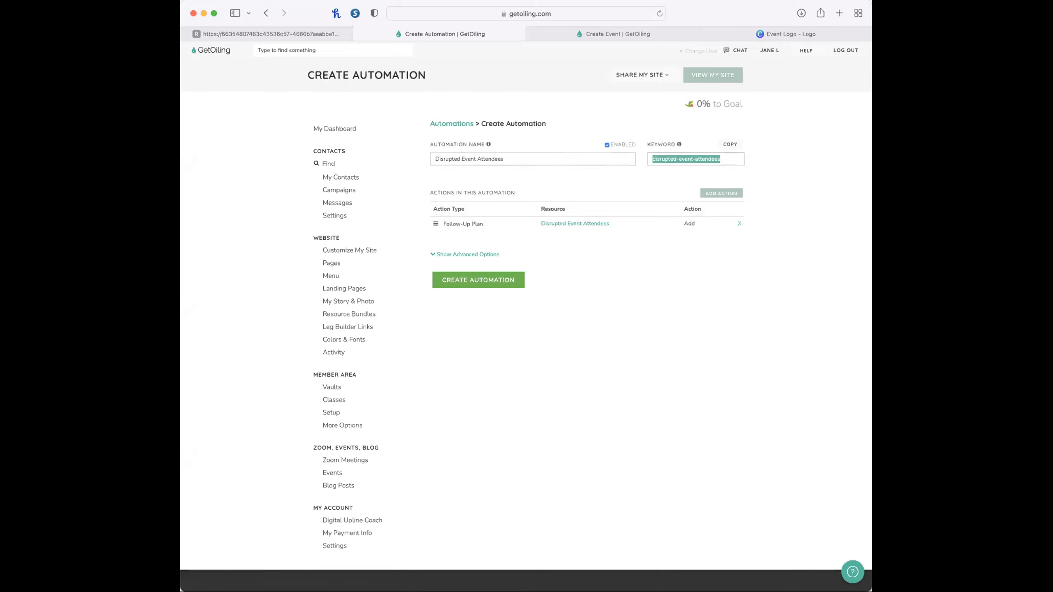
left_click(656, 332)
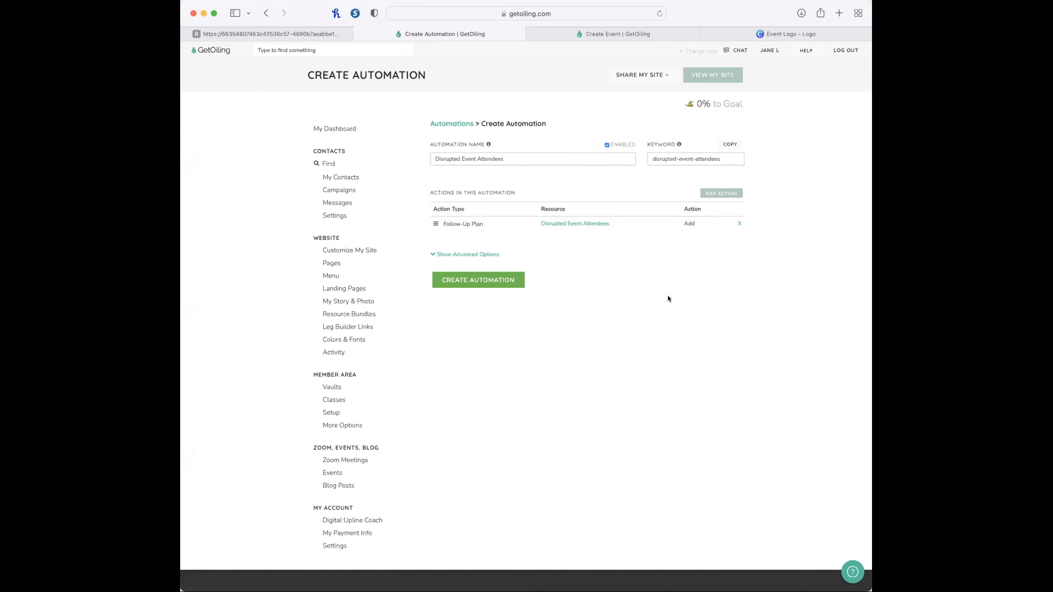
left_click(448, 281)
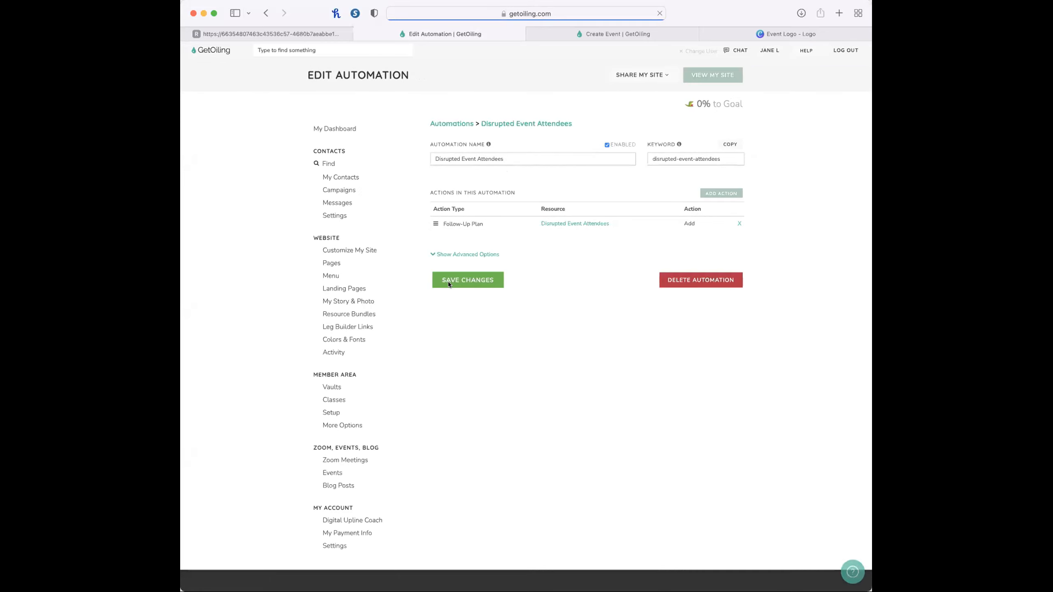
Close the finished automation page and mark the "Create an automation" item as done in the In-Person Events checklist.
left_click(358, 33)
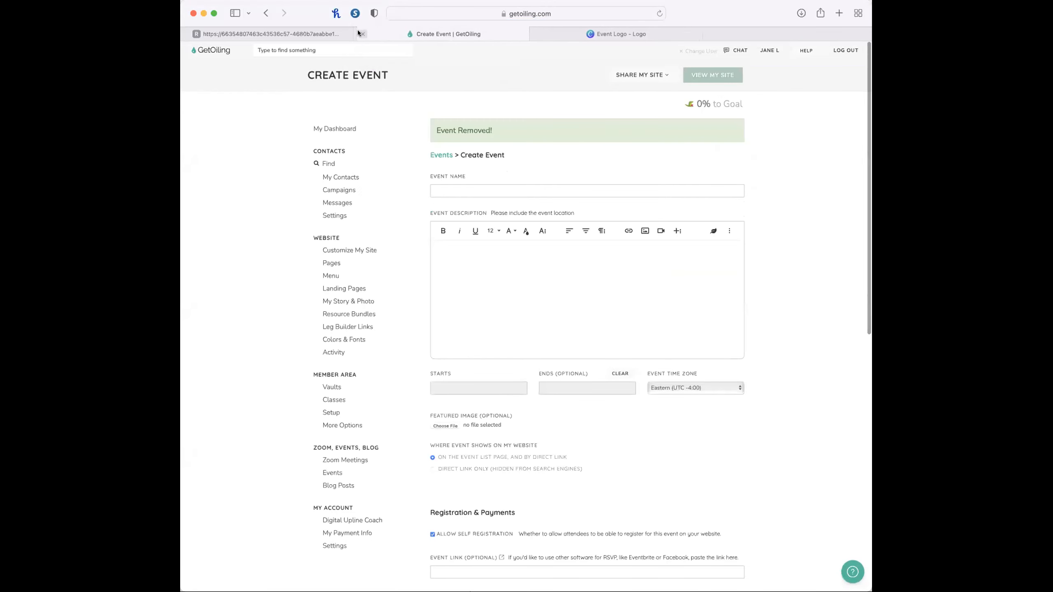
left_click(307, 34)
scroll(331, 448, "down", 3)
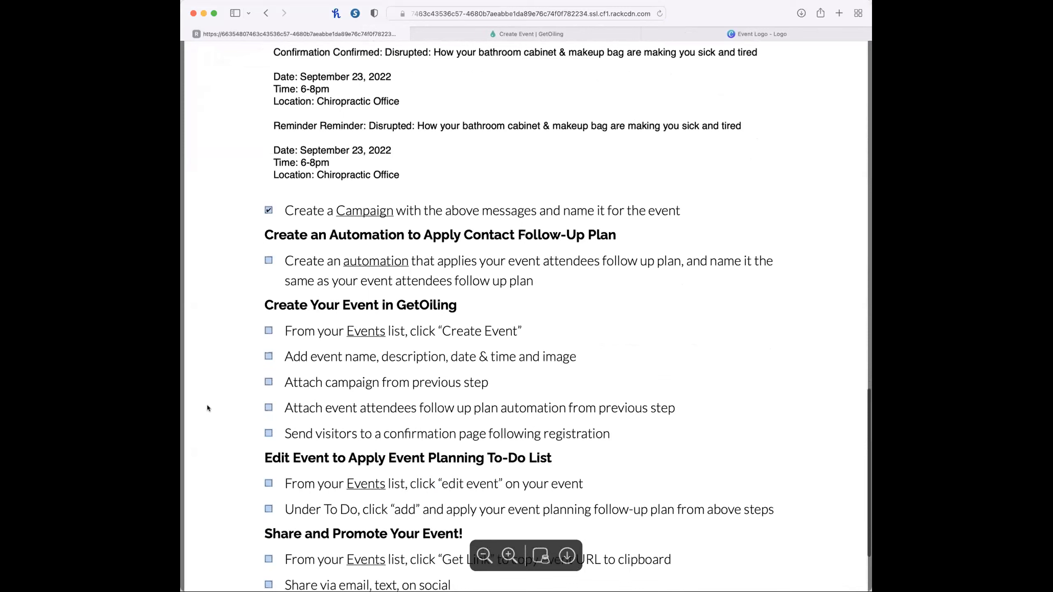
left_click(268, 258)
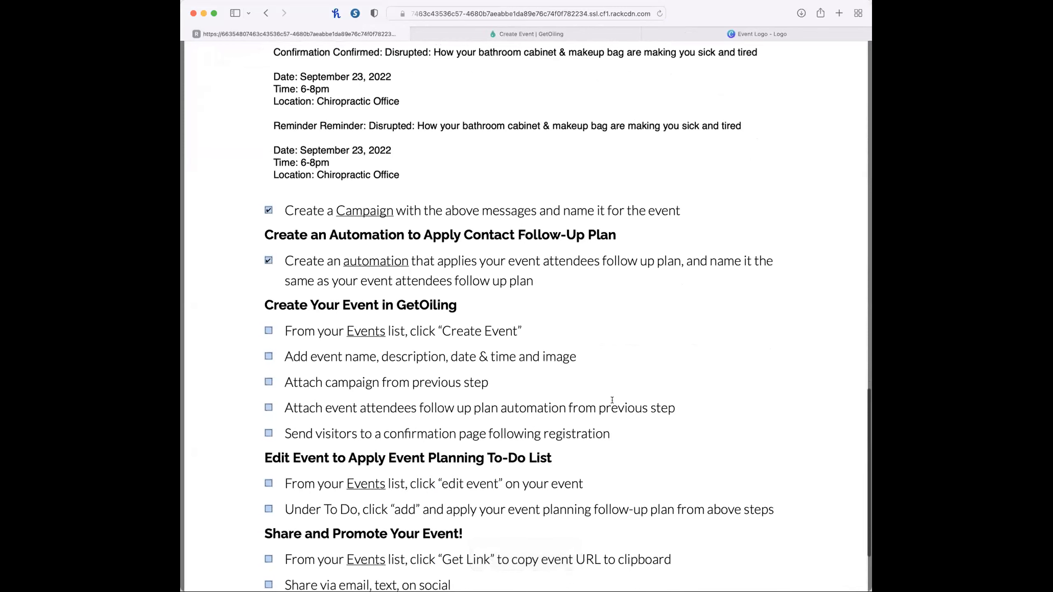
Copy the event title "Disrupted: How your bathroom cabinet & makeup bag are making you sick and tired" from the checklist into the new event's name.
scroll(609, 397, "down", 3)
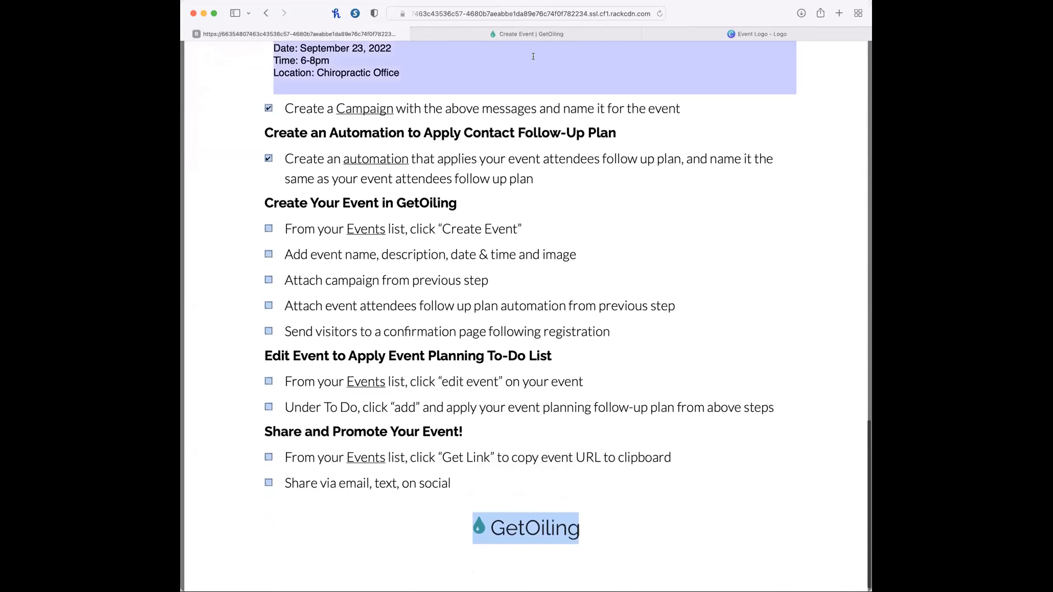
left_click(547, 35)
left_click(460, 187)
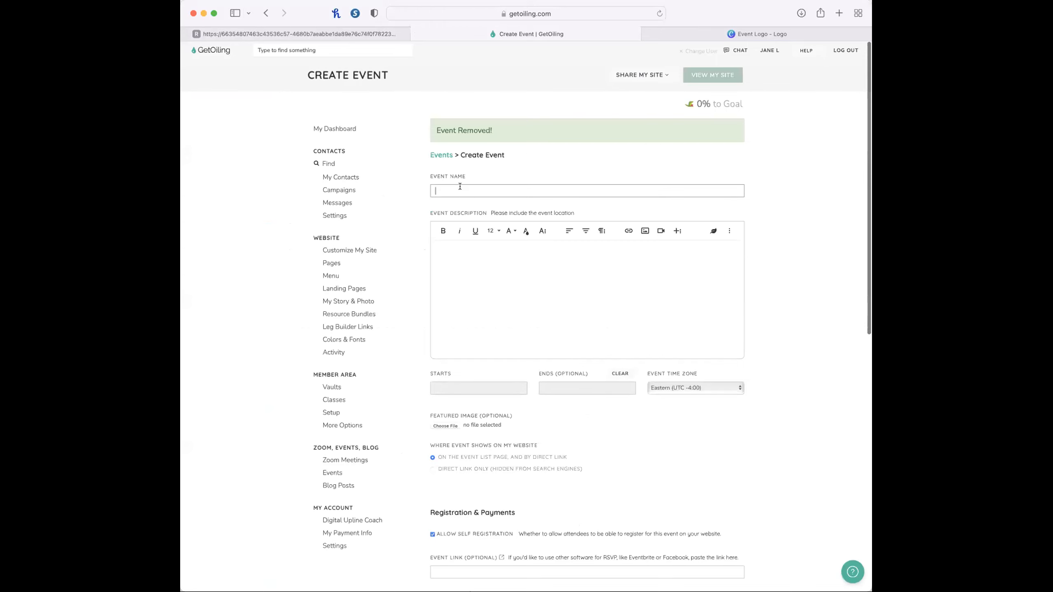
left_click(331, 34)
scroll(410, 202, "up", 15)
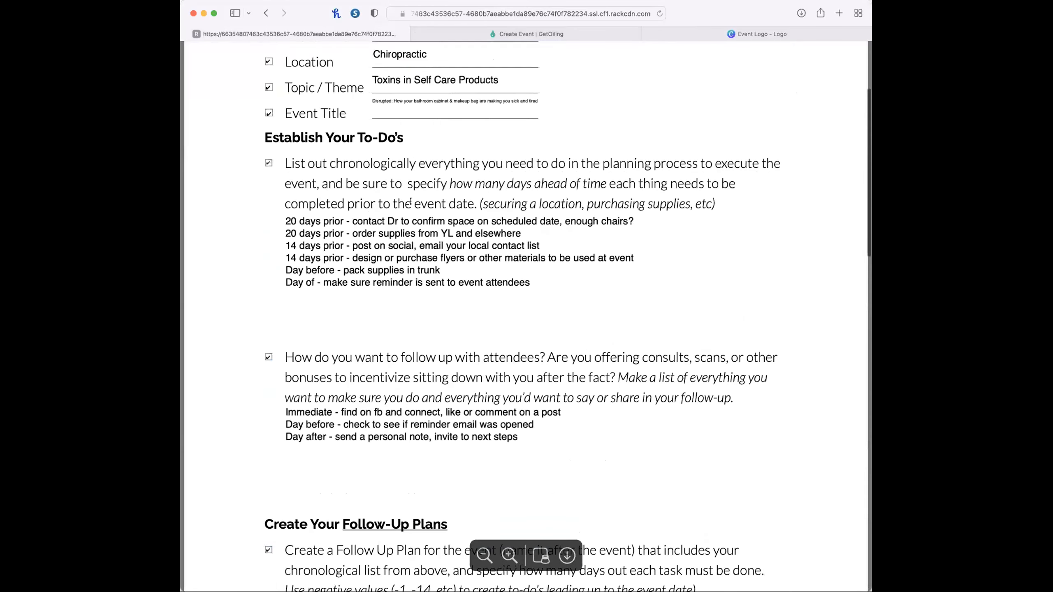
left_click(419, 251)
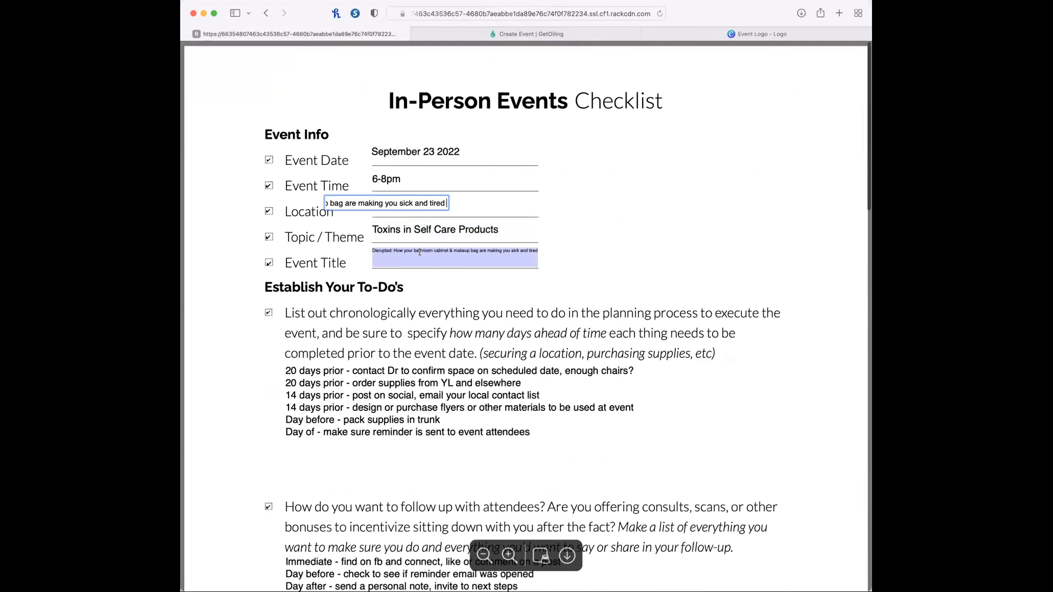
triple_click(406, 202)
key("cmd+c")
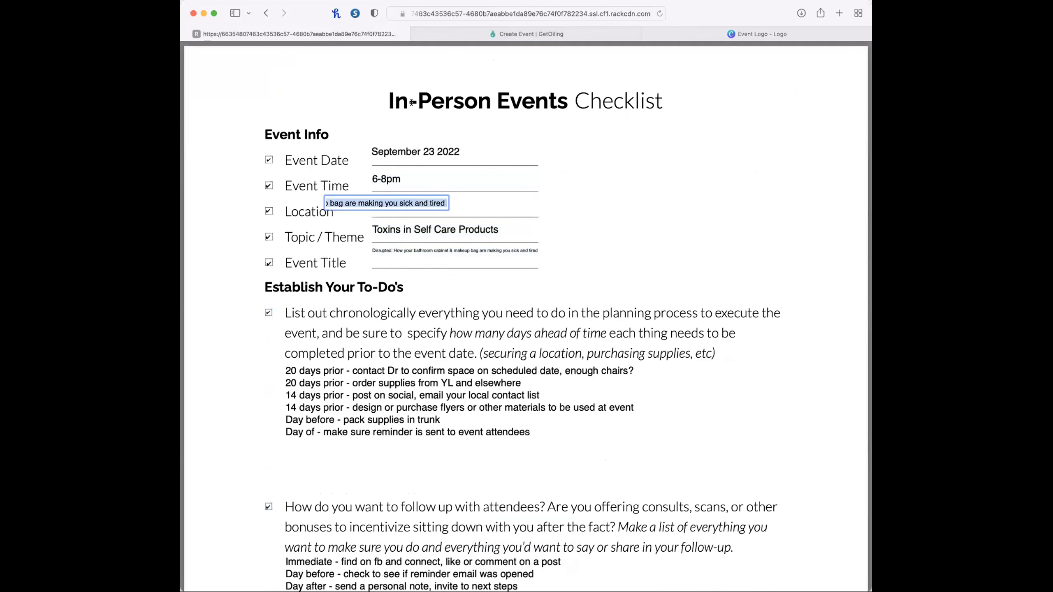
left_click(459, 34)
key("cmd+v")
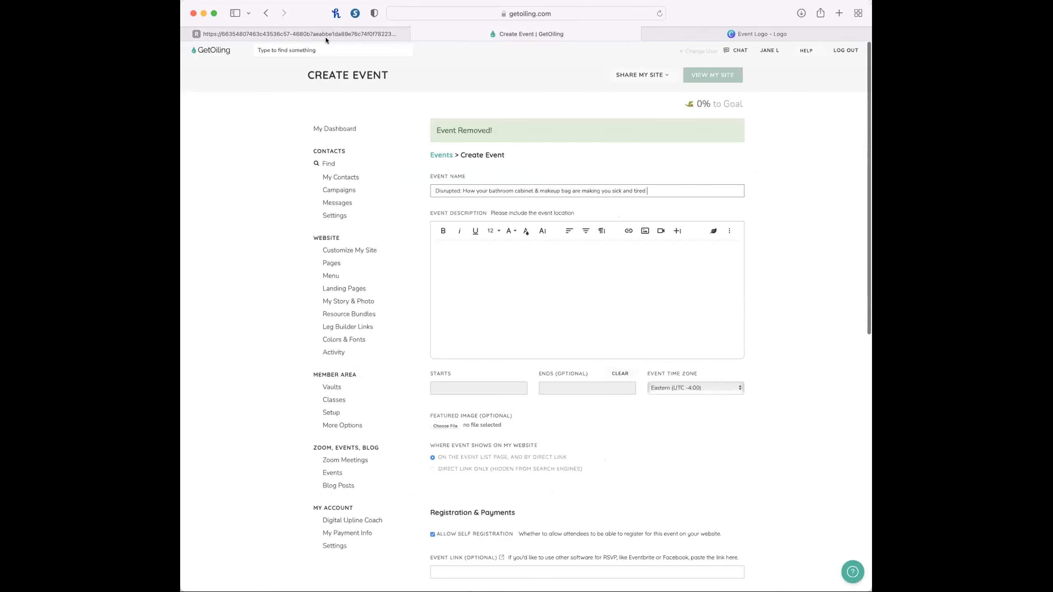
Set the event to start Sep 23, 2022 at 6:00 PM and end at 8:00 PM the same day, in the Eastern time zone.
left_click(499, 388)
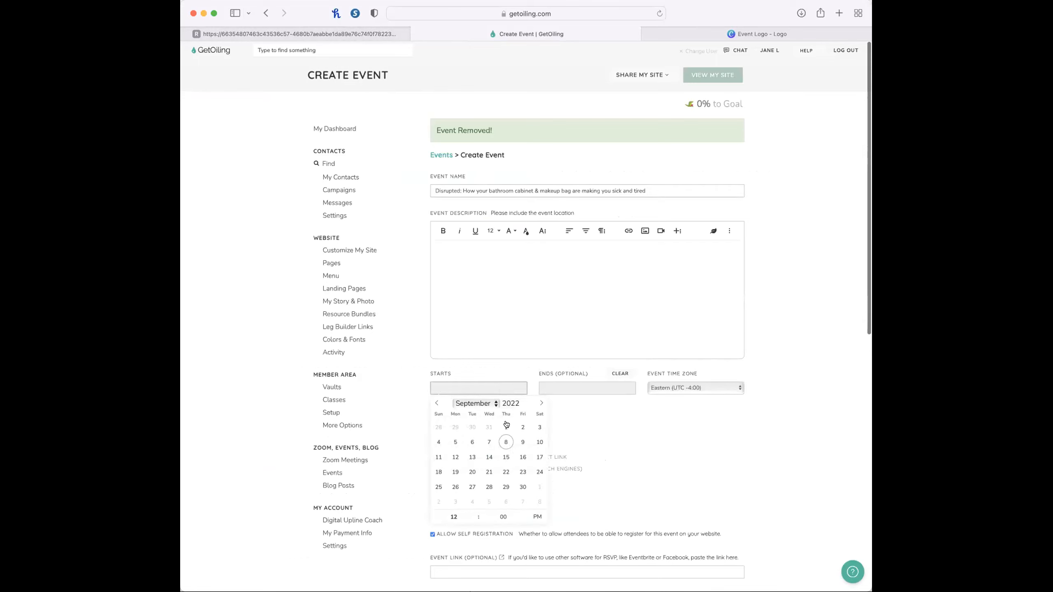
left_click(521, 471)
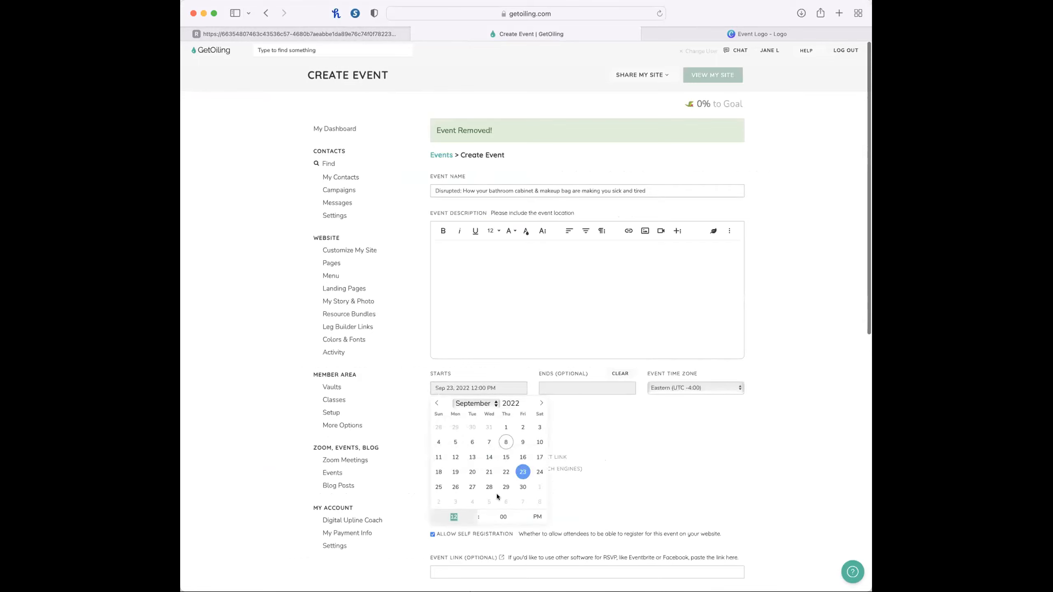
type("6")
left_click(577, 383)
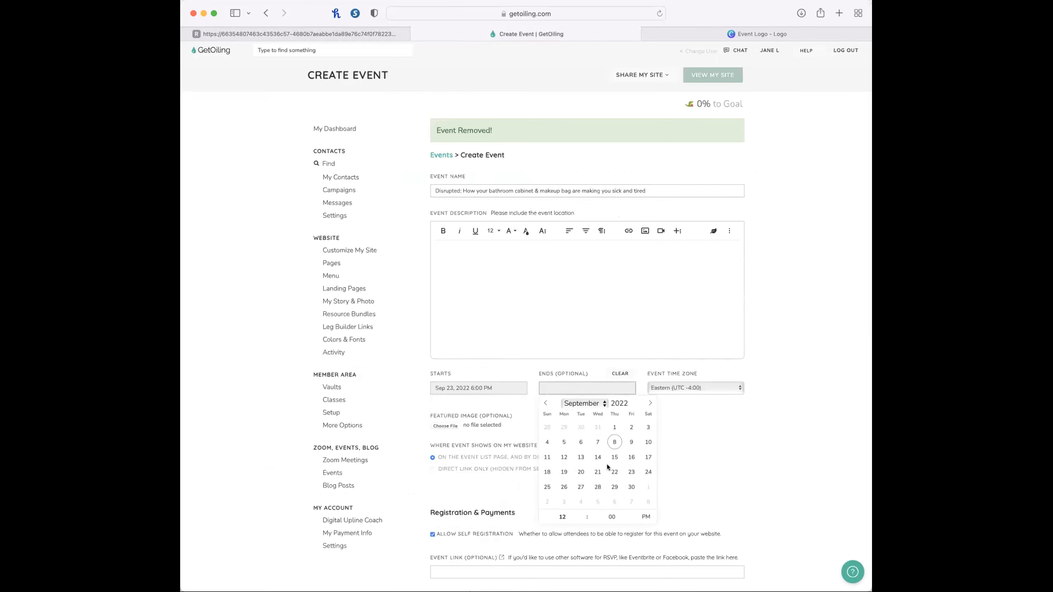
left_click(631, 471)
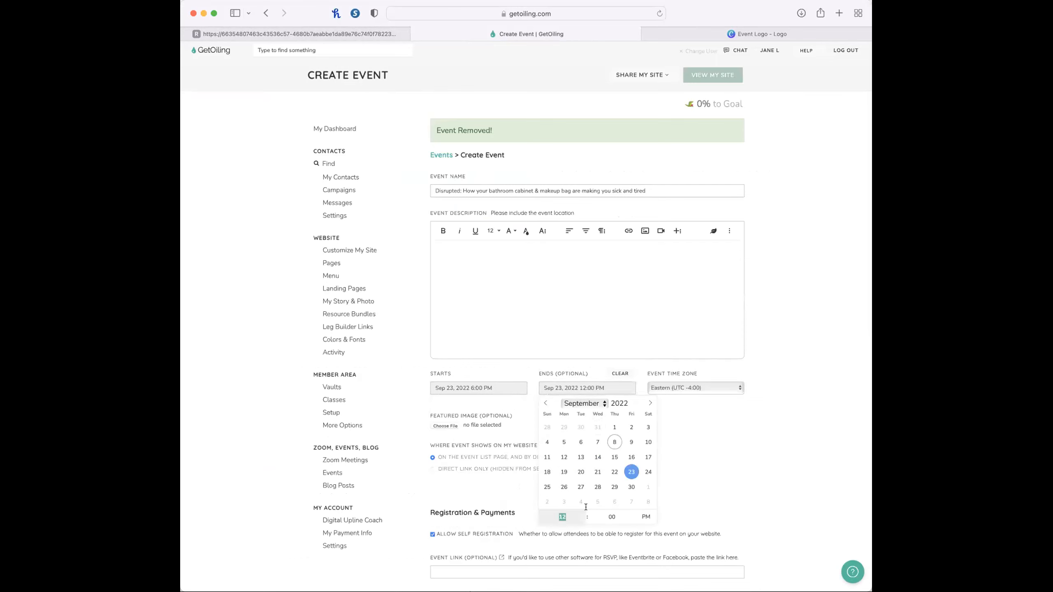
type("8")
left_click(684, 387)
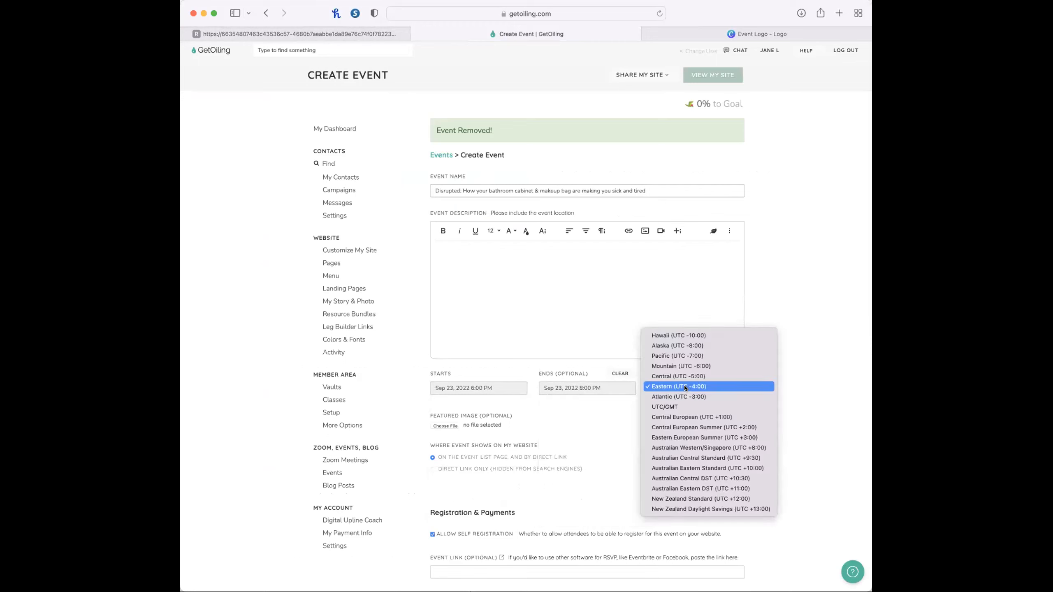
left_click(684, 387)
Enter "Come learn how..." as the event description.
left_click(519, 251)
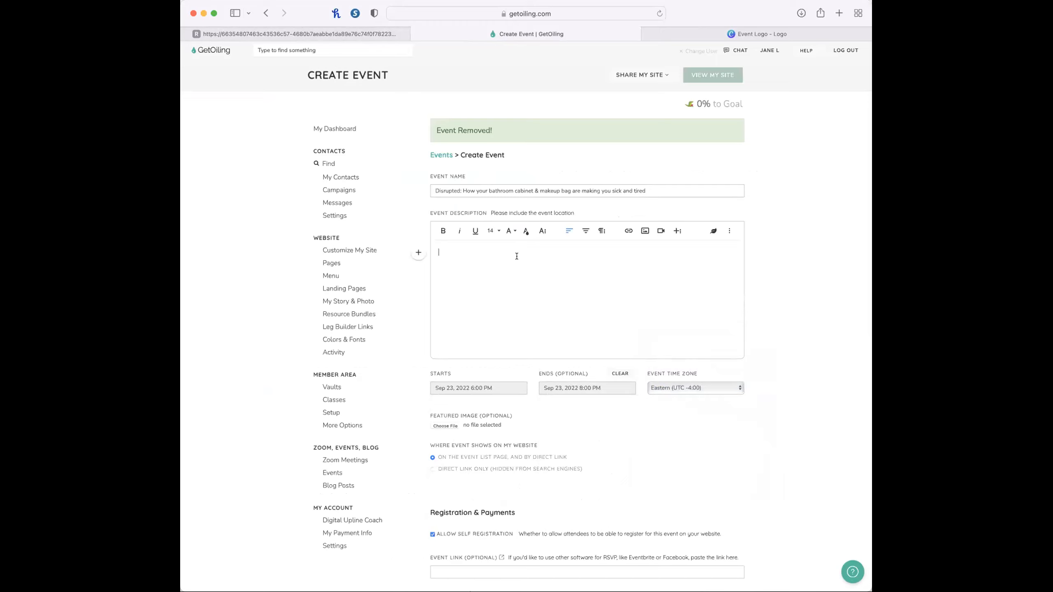
type("Come learn how....")
scroll(471, 309, "down", 1)
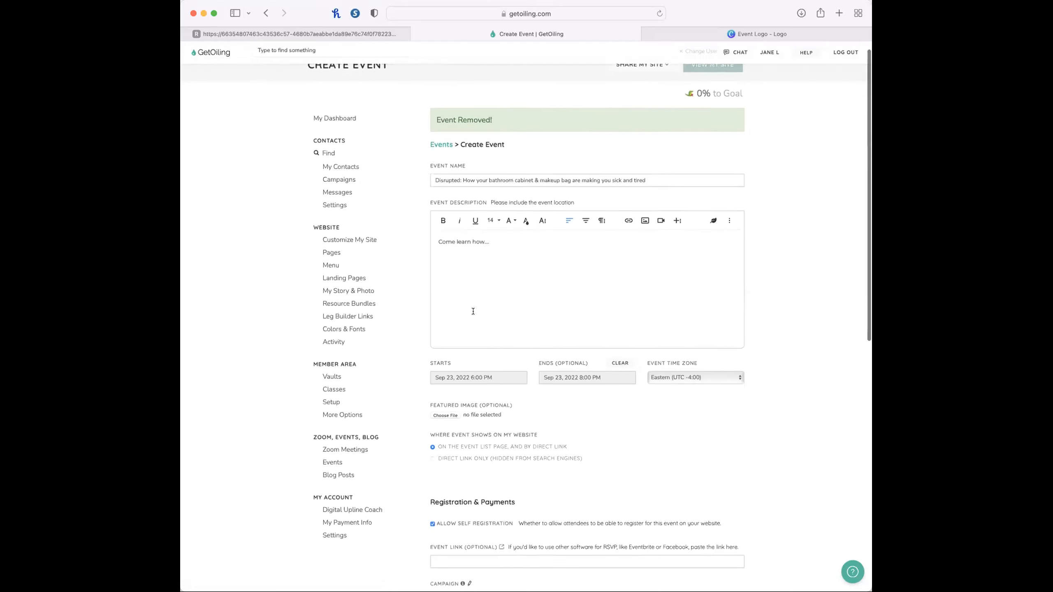
Switch to Canva, download the Event Logo design as a PNG, and close the design to return to the event form.
scroll(599, 439, "down", 3)
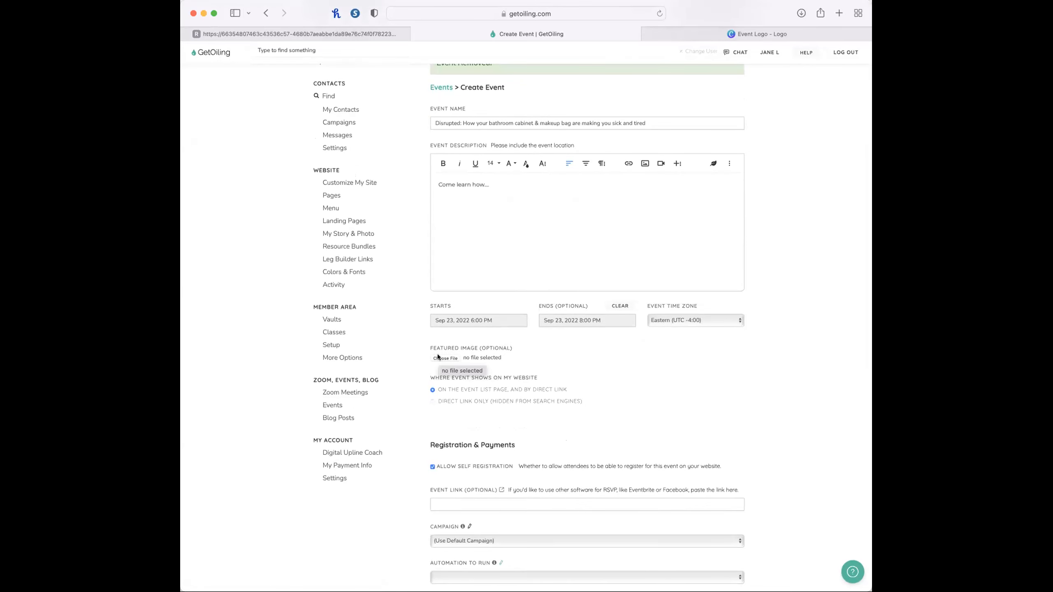
left_click(765, 34)
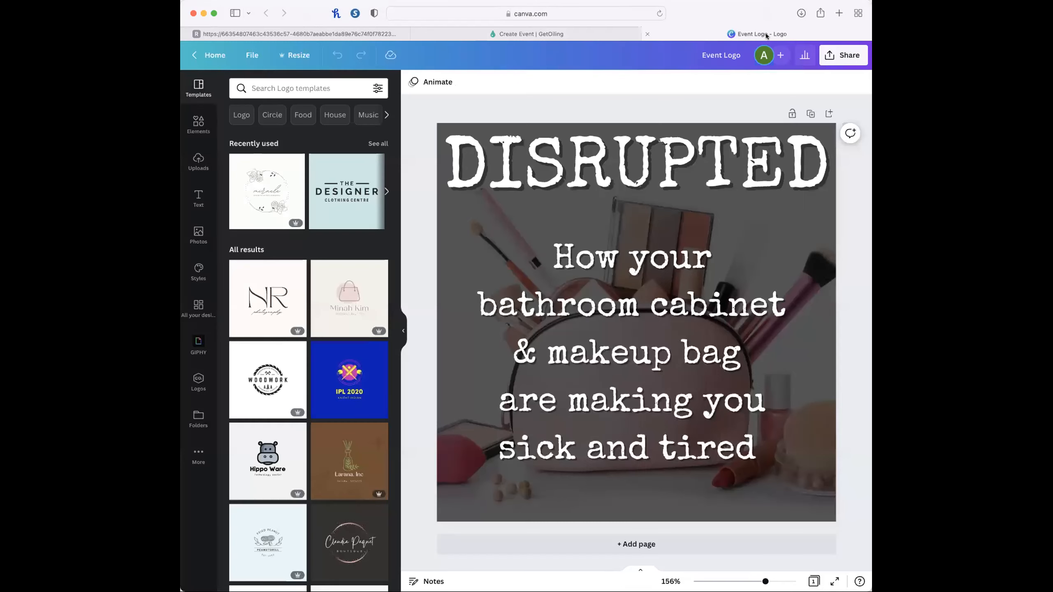
left_click(834, 59)
left_click(713, 299)
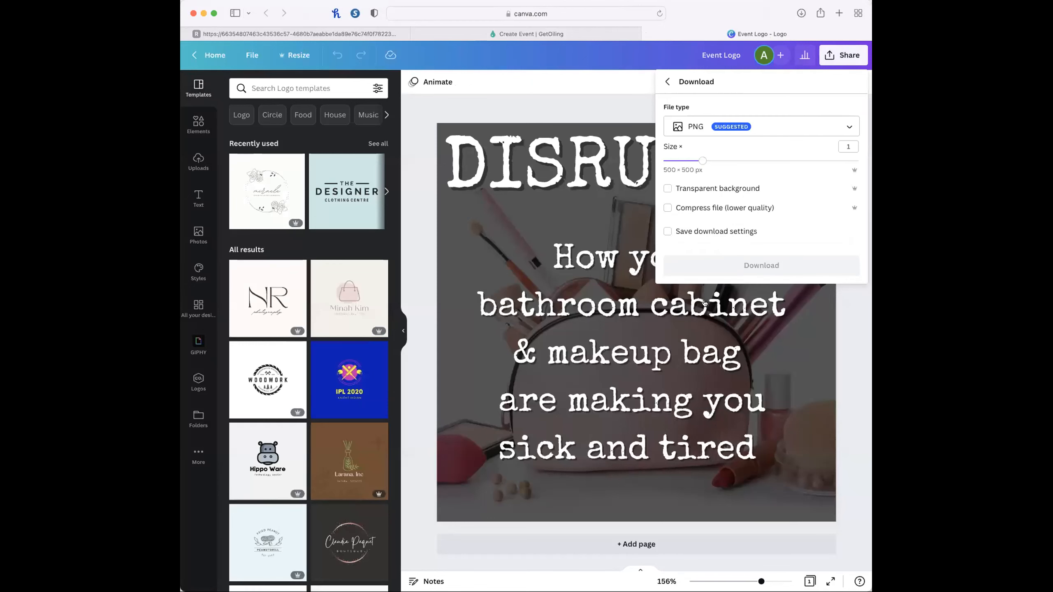
left_click(779, 231)
left_click(753, 265)
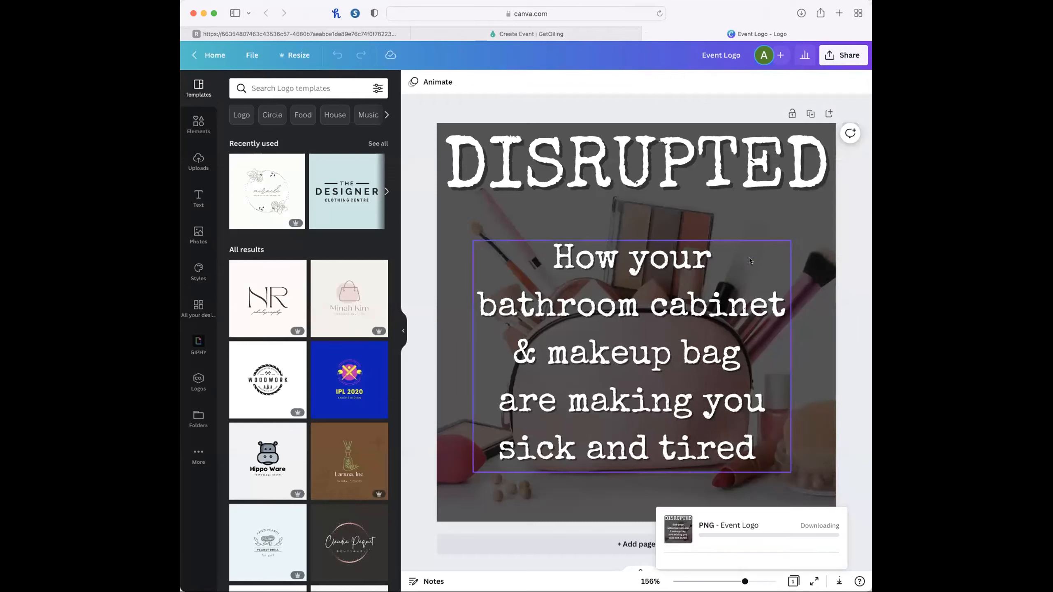
left_click(648, 34)
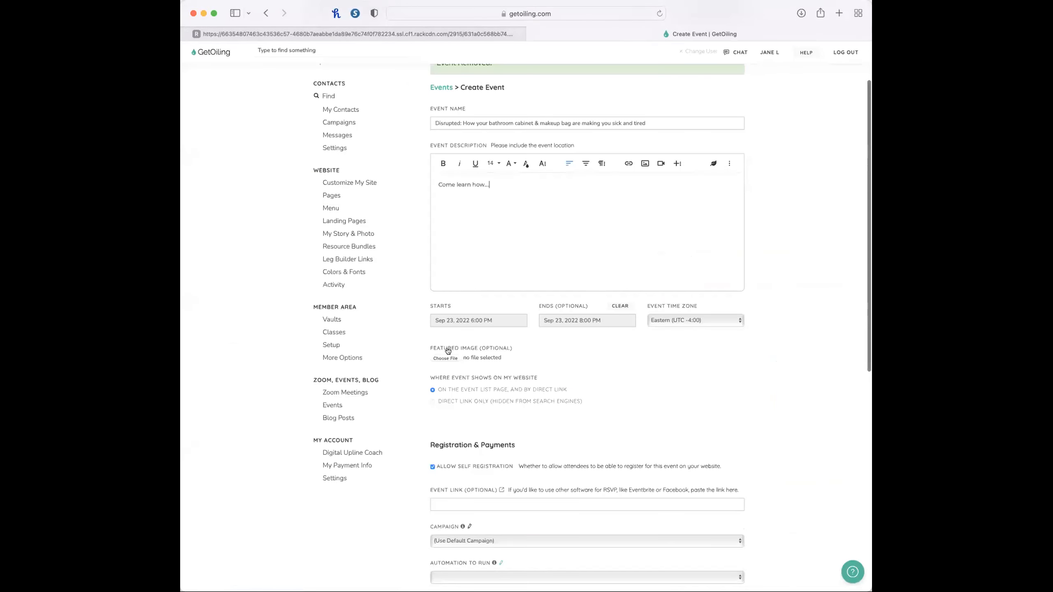
Attach Event Logo.png as the event's featured image and review the visibility, registration and payment settings.
left_click(437, 355)
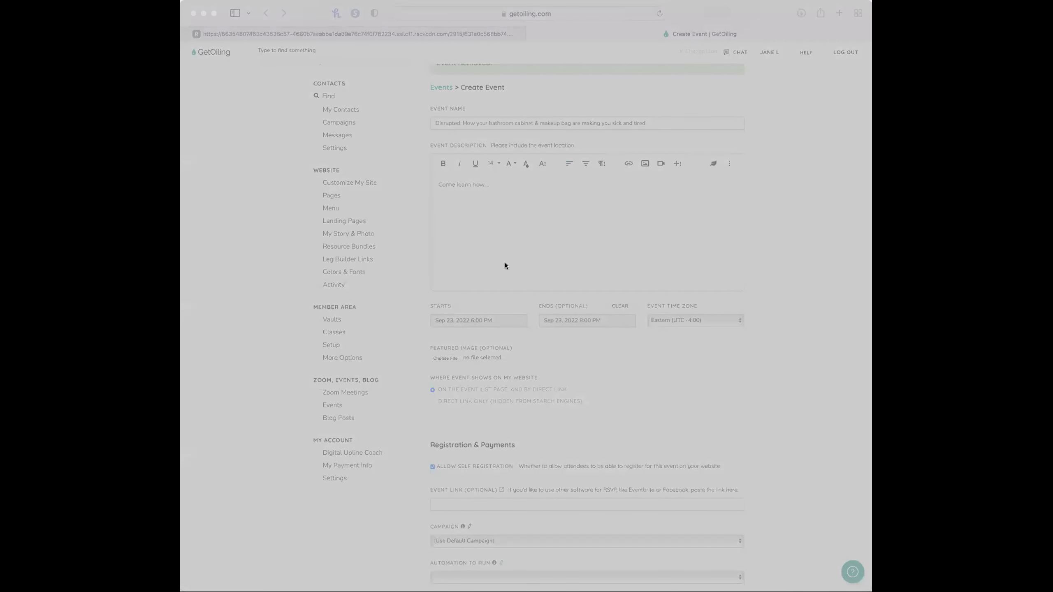
left_click(676, 405)
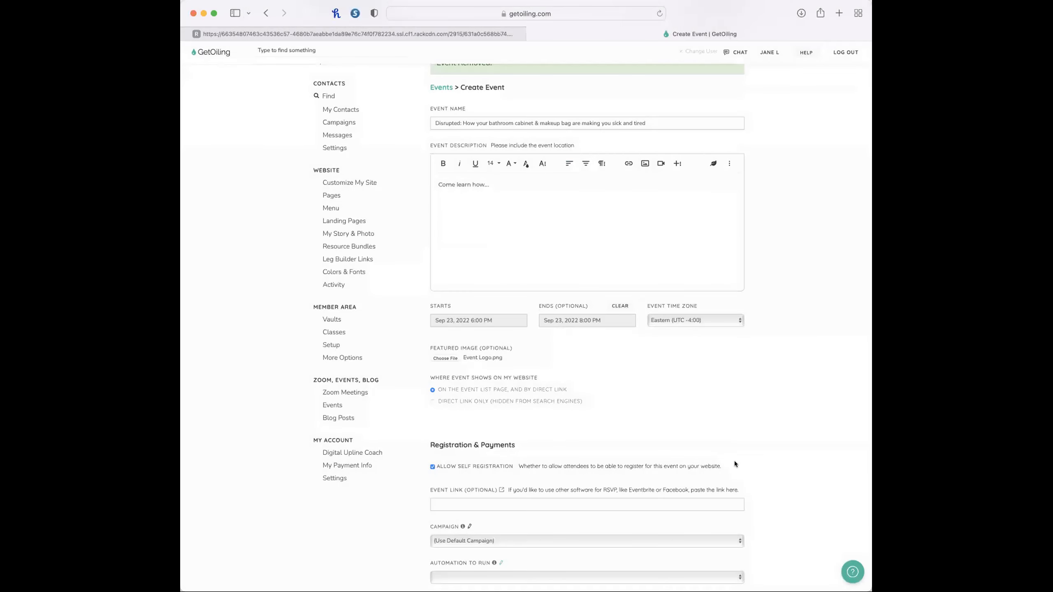
scroll(733, 443, "down", 3)
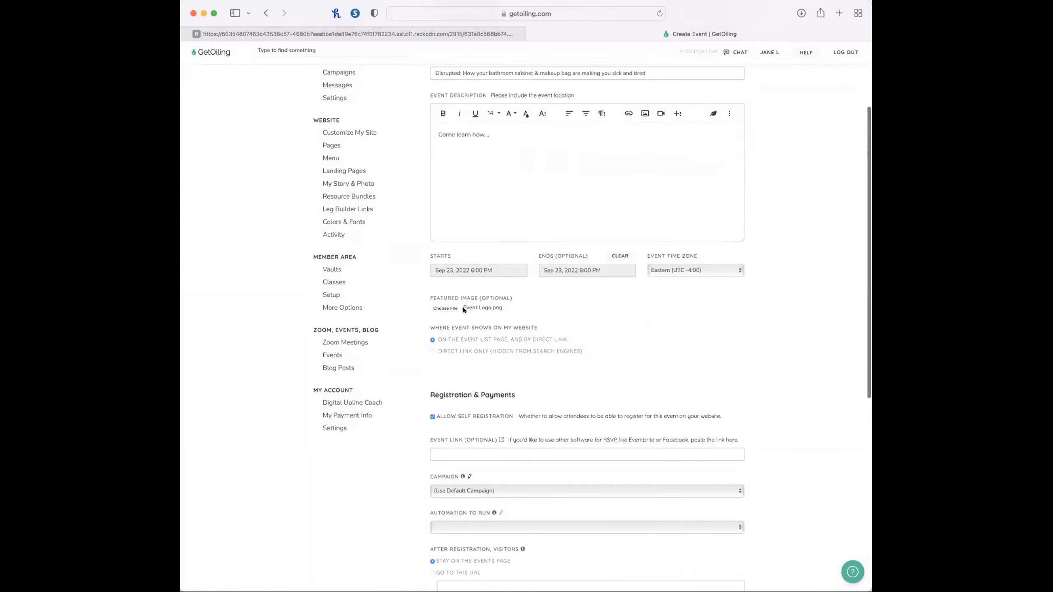
scroll(475, 335, "down", 2)
scroll(476, 336, "up", 5)
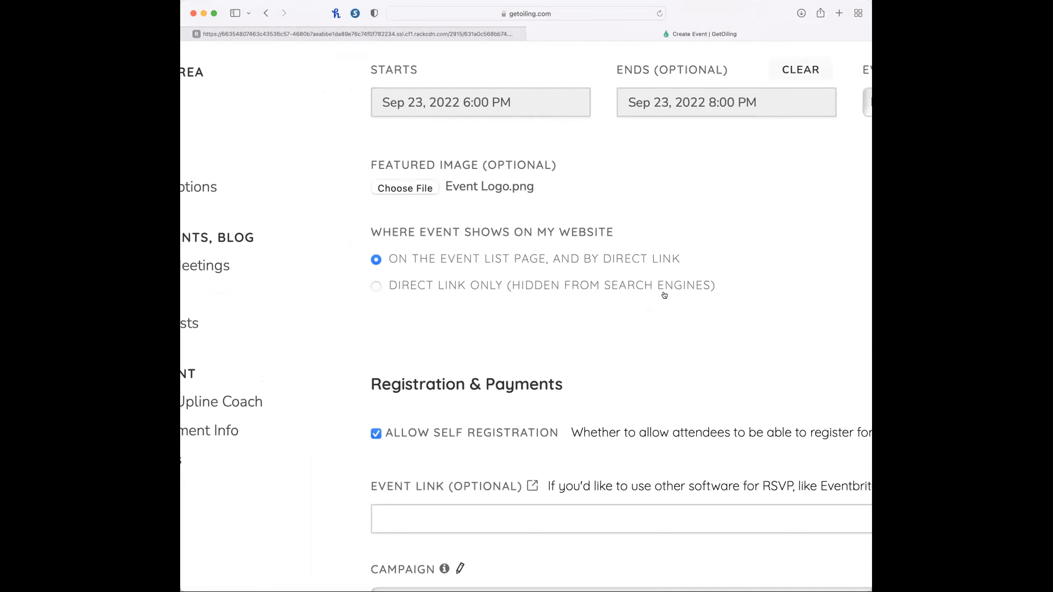
scroll(664, 295, "down", 5)
scroll(626, 449, "down", 1)
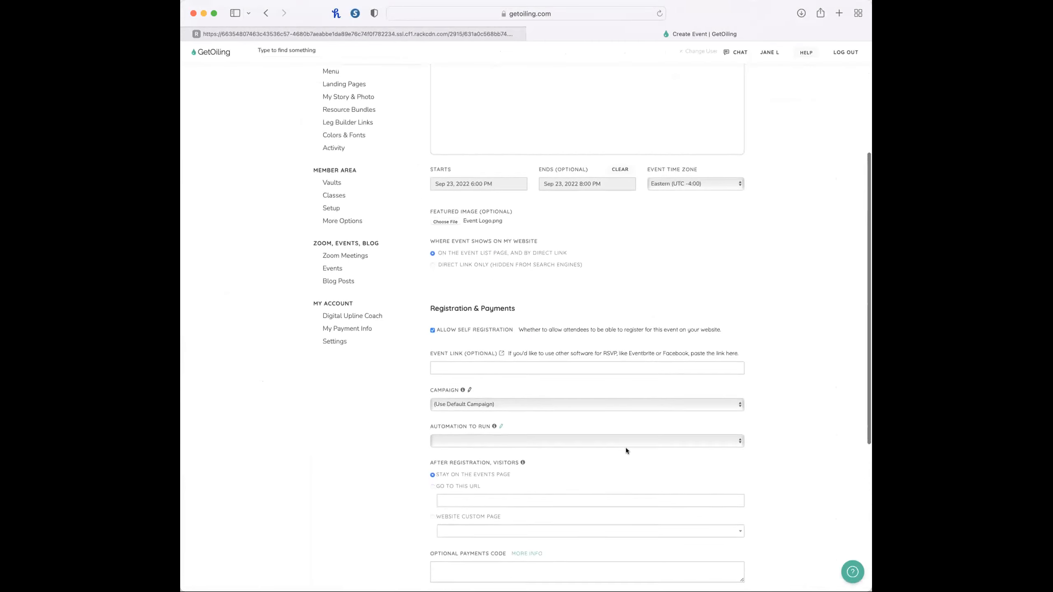
scroll(626, 451, "down", 3)
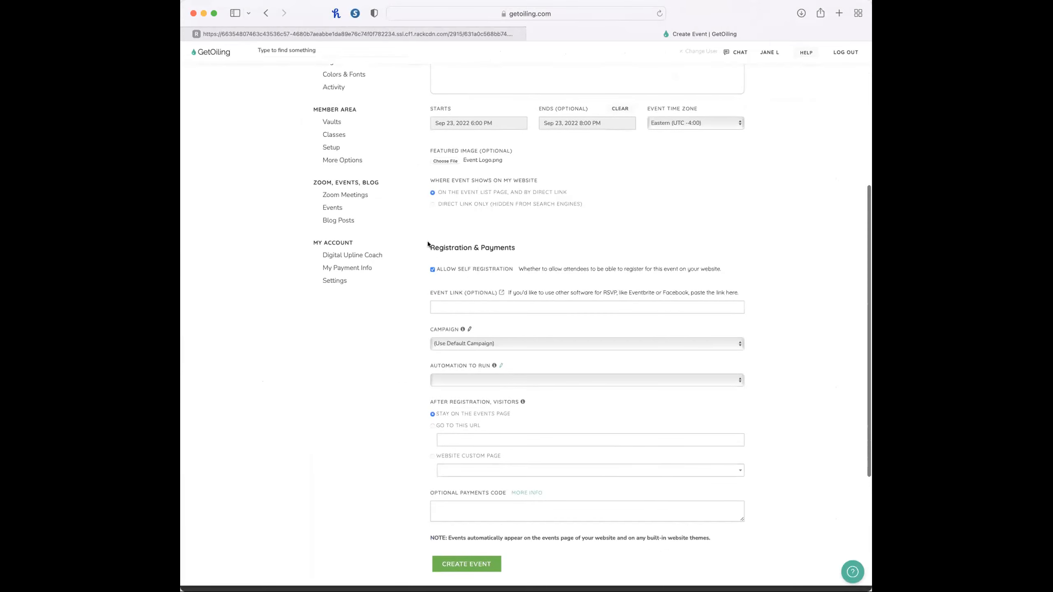
On the In-Person Events checklist, check off creating the event and adding its name, description, date, time and image.
left_click(313, 30)
scroll(298, 433, "down", 20)
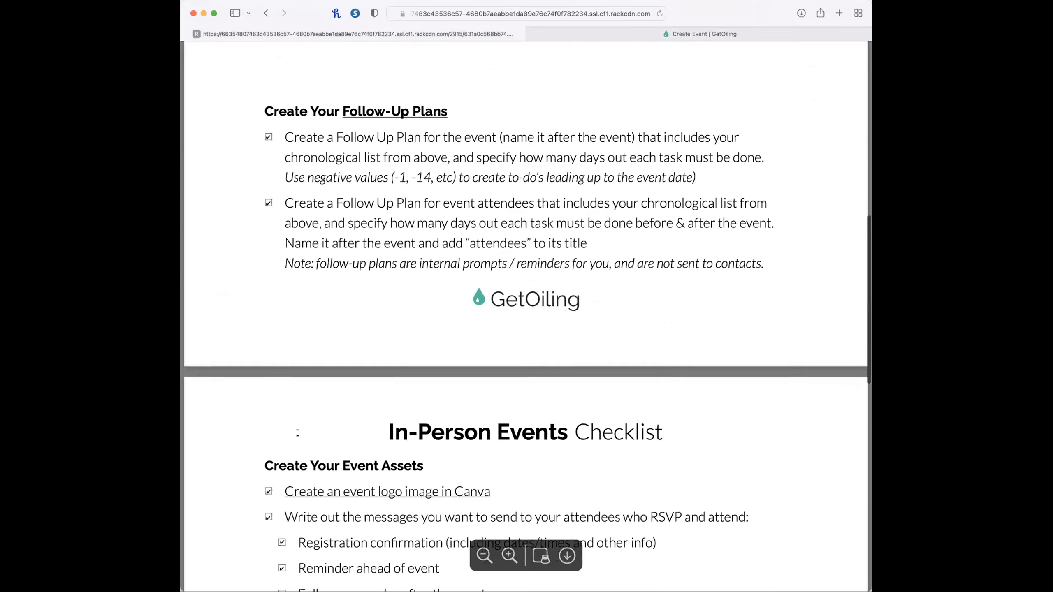
left_click(269, 224)
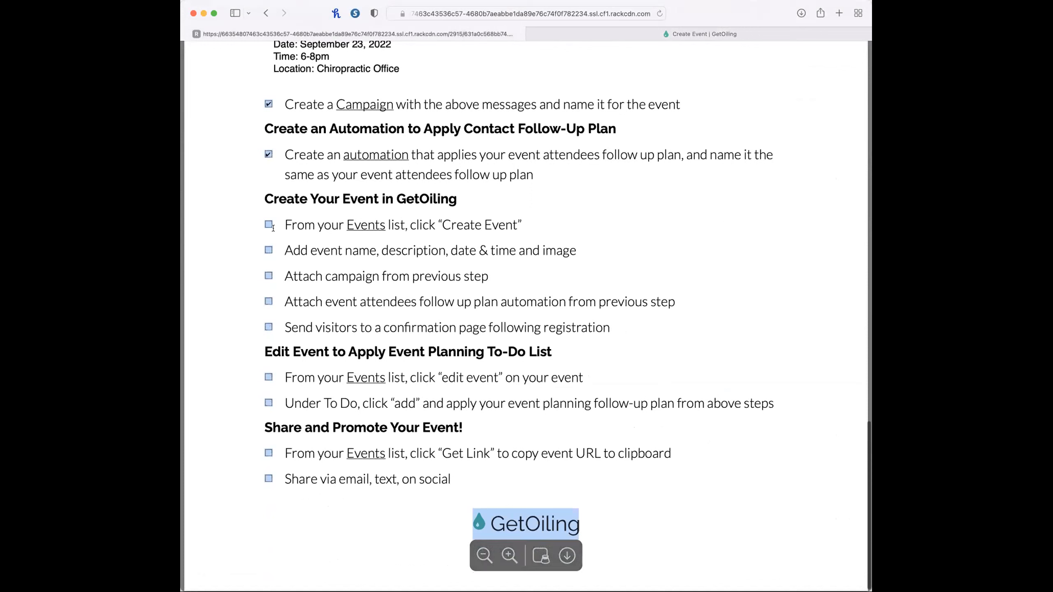
left_click(268, 251)
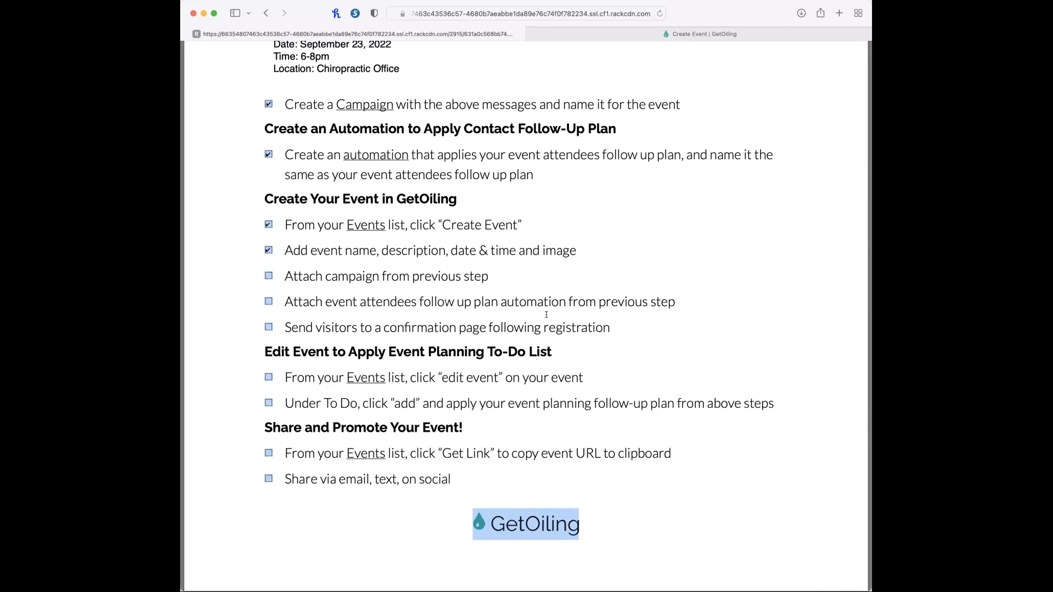
Back on the new event form, set the event's campaign to "Hair Skin Nails Event".
left_click(598, 28)
left_click(451, 344)
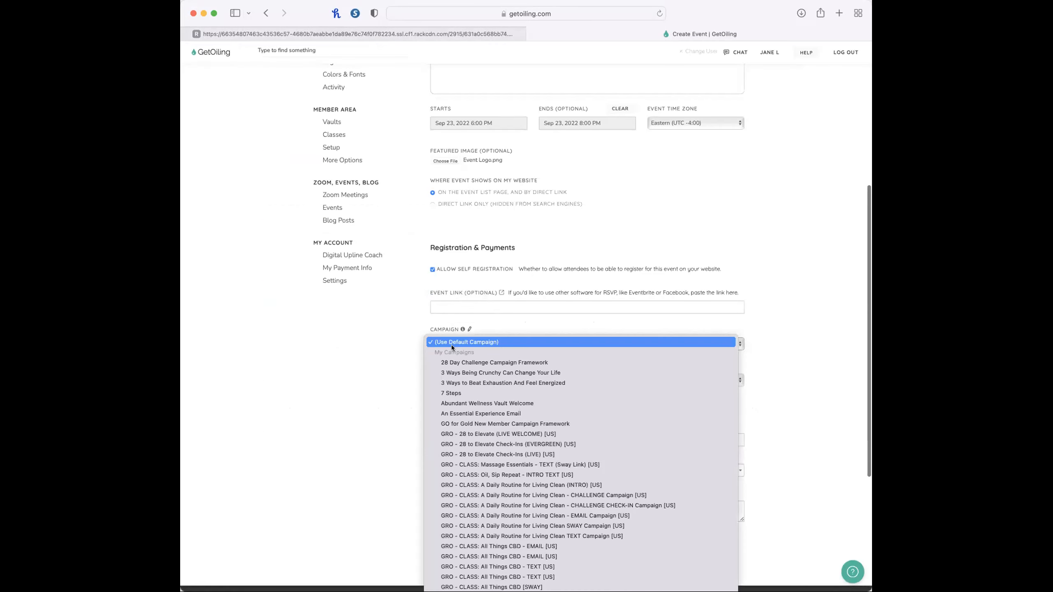
scroll(481, 426, "down", 10)
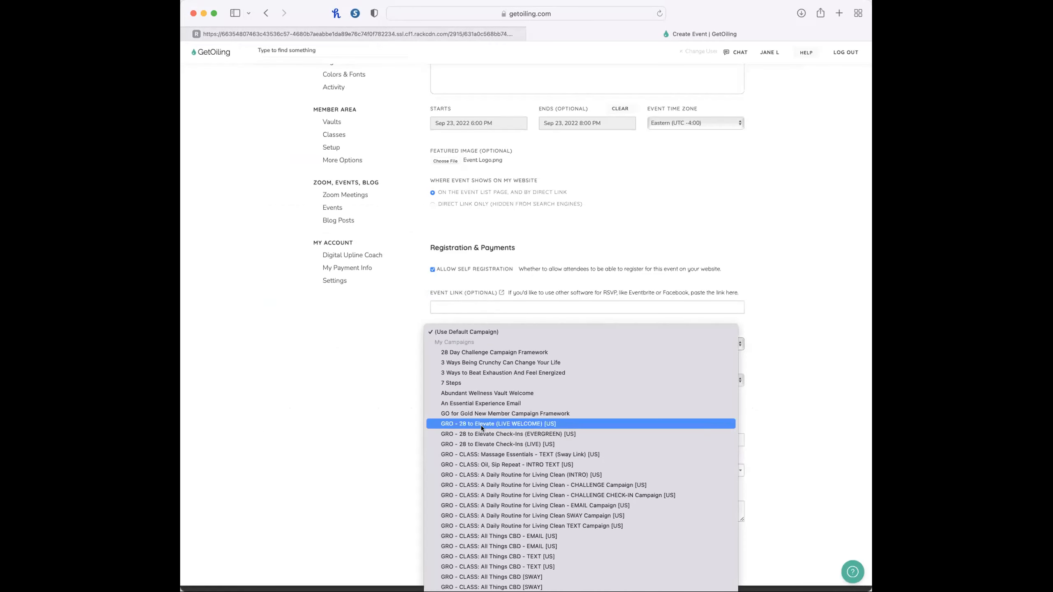
scroll(482, 428, "down", 20)
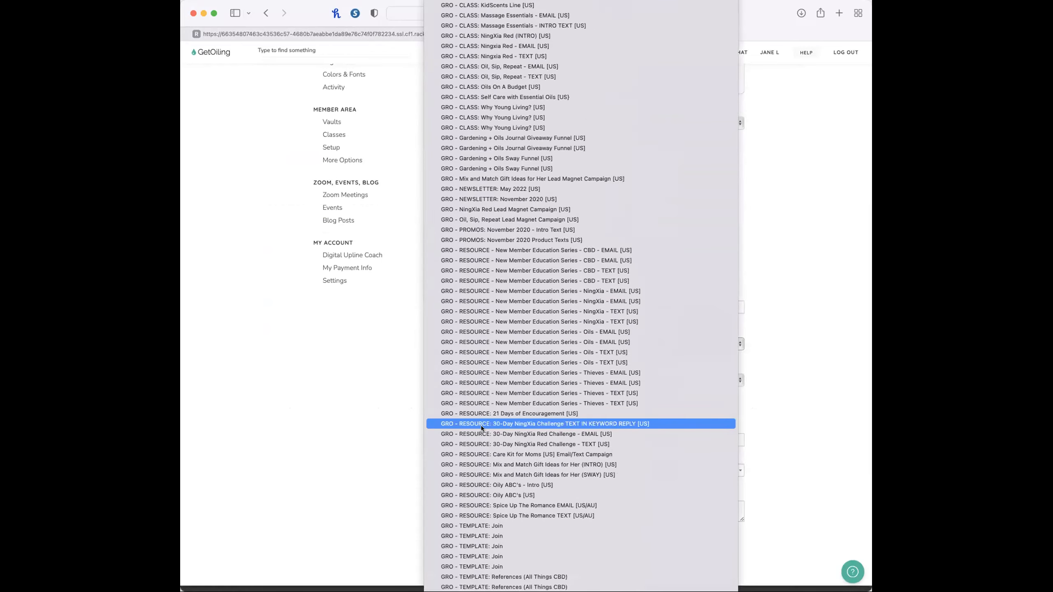
scroll(482, 428, "up", 20)
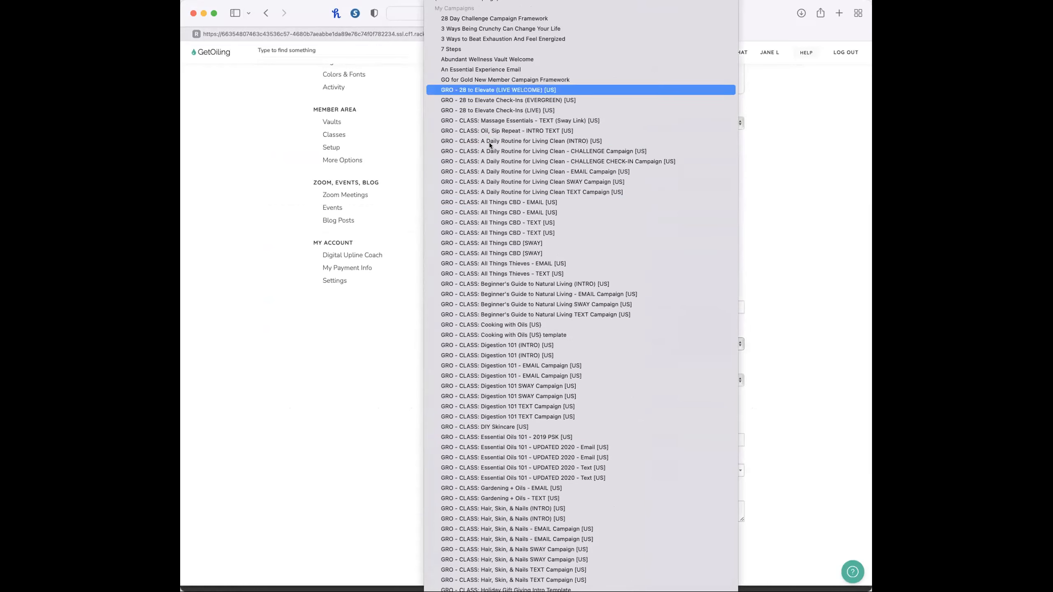
scroll(495, 298, "down", 20)
scroll(495, 298, "down", 4)
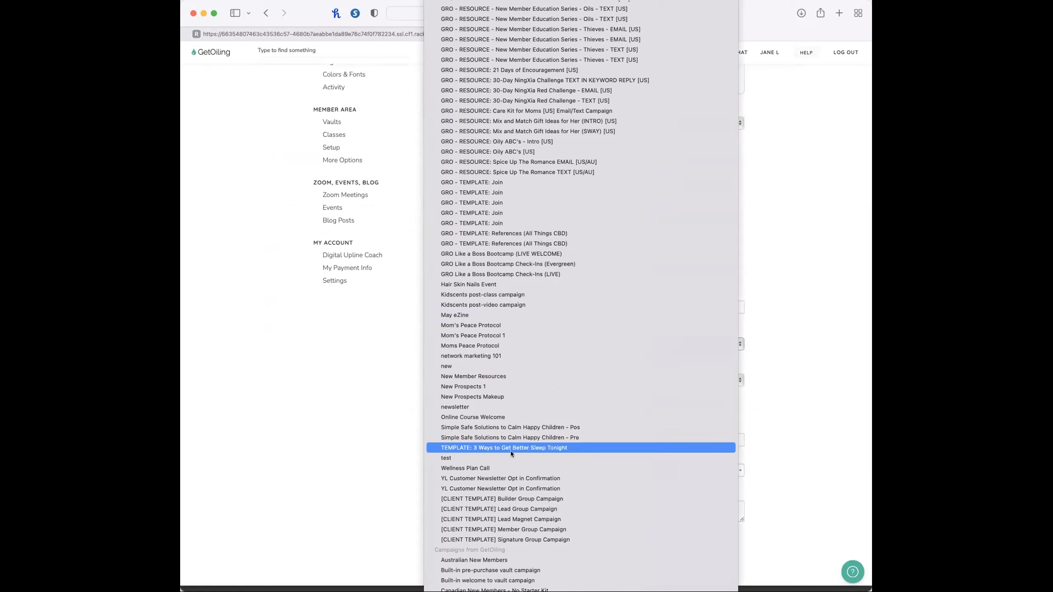
left_click(504, 285)
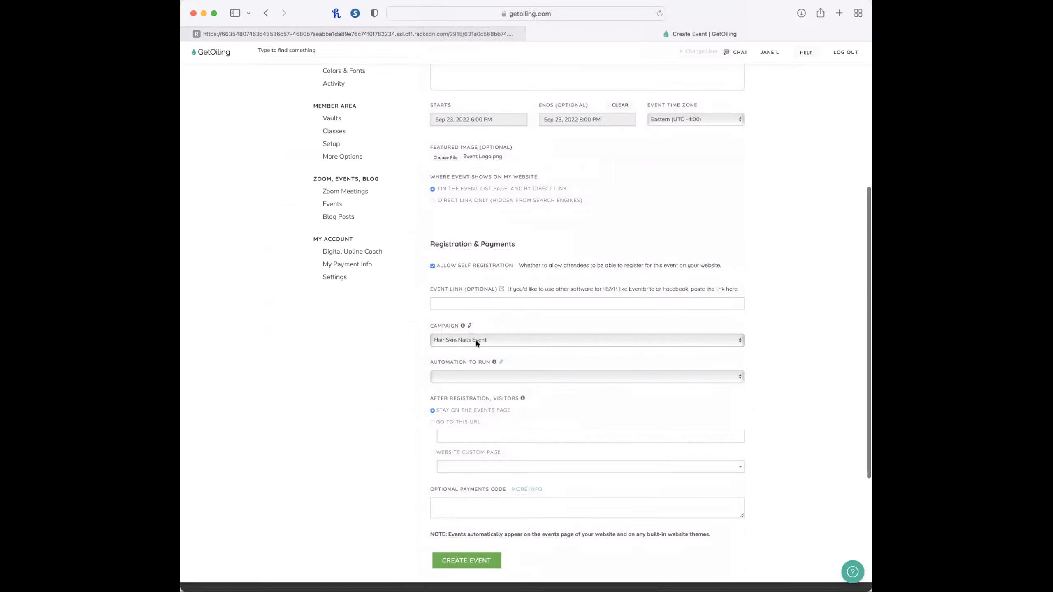
Set the event's automation to run to "add just me to opportunity to share follow up plan".
scroll(475, 341, "down", 3)
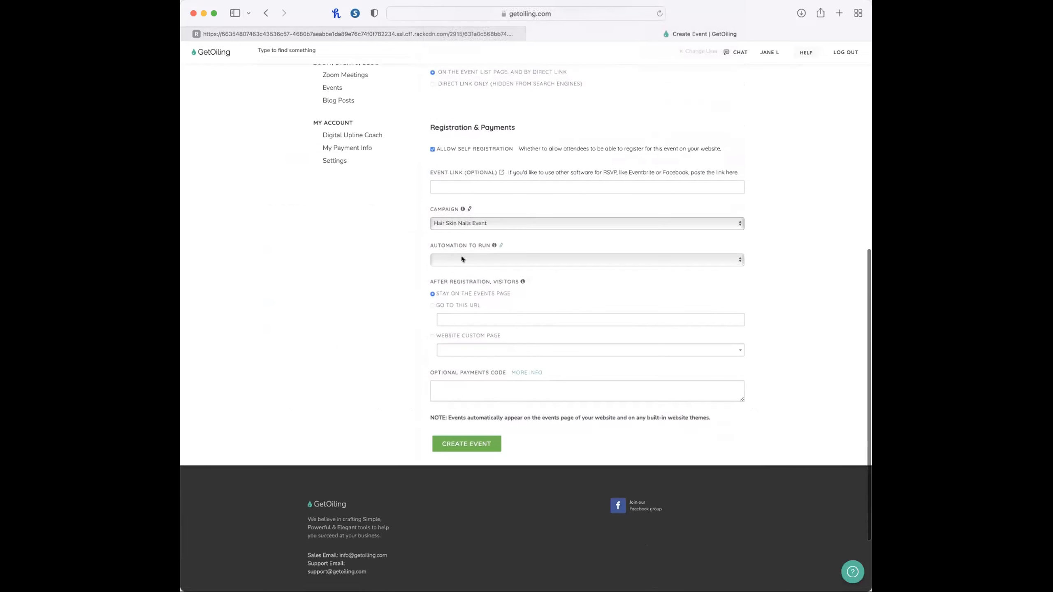
left_click(509, 257)
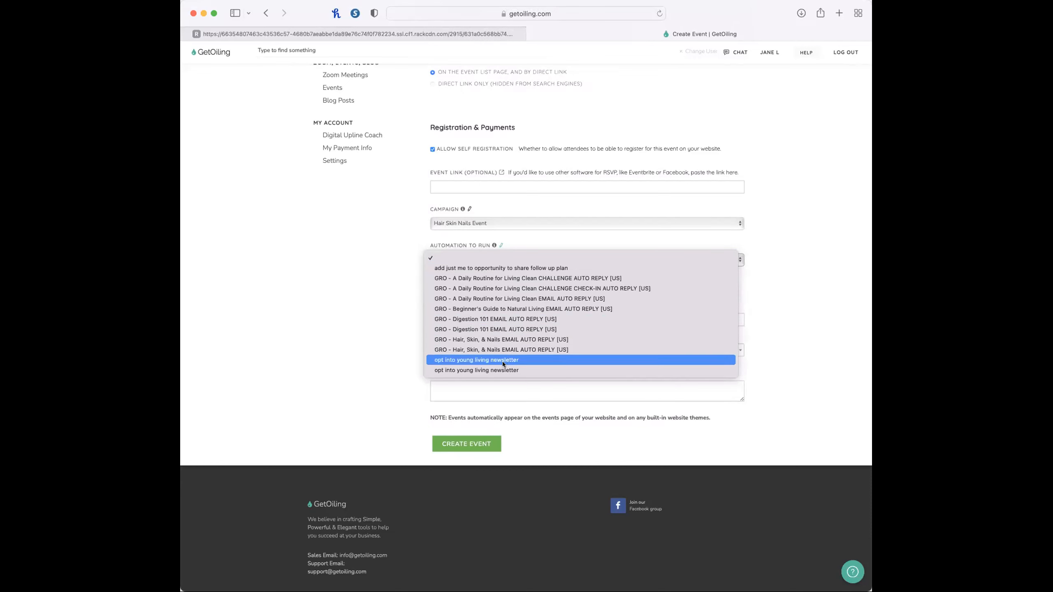
left_click(511, 268)
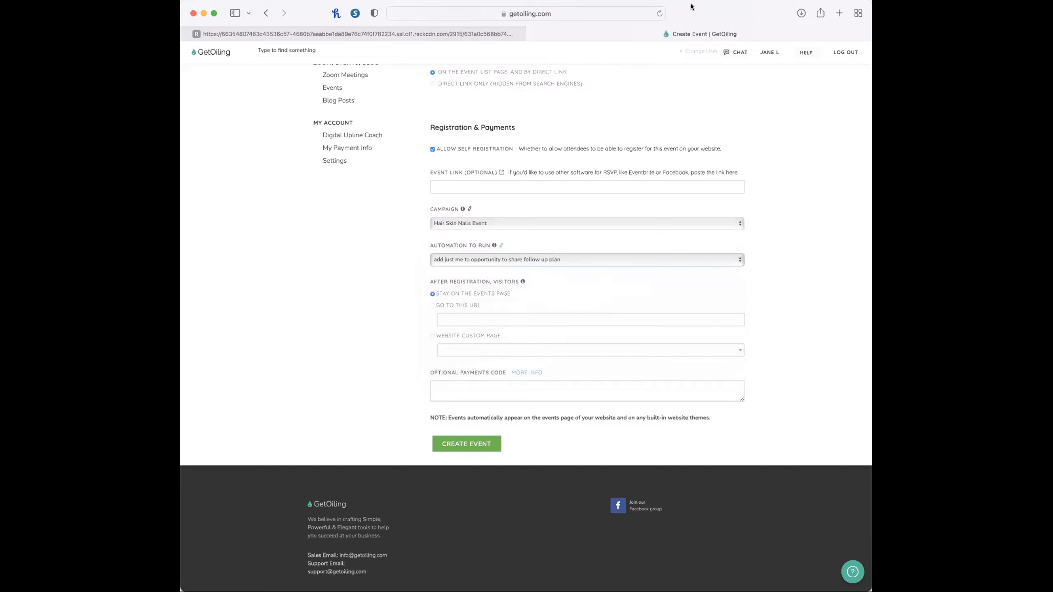
Reload the event form and choose the "Disrupted: How your bathroom cabinet & makeup bag are making you sick and tired" campaign.
left_click(659, 13)
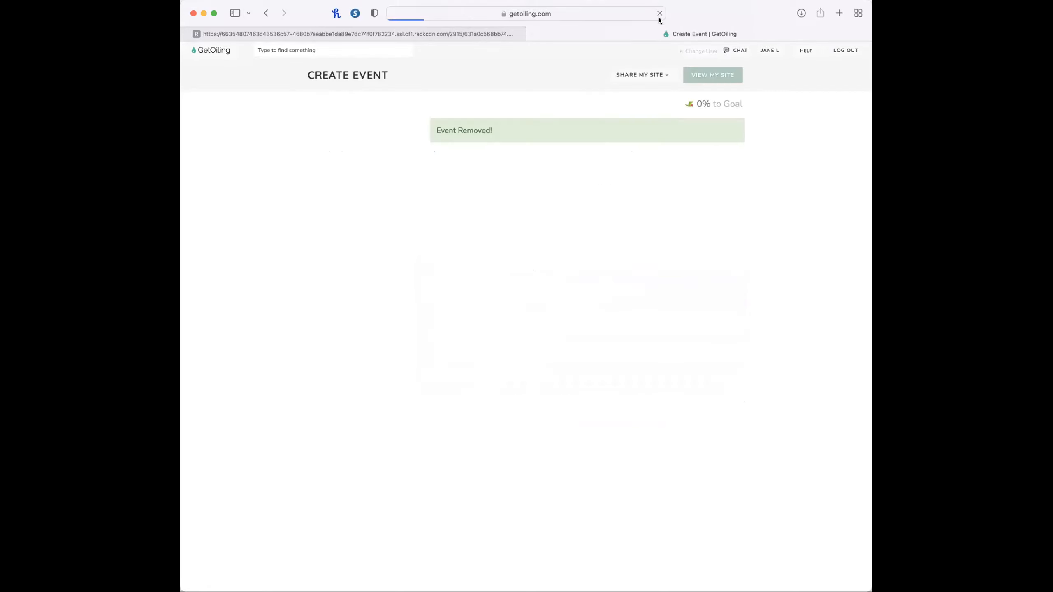
scroll(567, 381, "down", 3)
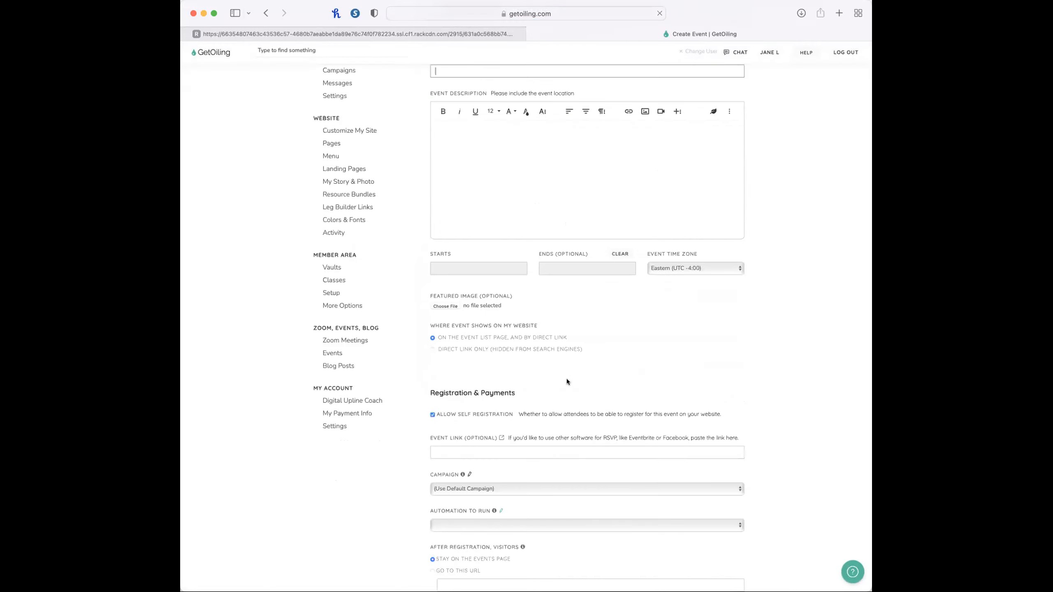
scroll(566, 380, "down", 3)
left_click(503, 346)
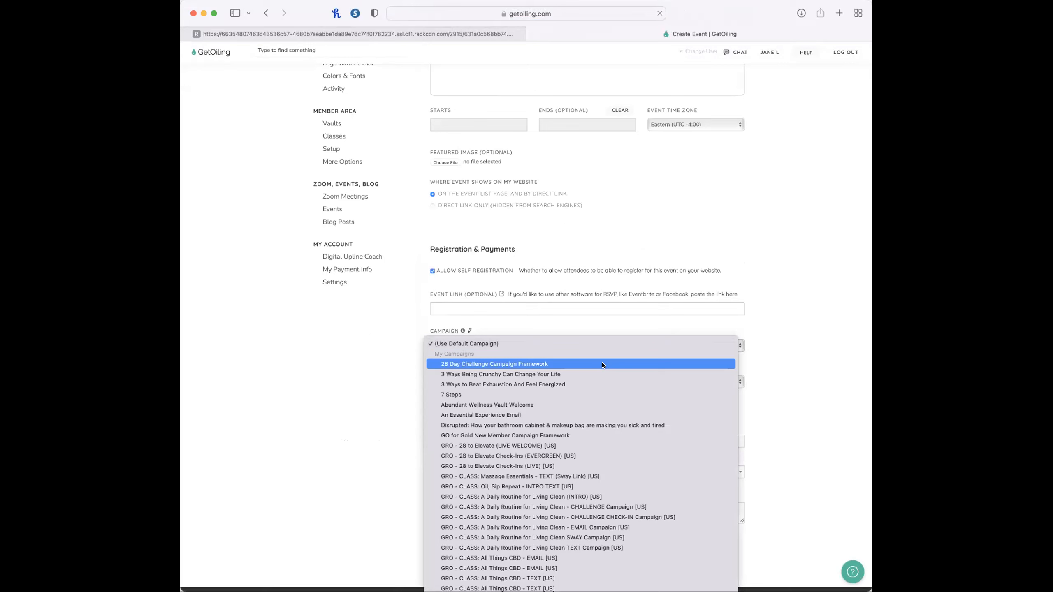
scroll(602, 363, "down", 4)
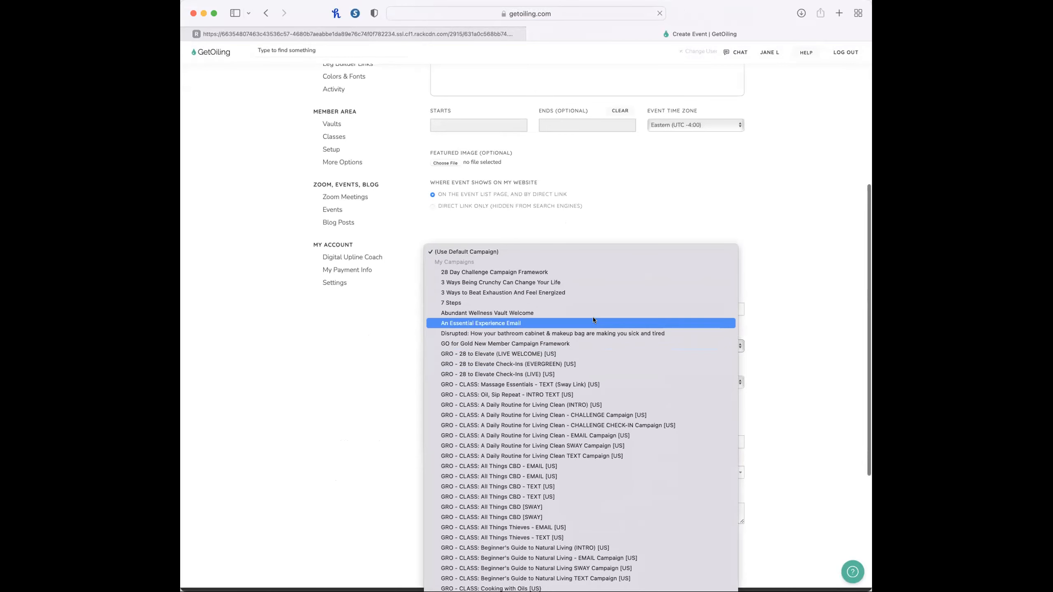
left_click(594, 330)
Choose the "Disrupted Event Attendees" automation and send visitors to the "Confirmation" website custom page after registration.
left_click(533, 379)
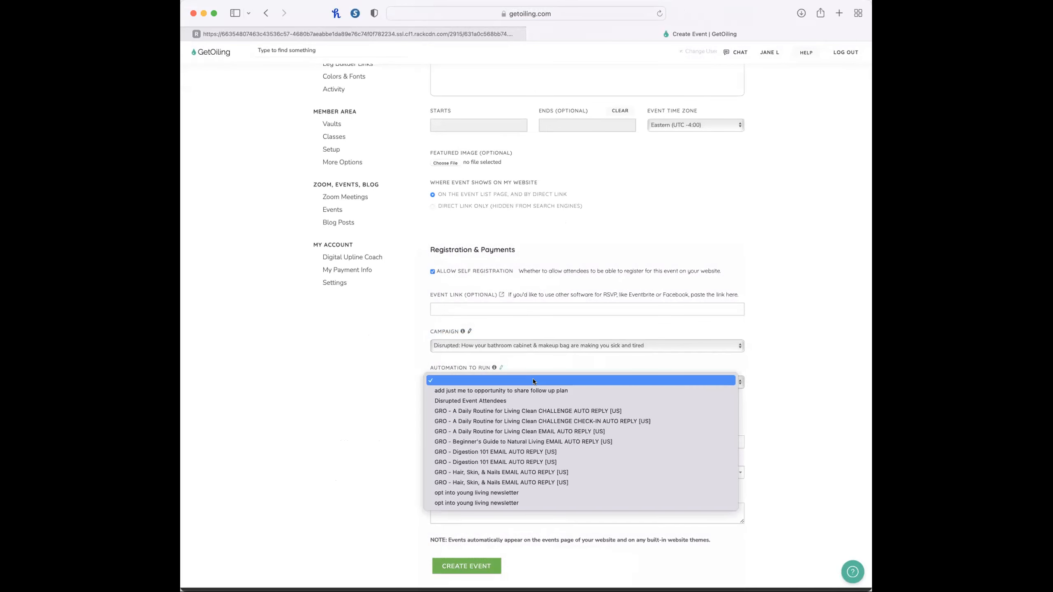
left_click(534, 398)
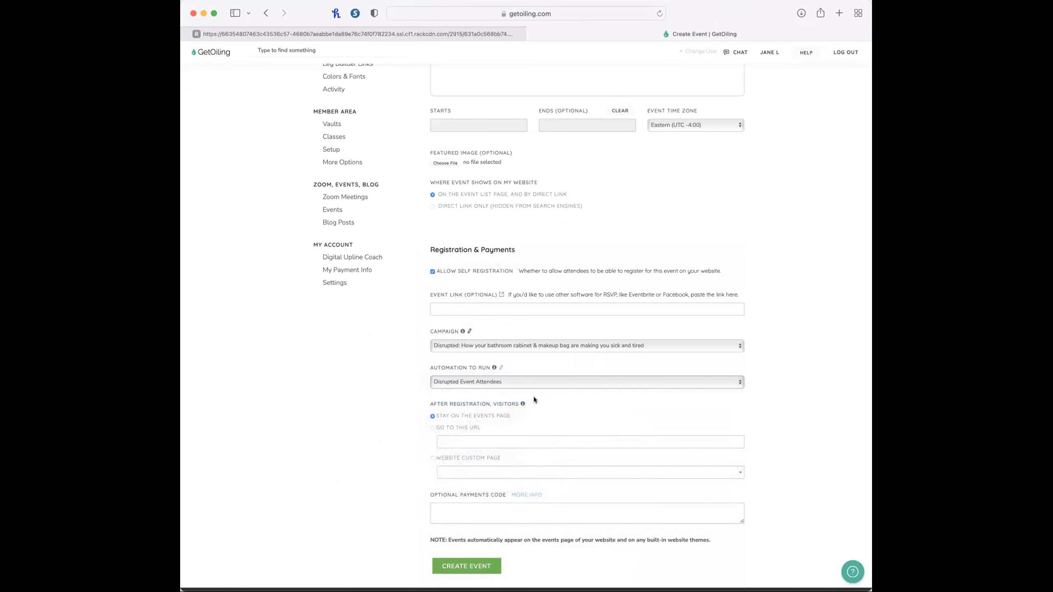
left_click(431, 458)
left_click(588, 472)
type("confirmation")
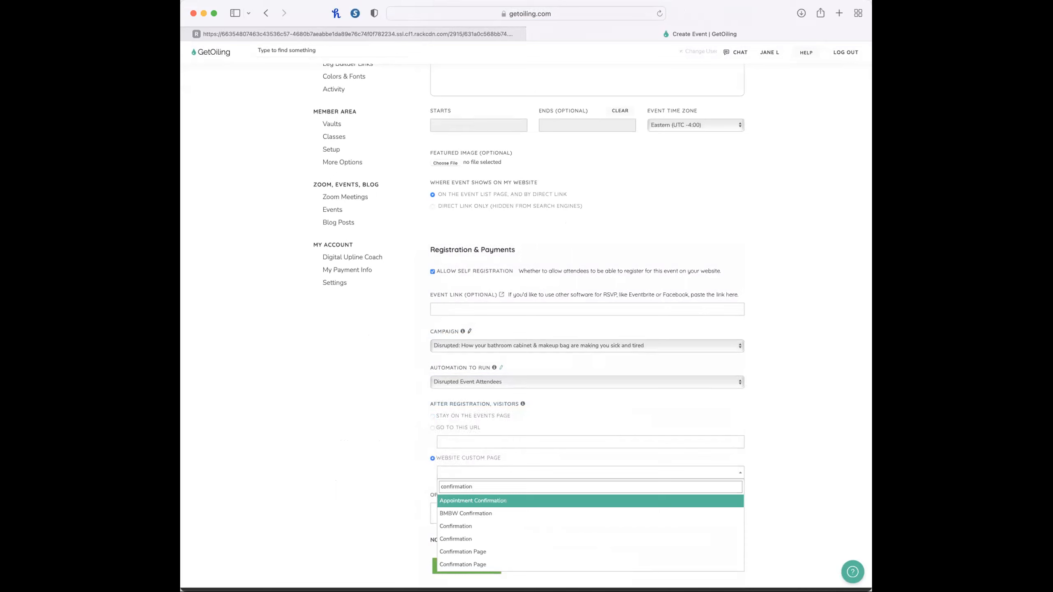
left_click(455, 526)
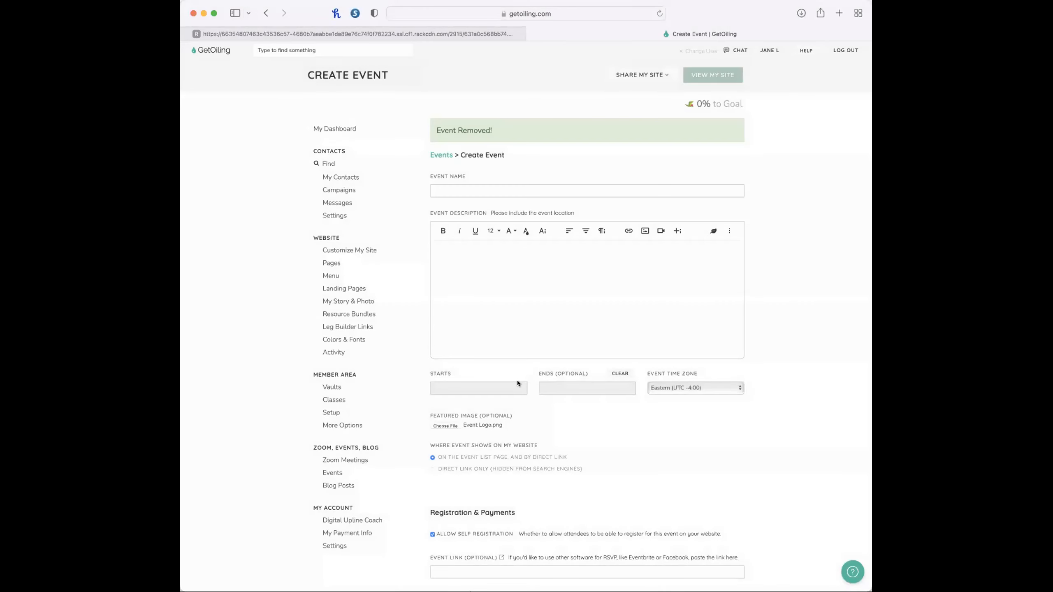
Attach Event Logo.png and set the event to start Sep 23, 2022 at 6:00 PM and end Sep 8, 2022 at 12:00 PM.
left_click(515, 387)
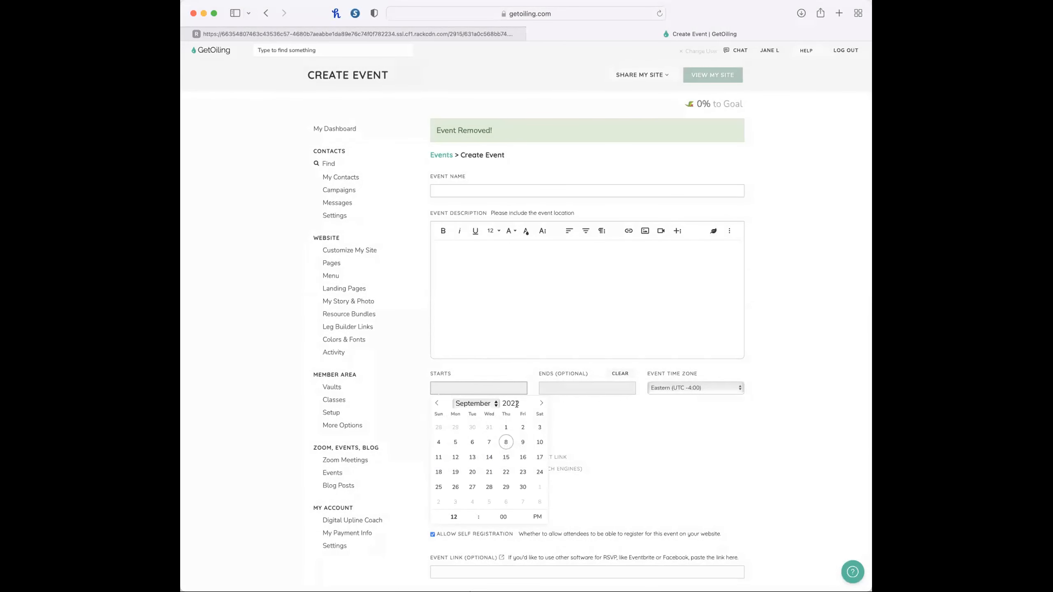
left_click(522, 472)
type("6")
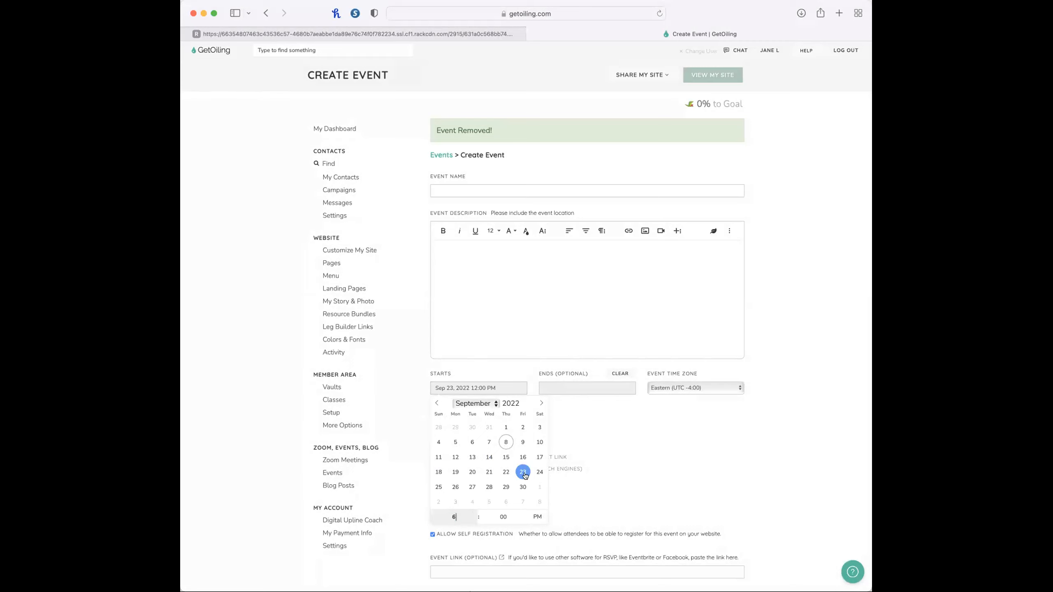
left_click(619, 470)
left_click(576, 386)
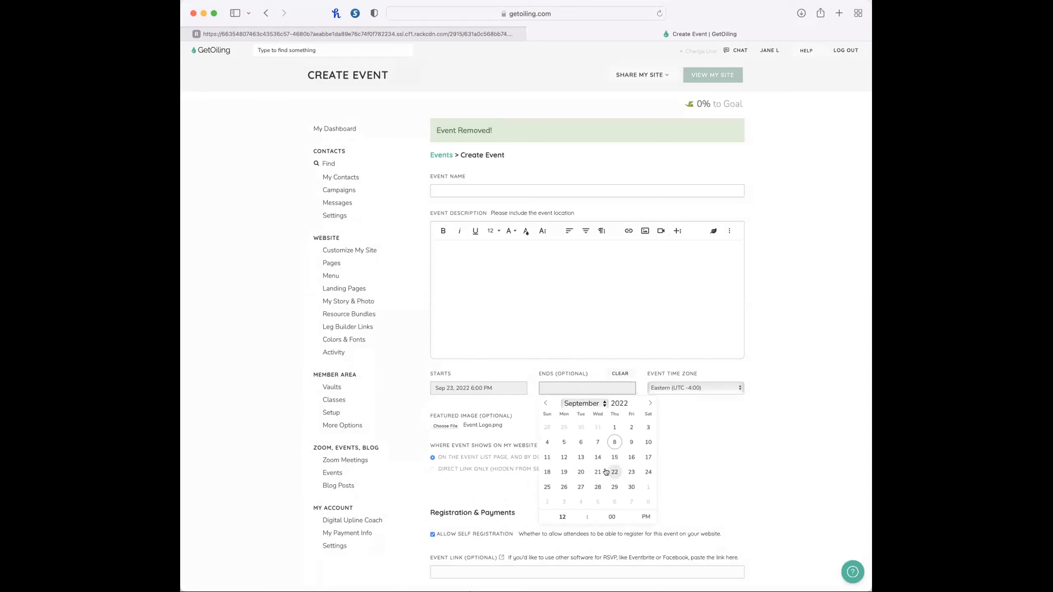
left_click(613, 441)
left_click(559, 287)
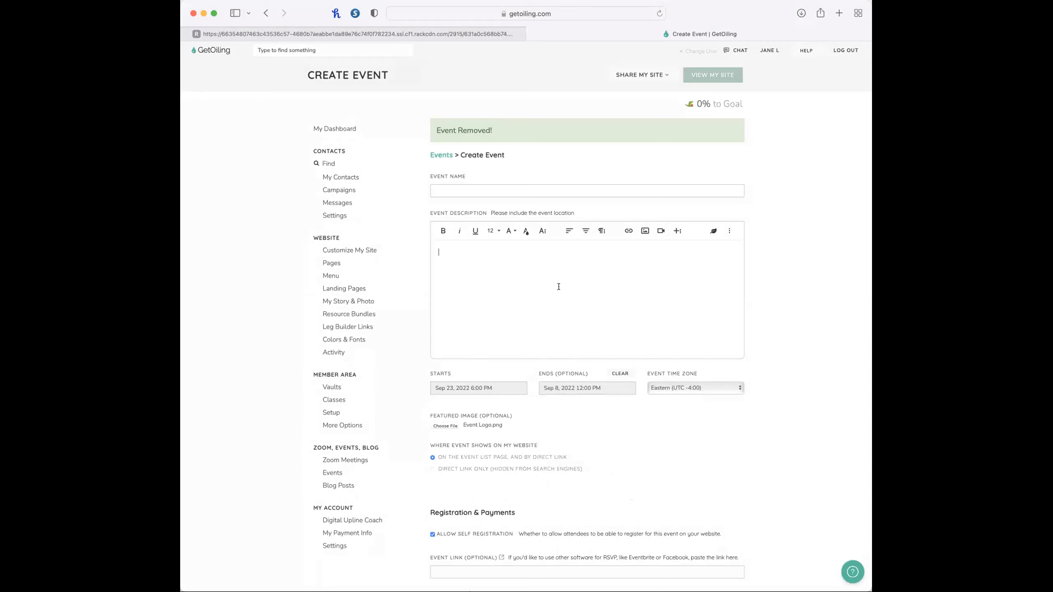
Copy "Disrupted: How your bathroom cabinet & makeup bag are making you sick and tired" from the checklist into the event name.
left_click(403, 34)
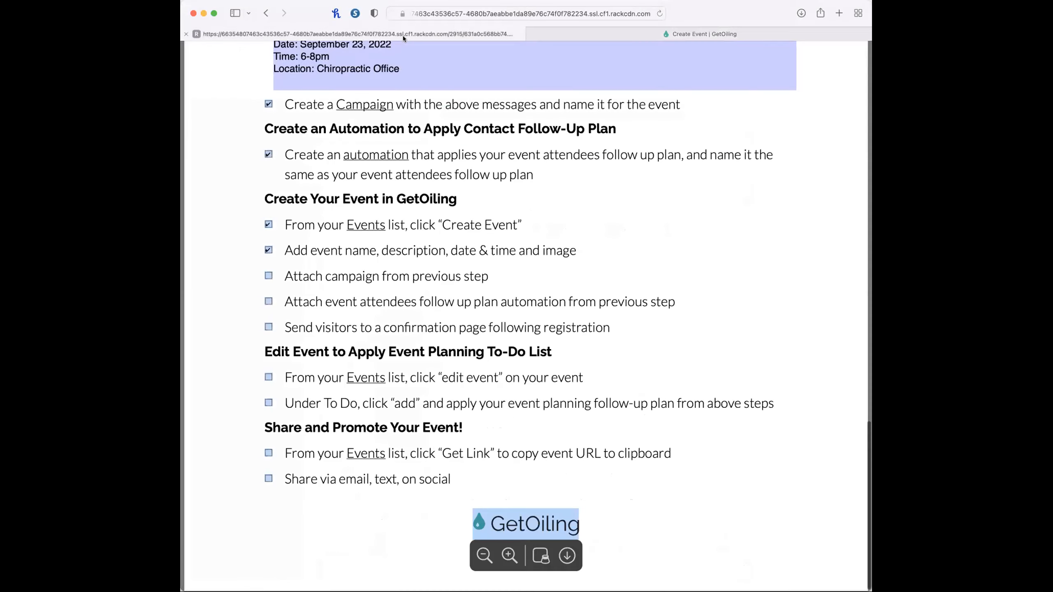
scroll(397, 195, "up", 10)
scroll(397, 195, "down", 10)
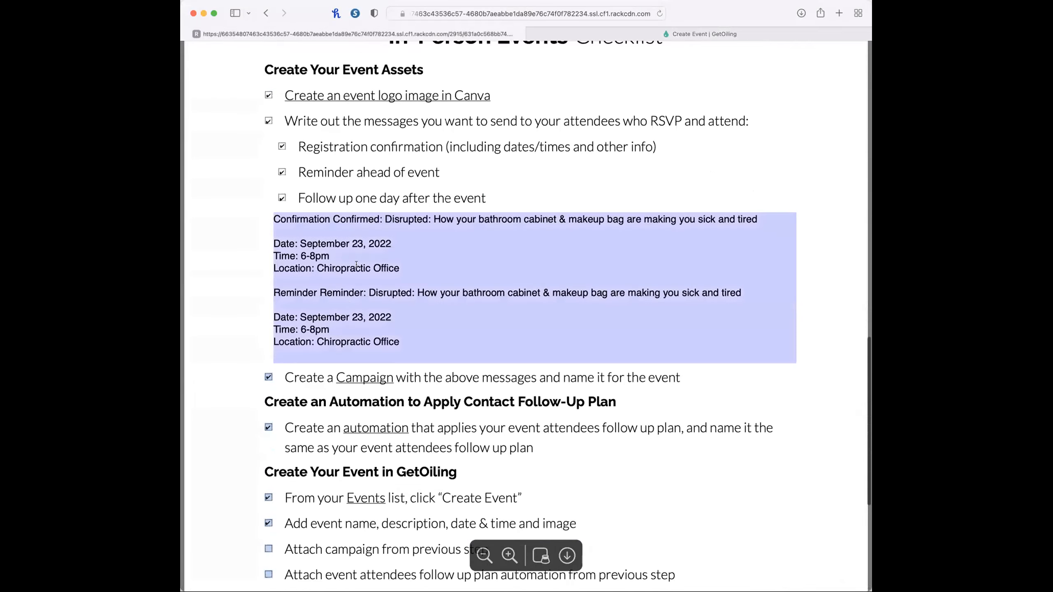
scroll(400, 145, "up", 15)
left_click(436, 247)
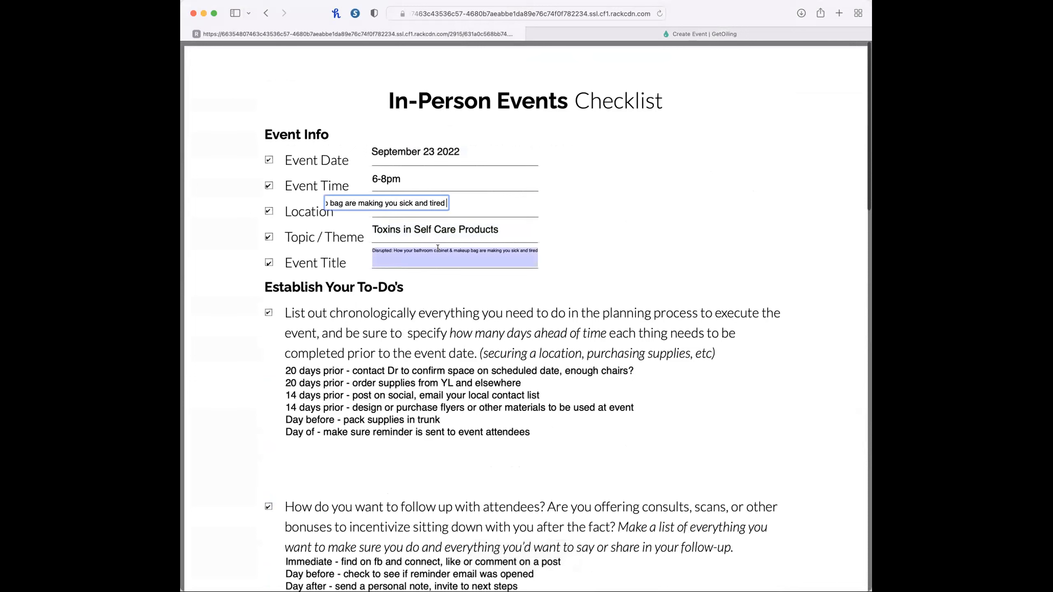
triple_click(415, 207)
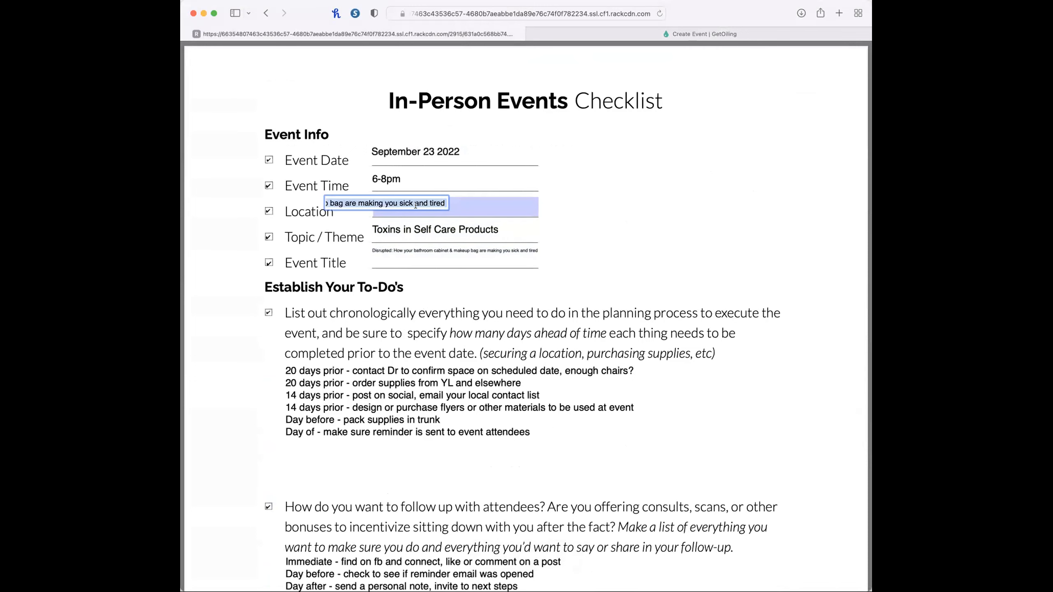
key("super+c")
left_click(700, 33)
left_click(487, 190)
key("super+v")
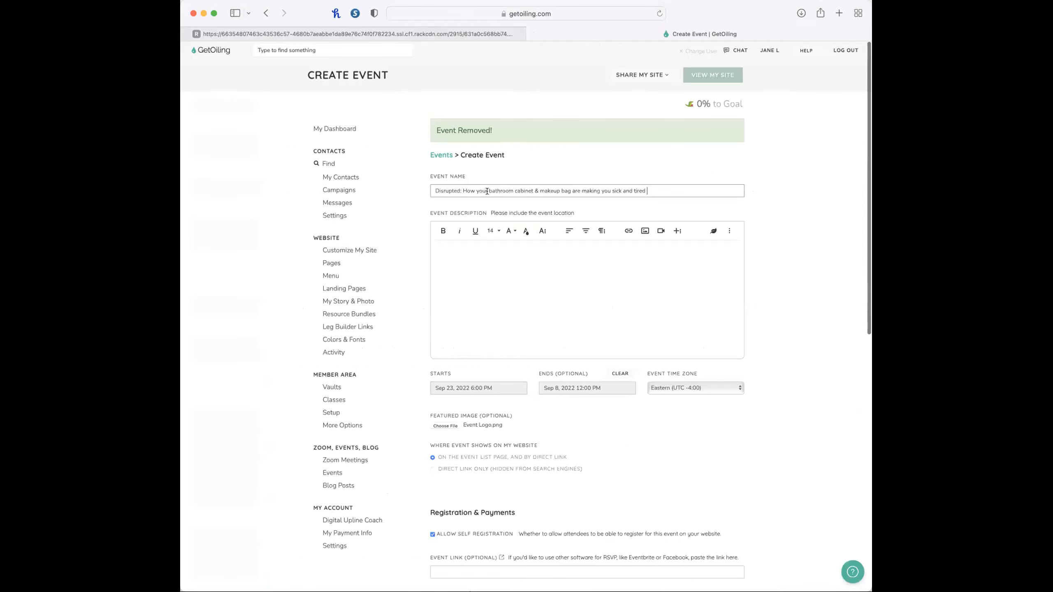
Enter "Join us and learn..." as the event description.
left_click(553, 272)
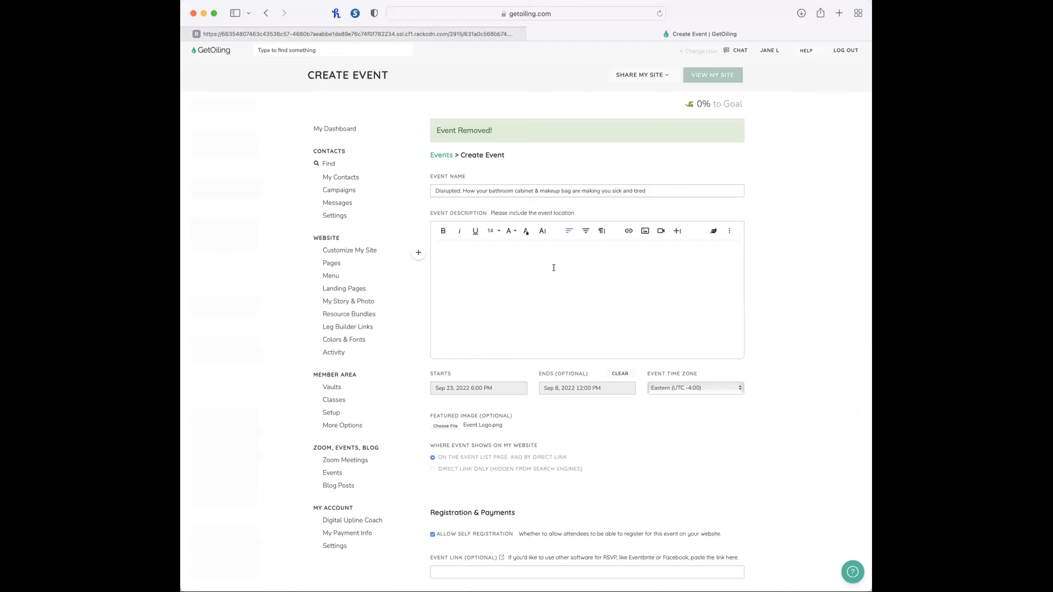
type("Join us and learn...")
scroll(851, 547, "down", 3)
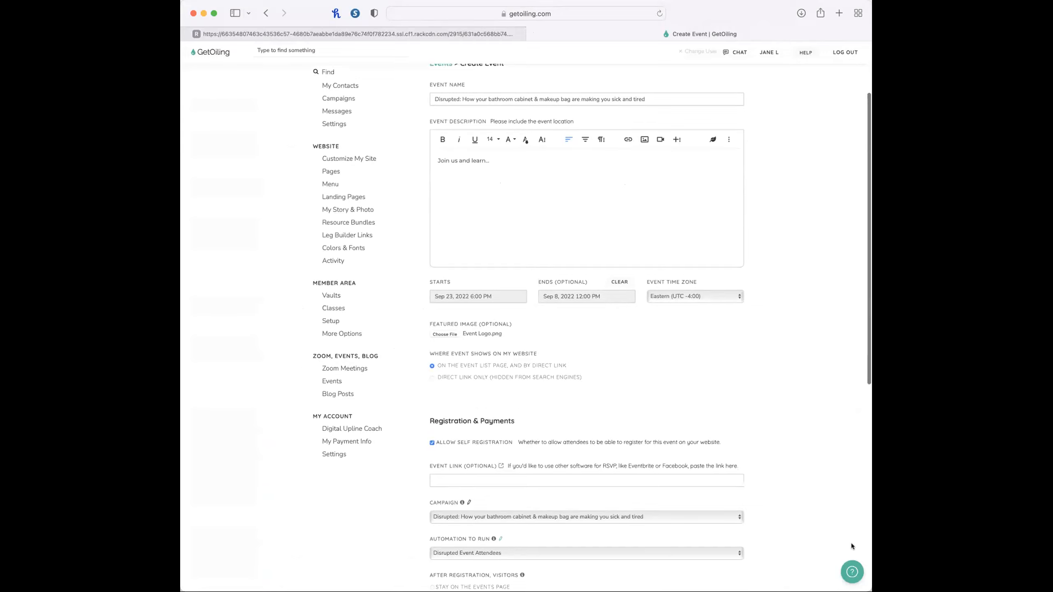
Mark the checklist items for attaching the campaign, attaching the attendee automation and sending visitors to a confirmation page as done.
left_click(390, 34)
scroll(365, 473, "down", 10)
scroll(365, 474, "down", 8)
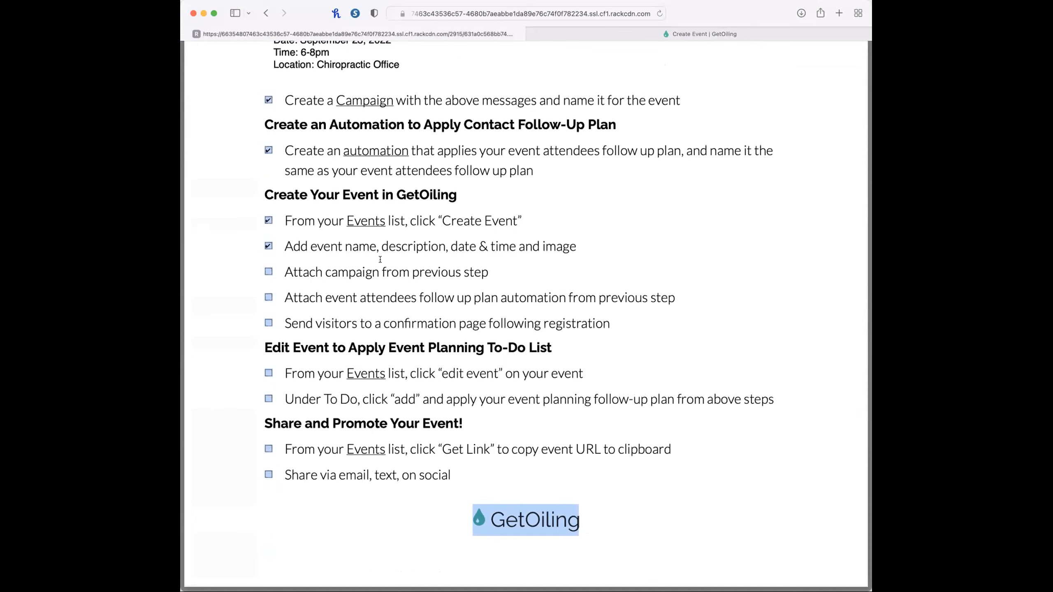
left_click(268, 272)
left_click(267, 297)
left_click(268, 324)
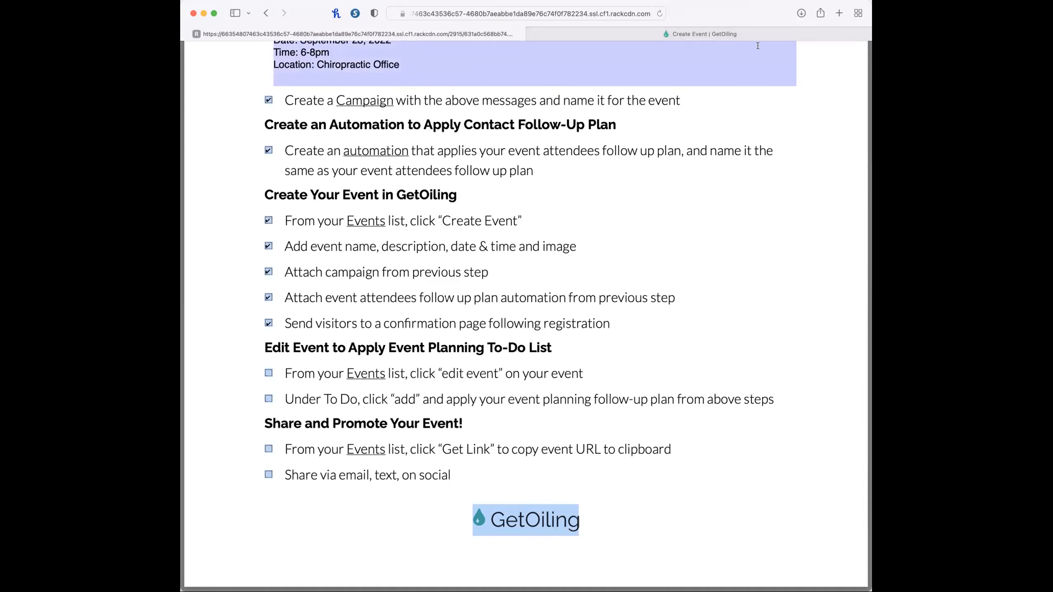
Return to the completed event form and create the event.
left_click(773, 32)
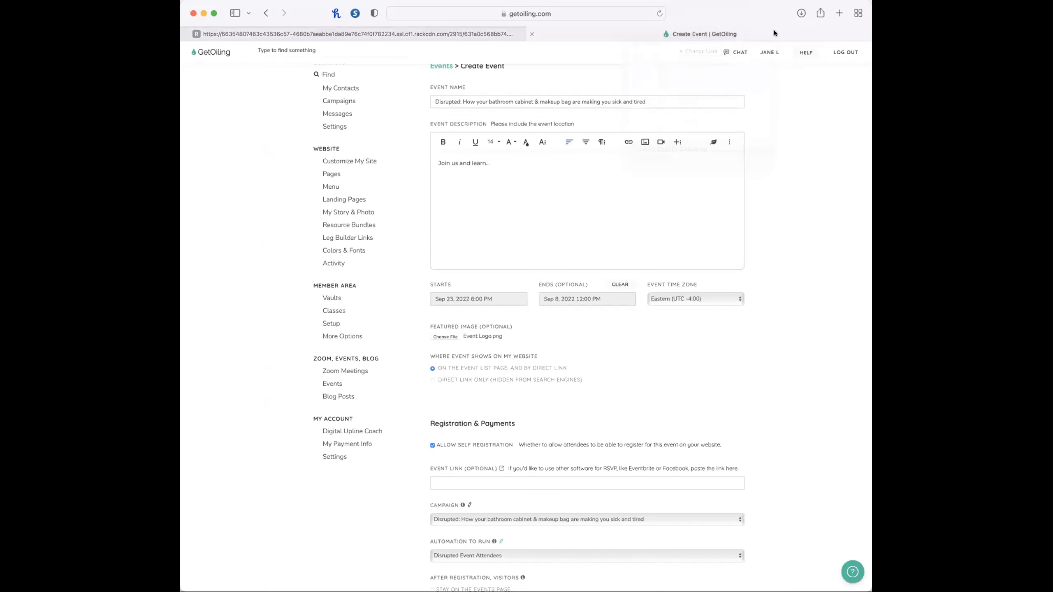
scroll(656, 510, "down", 7)
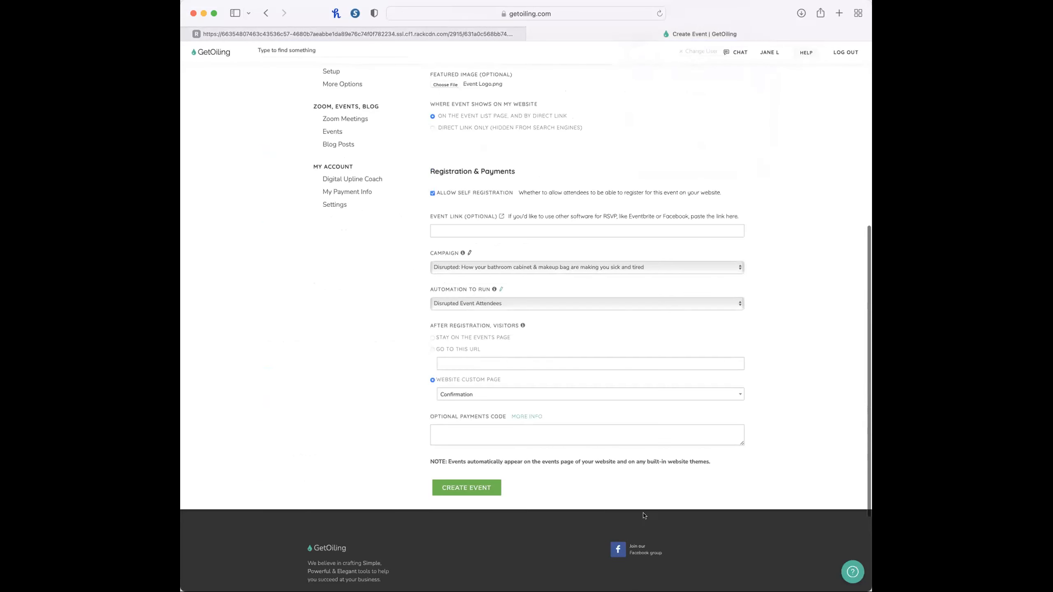
left_click(478, 487)
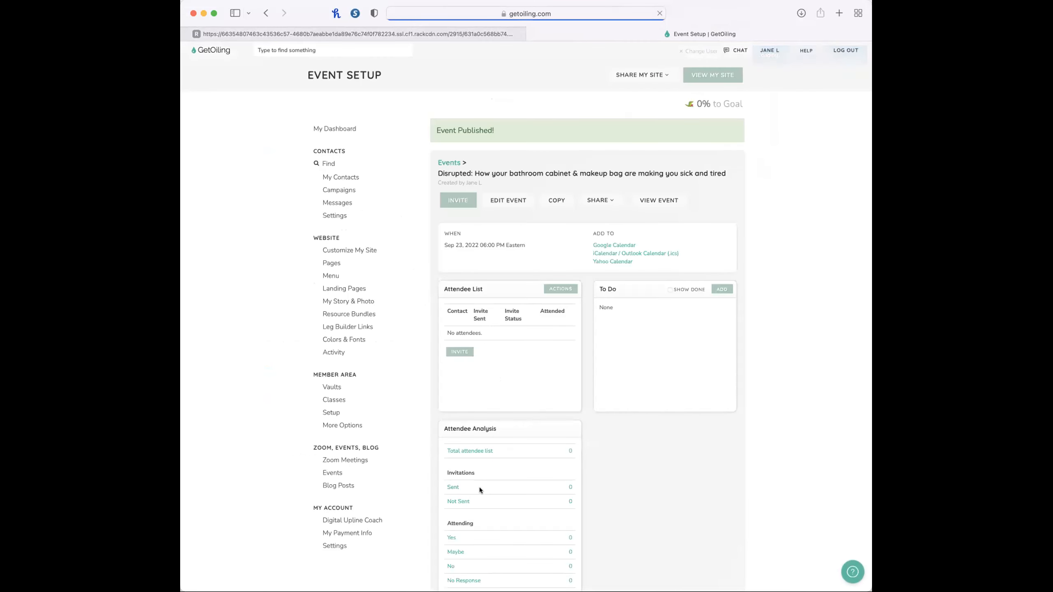
Mark both checklist items under "Edit Event to Apply Event Planning To-Do List" as done and return to the event setup.
left_click(436, 29)
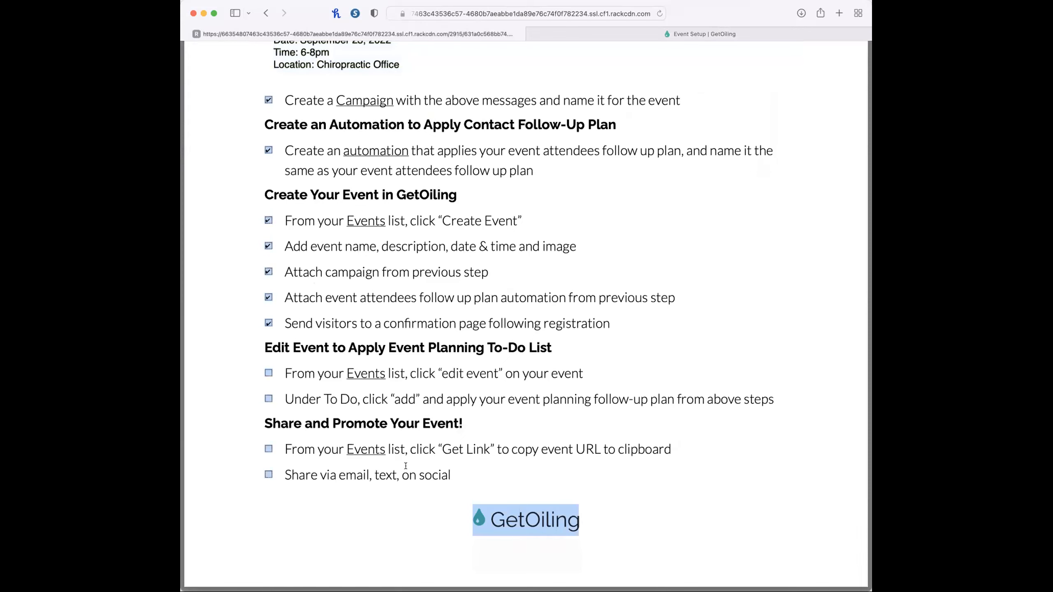
left_click(266, 373)
left_click(268, 398)
left_click(601, 30)
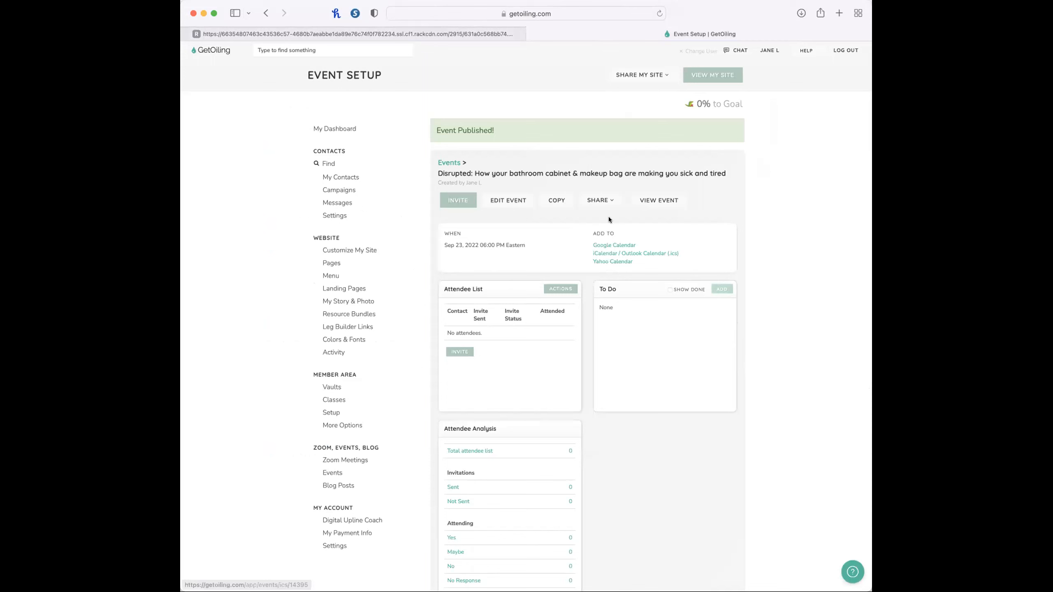
Open the Disrupted event from the events list and add the "Disrupted: How your bathroom cabinet & makeup bag" follow-up plan to its to-dos.
left_click(334, 473)
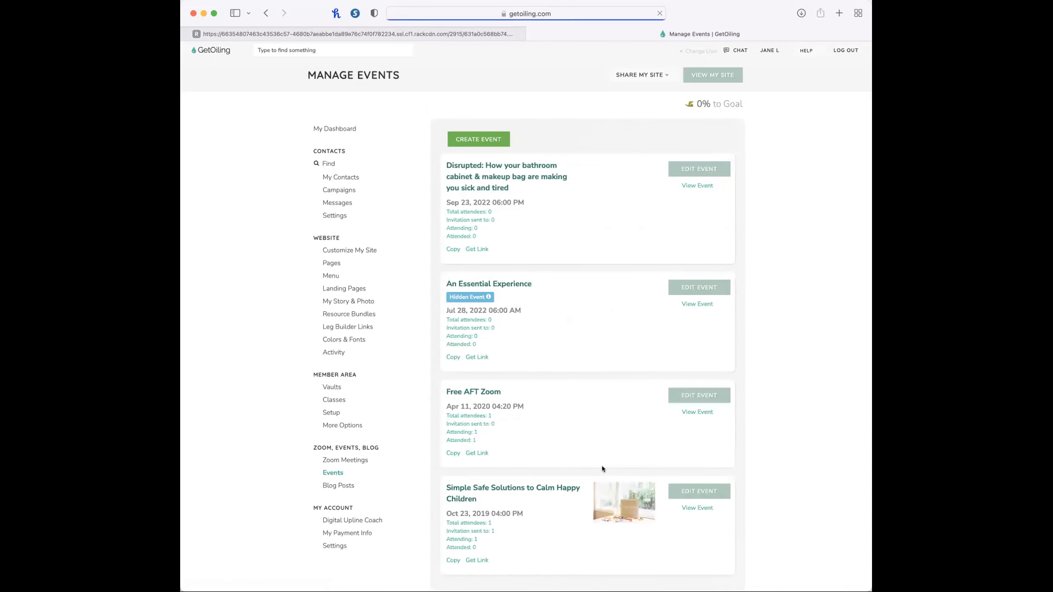
left_click(503, 174)
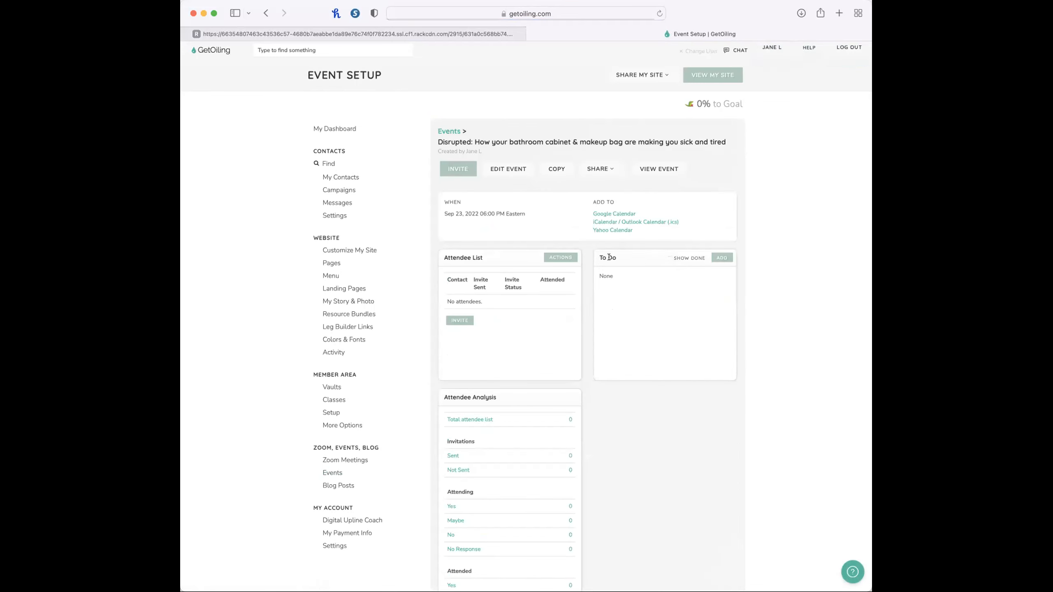
left_click(722, 257)
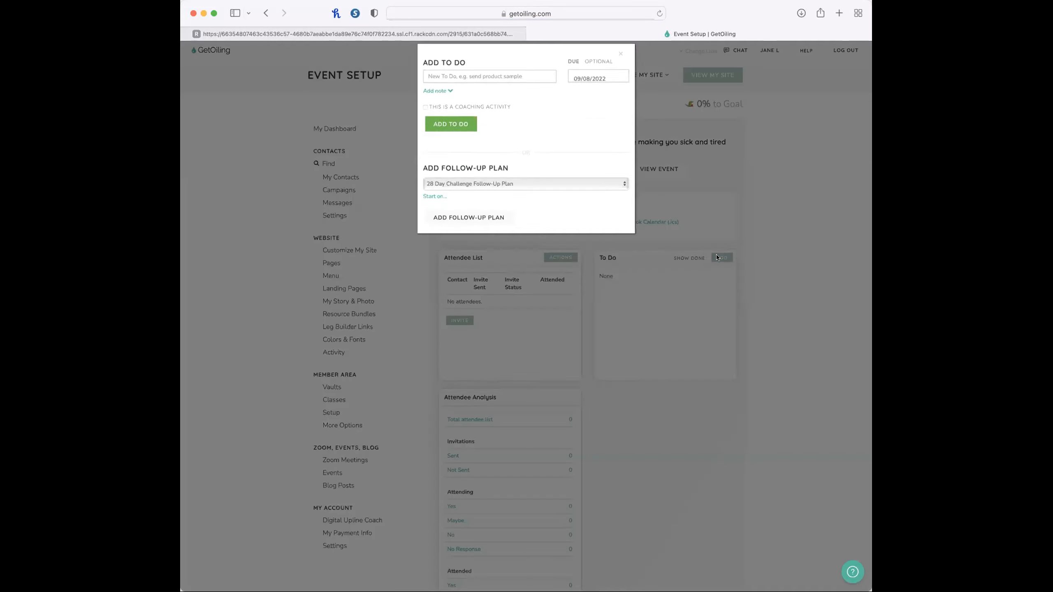
scroll(460, 198, "up", 5)
left_click(460, 199)
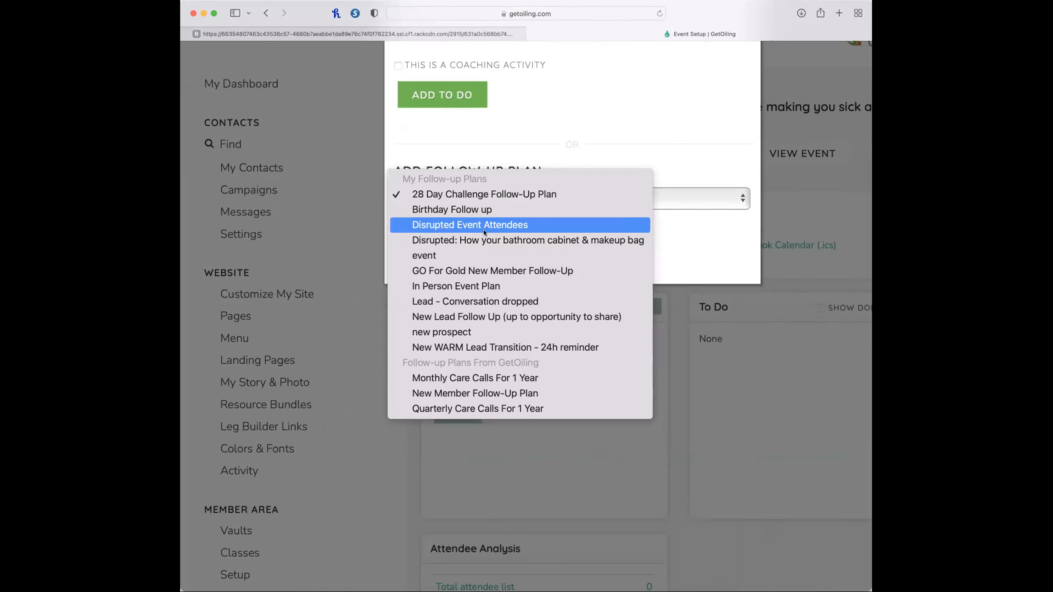
left_click(481, 241)
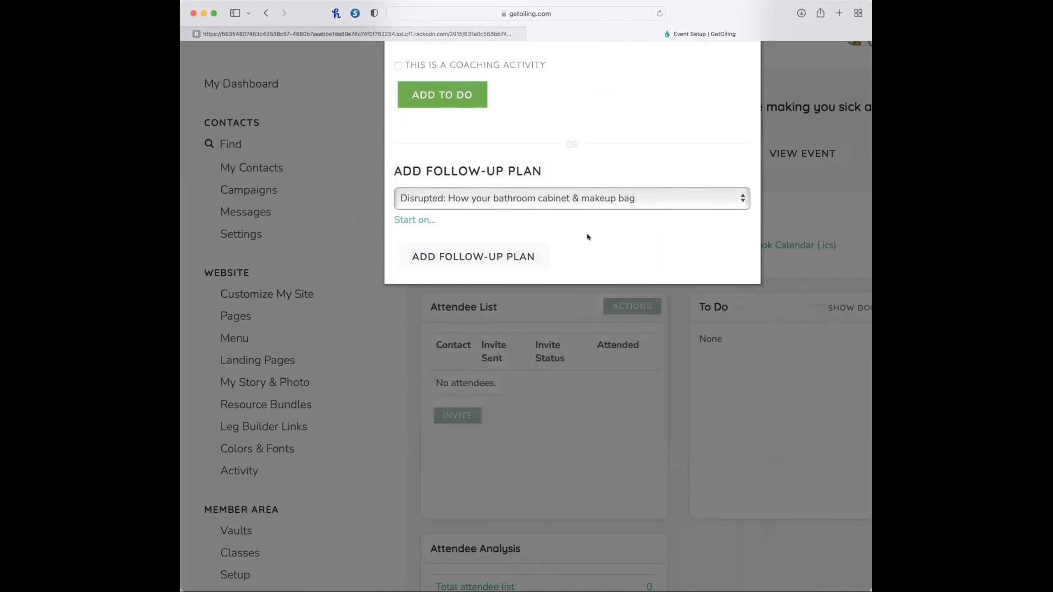
scroll(587, 235, "down", 5)
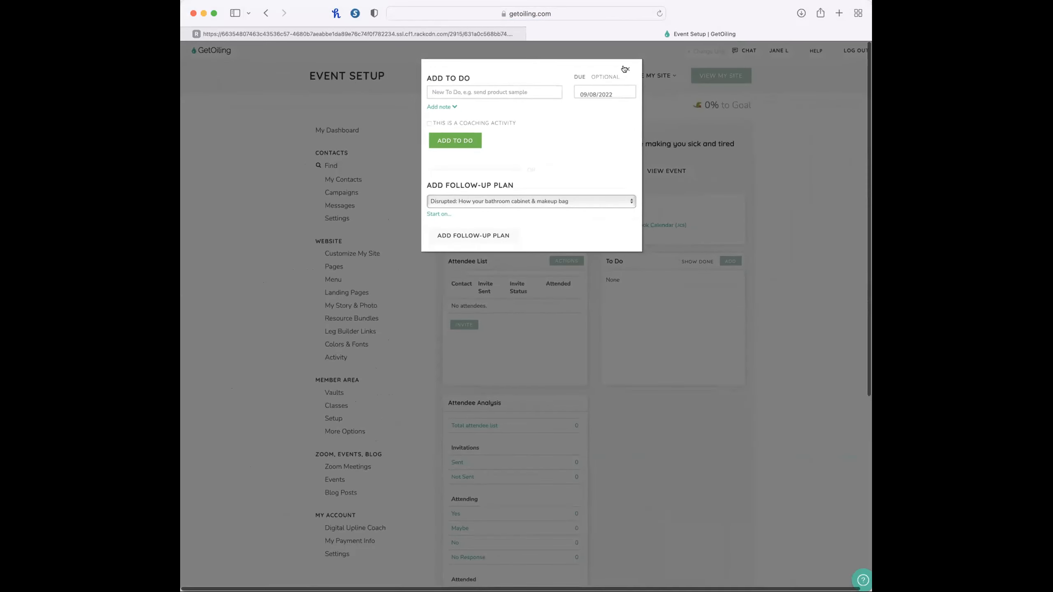
left_click(461, 235)
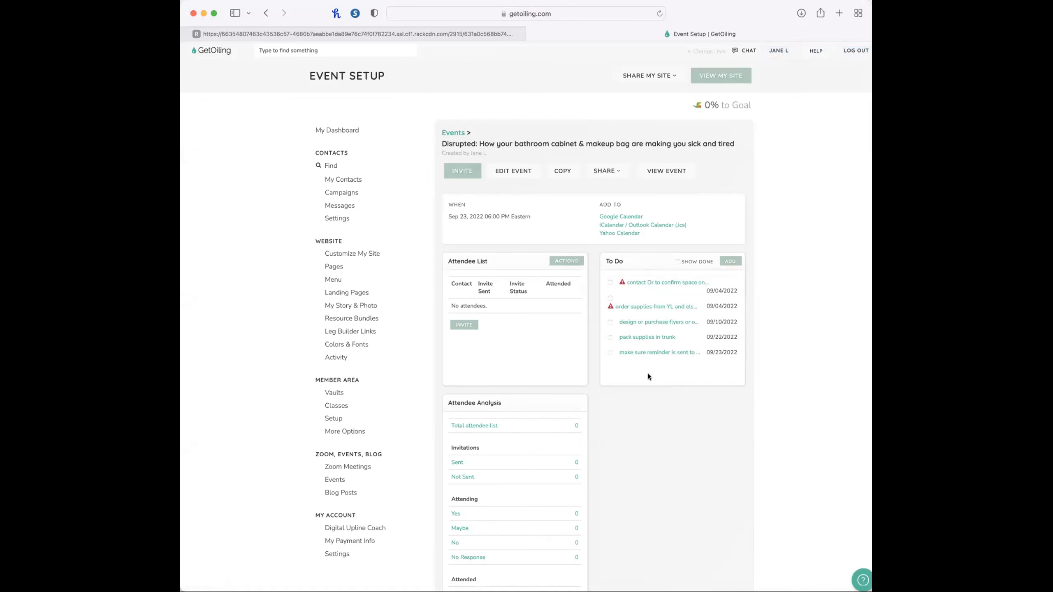
Mark both checklist items under "Share and Promote Your Event!" as done and return to the event setup.
left_click(308, 34)
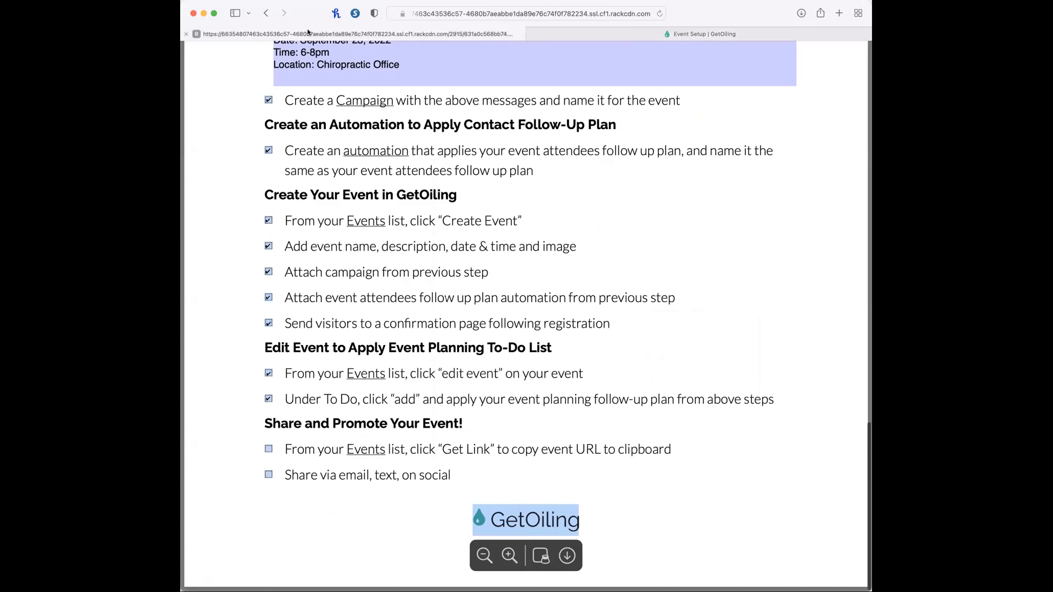
left_click(268, 449)
left_click(269, 475)
left_click(704, 34)
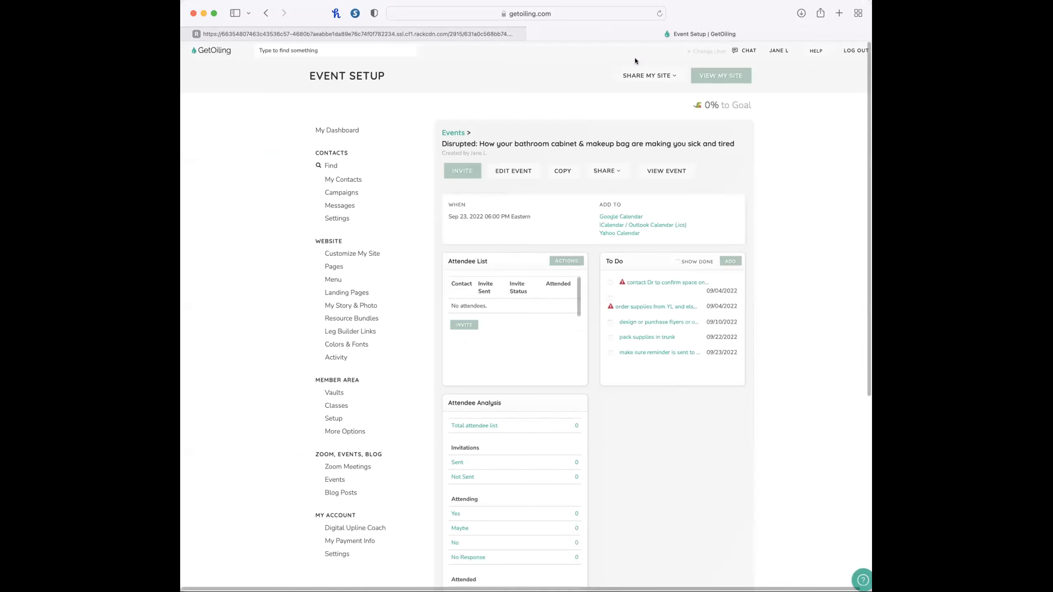
Check the event's sharing options and copy the Disrupted event's link from the events list.
left_click(607, 171)
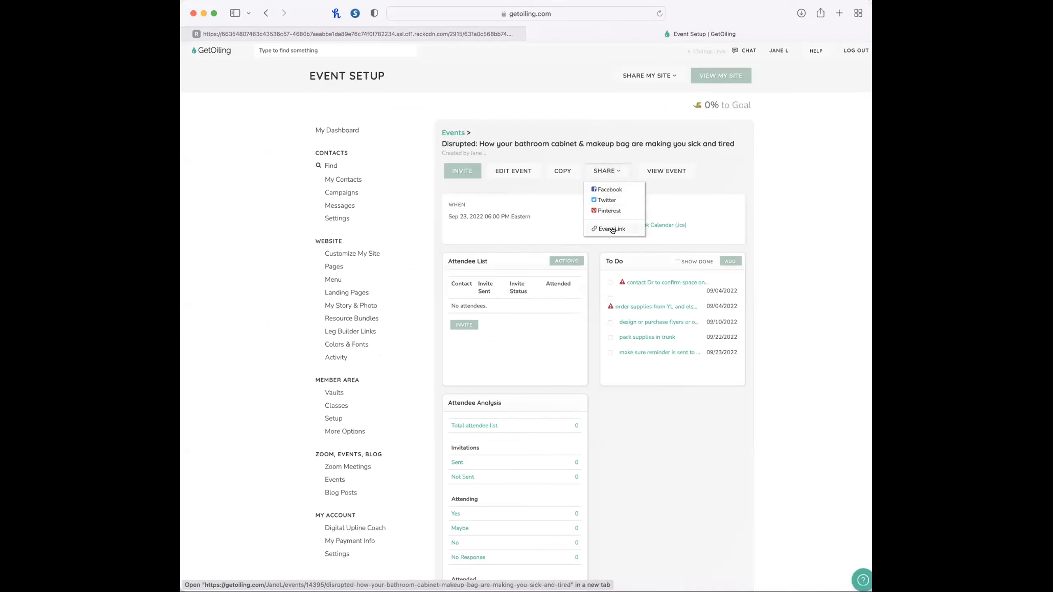
left_click(339, 480)
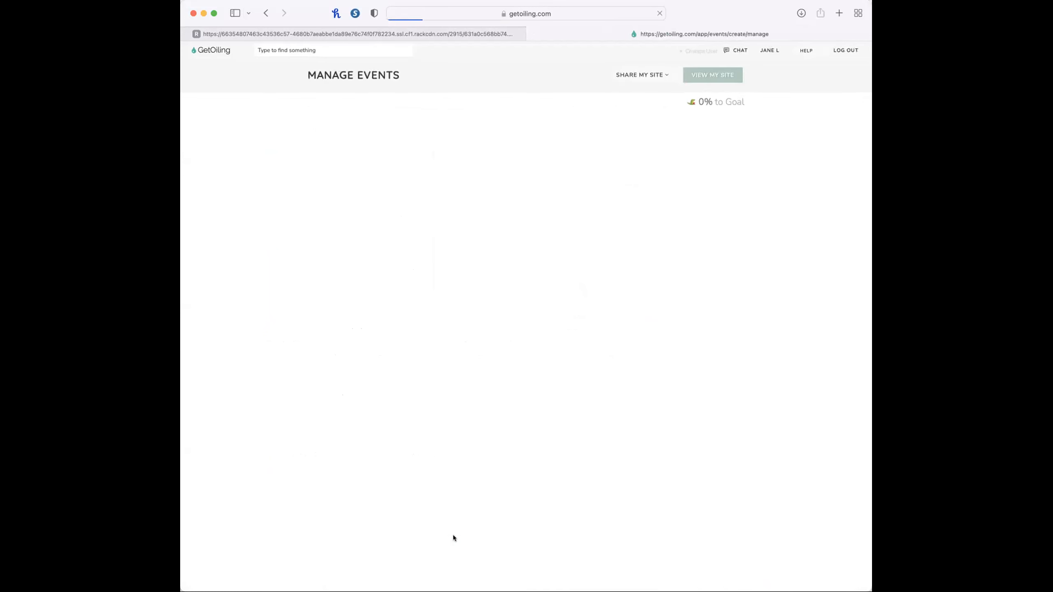
left_click(476, 249)
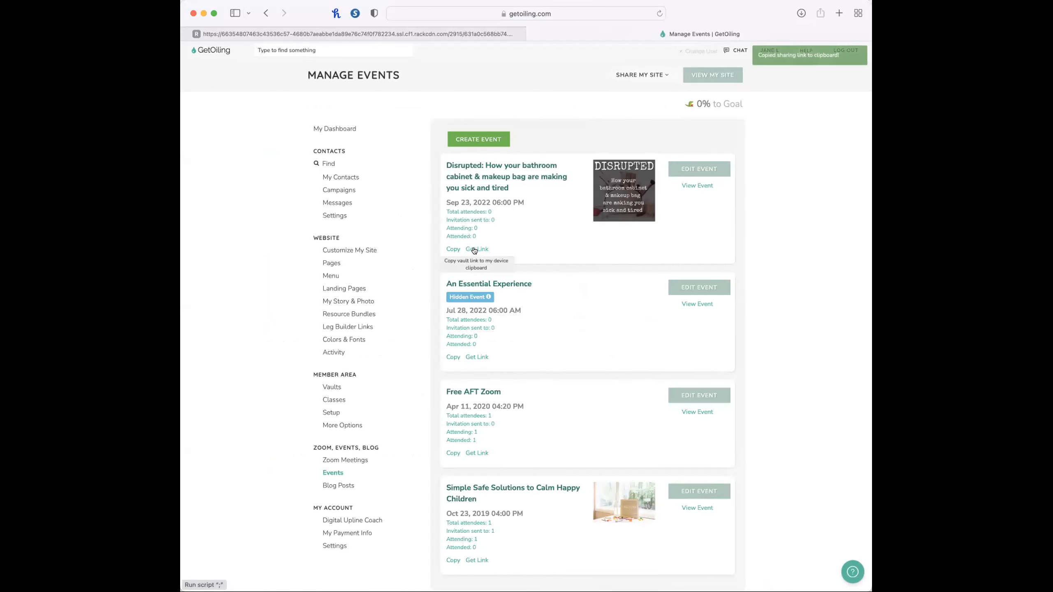
View the Disrupted event's public page and look over its content.
left_click(701, 185)
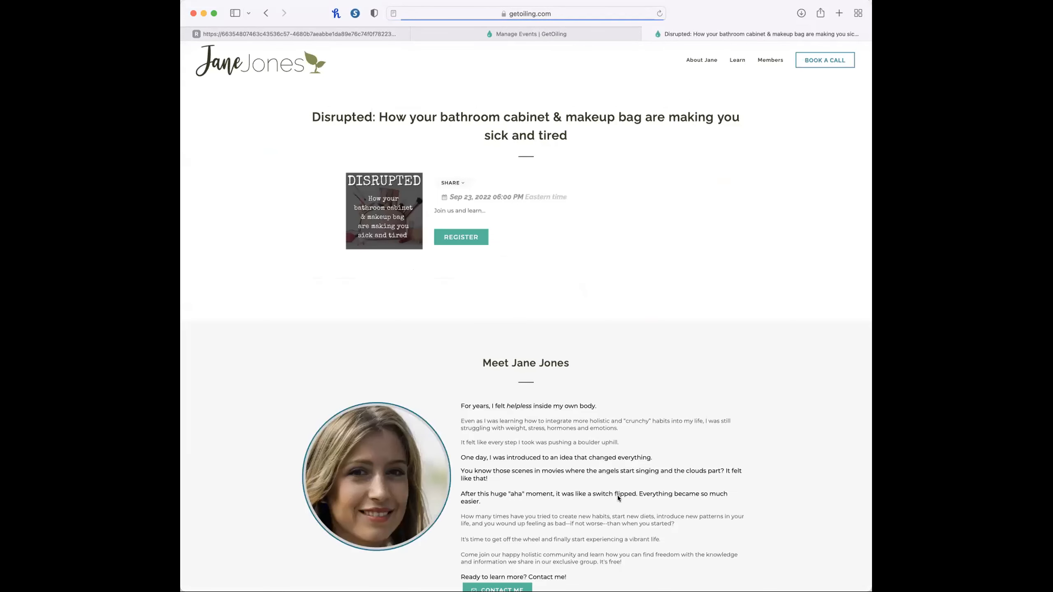
scroll(618, 497, "down", 3)
scroll(653, 384, "up", 4)
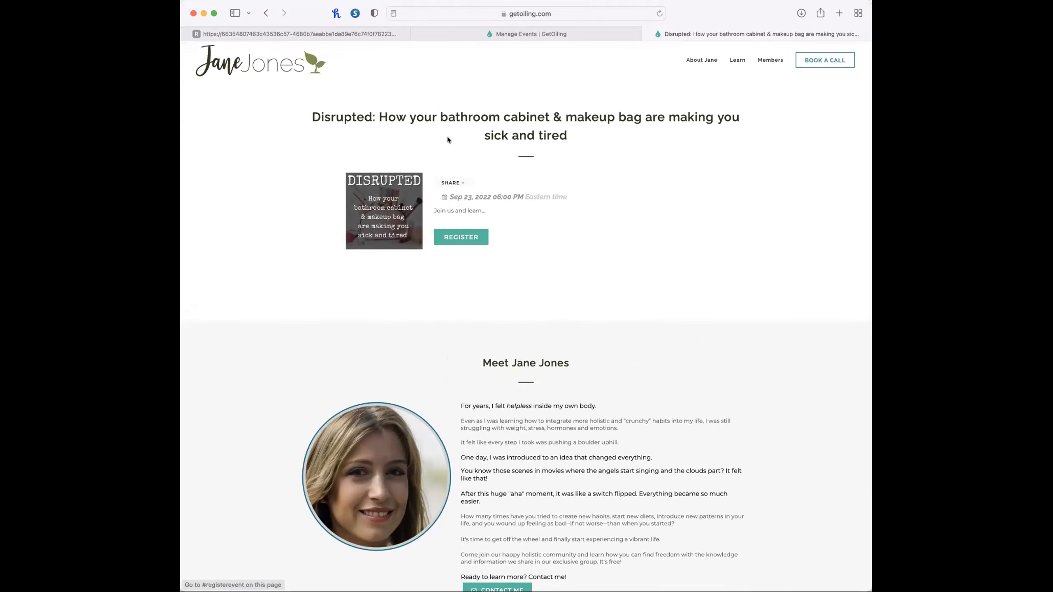
Shorten the public page's address so that it ends in "events" and load the website's upcoming events page.
left_click(601, 12)
left_click(598, 13)
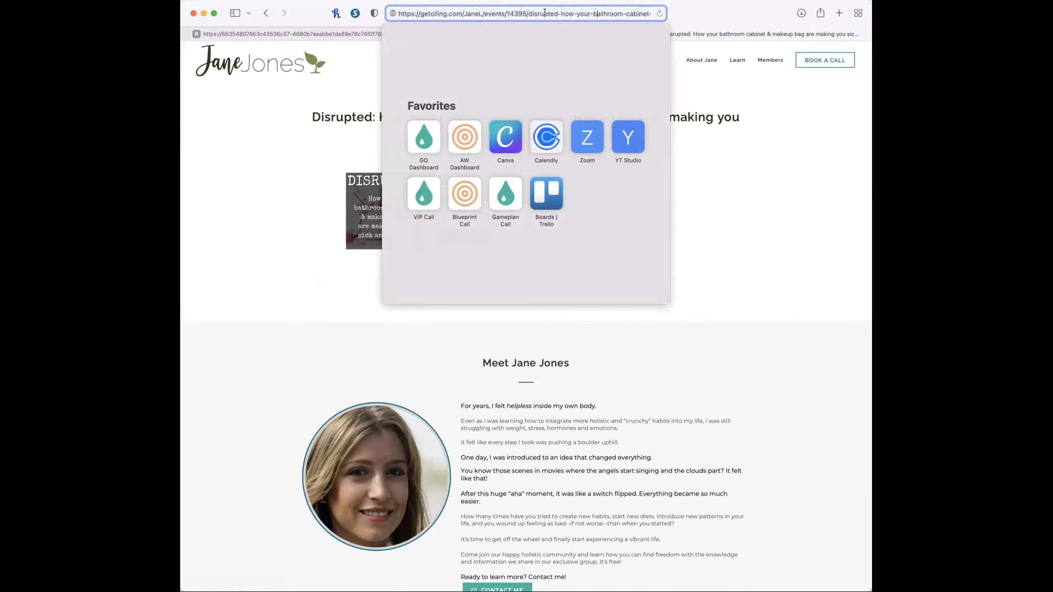
left_click_drag(502, 12, 730, 27)
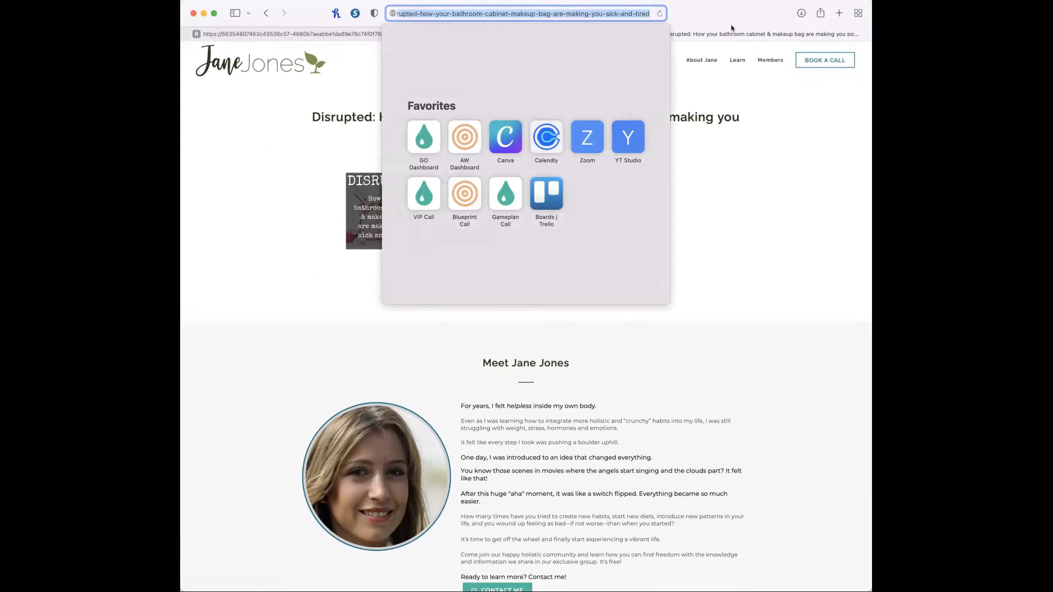
key("BackSpace")
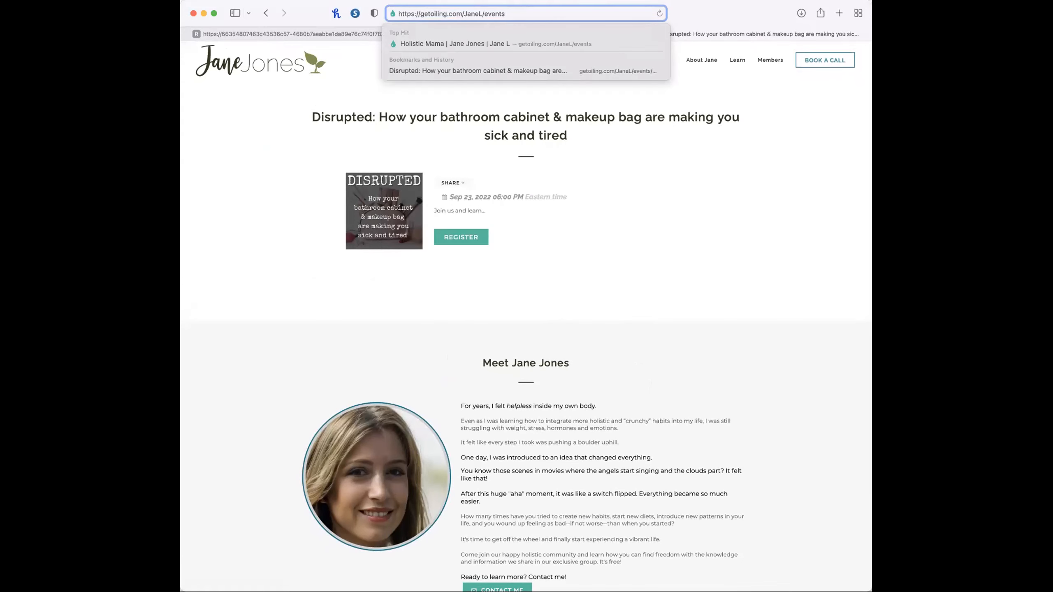
key("Return")
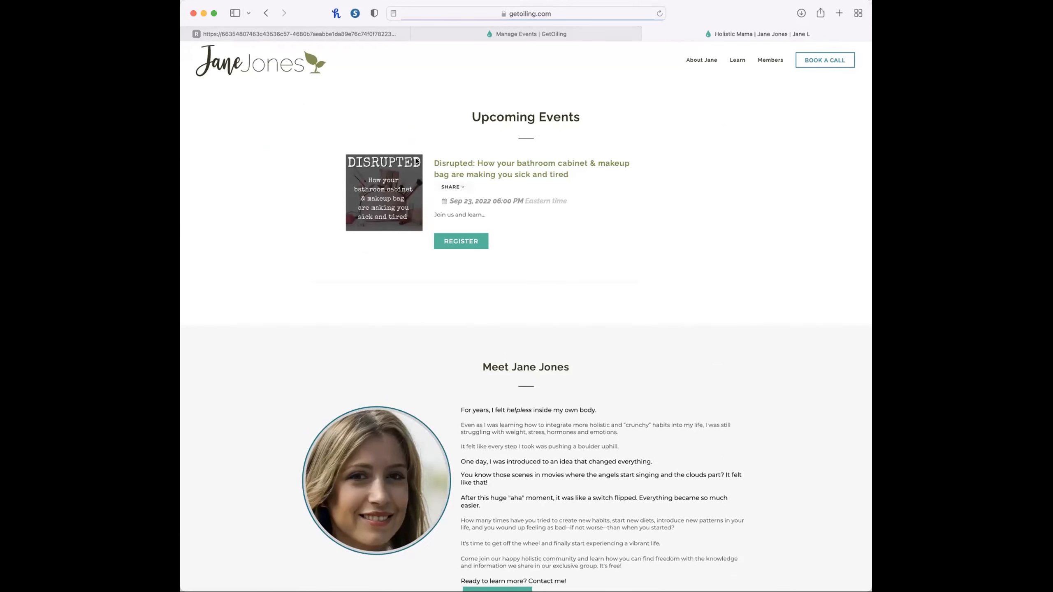
Open the Disrupted event from the upcoming events and view its registration form, closing it without registering.
left_click(506, 166)
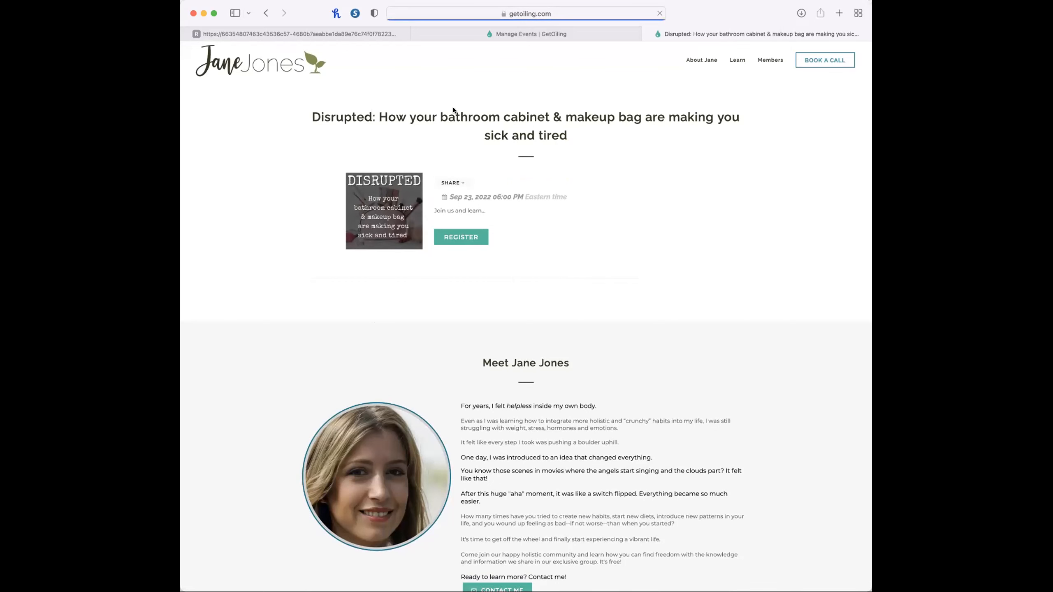
left_click(465, 237)
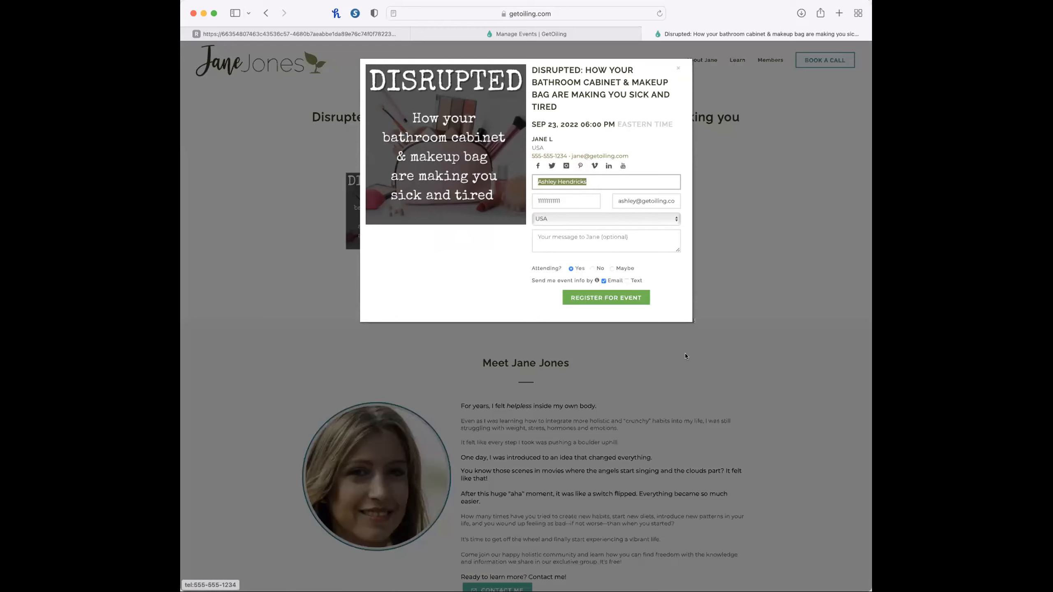
left_click(789, 232)
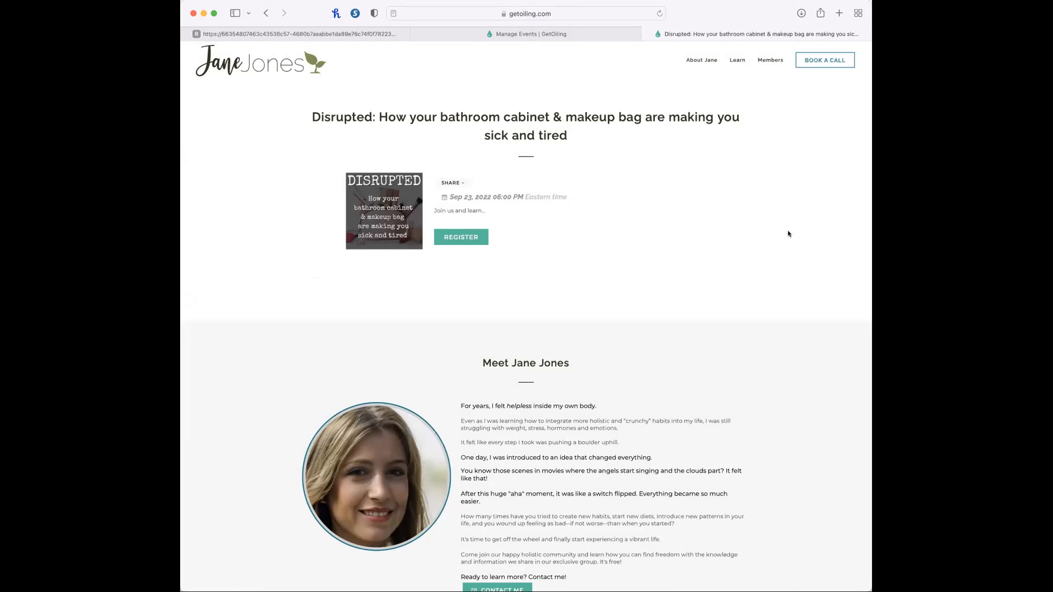
Open the Disrupted event from the dashboard's events with to-dos and view the details of its task to confirm space.
left_click(454, 34)
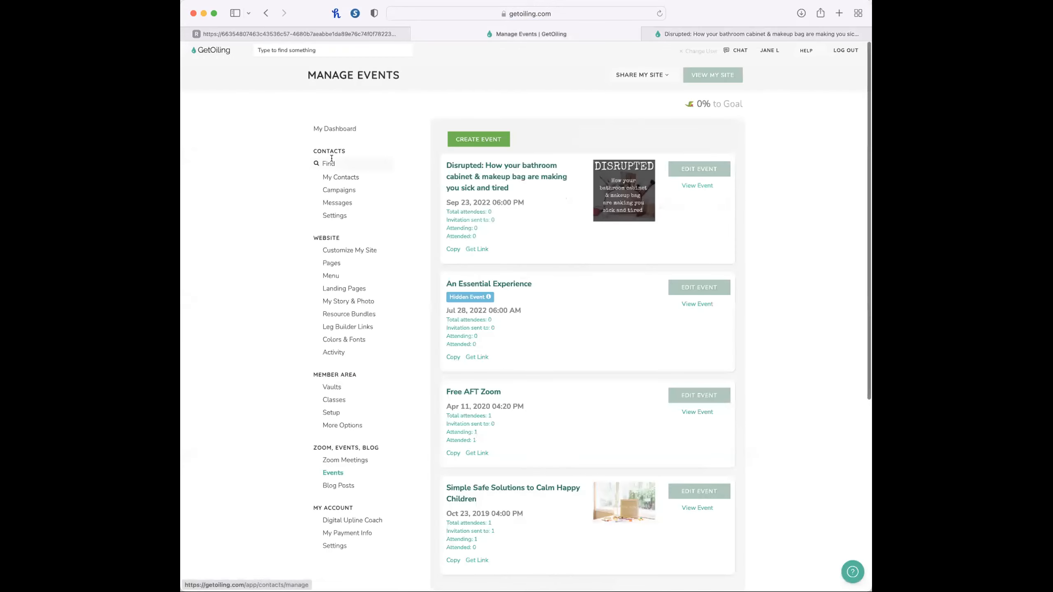
left_click(331, 129)
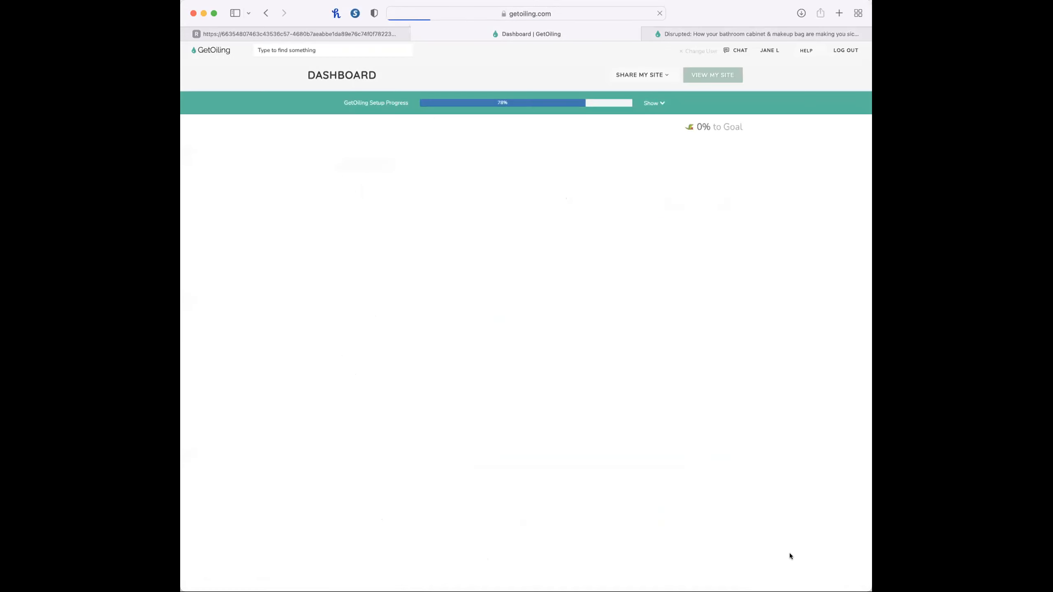
scroll(789, 553, "down", 5)
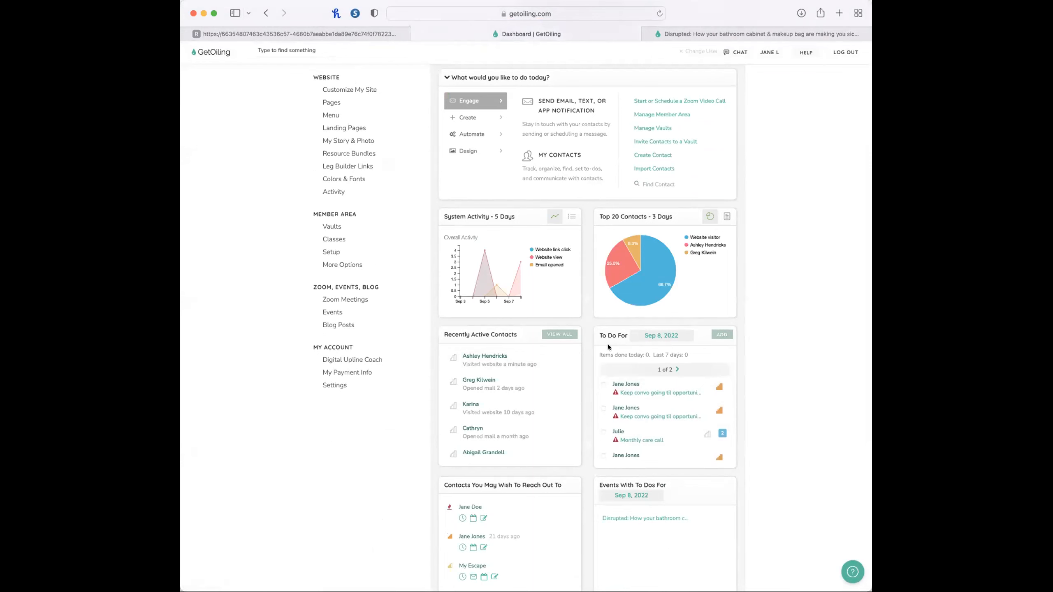
scroll(606, 344, "down", 5)
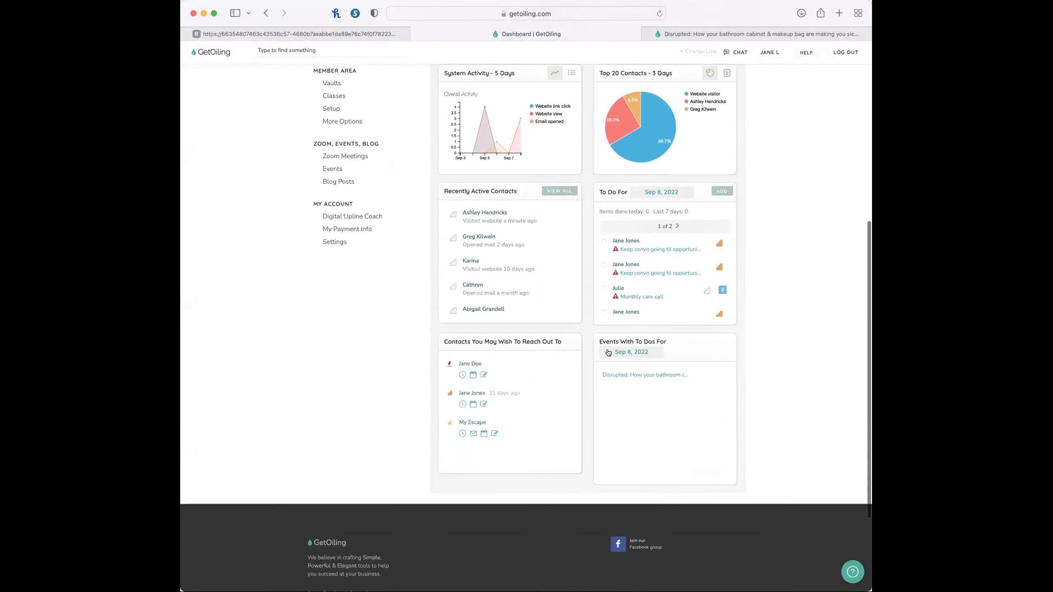
left_click(637, 372)
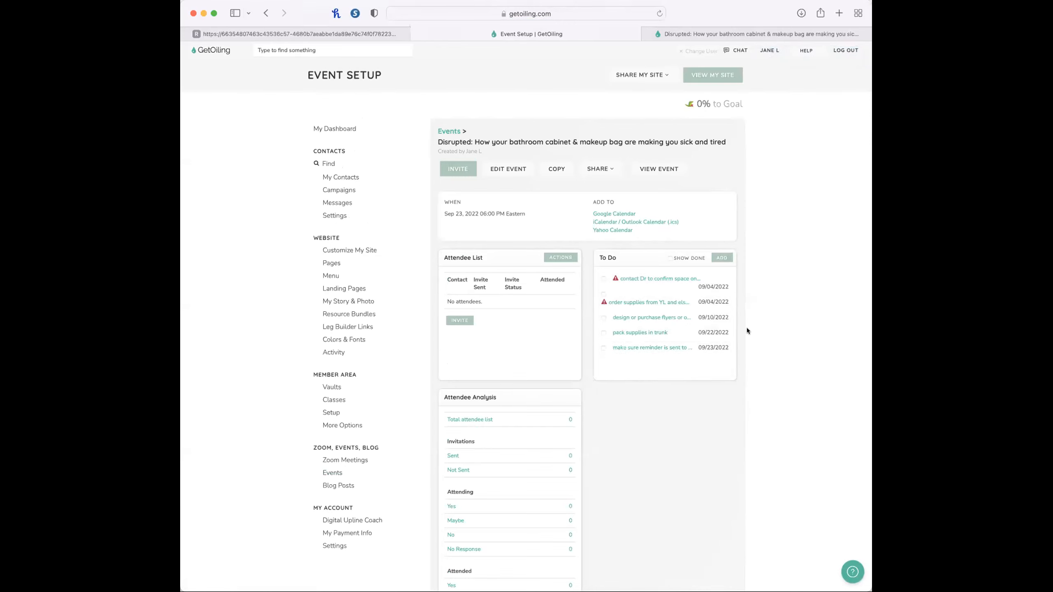
left_click(638, 278)
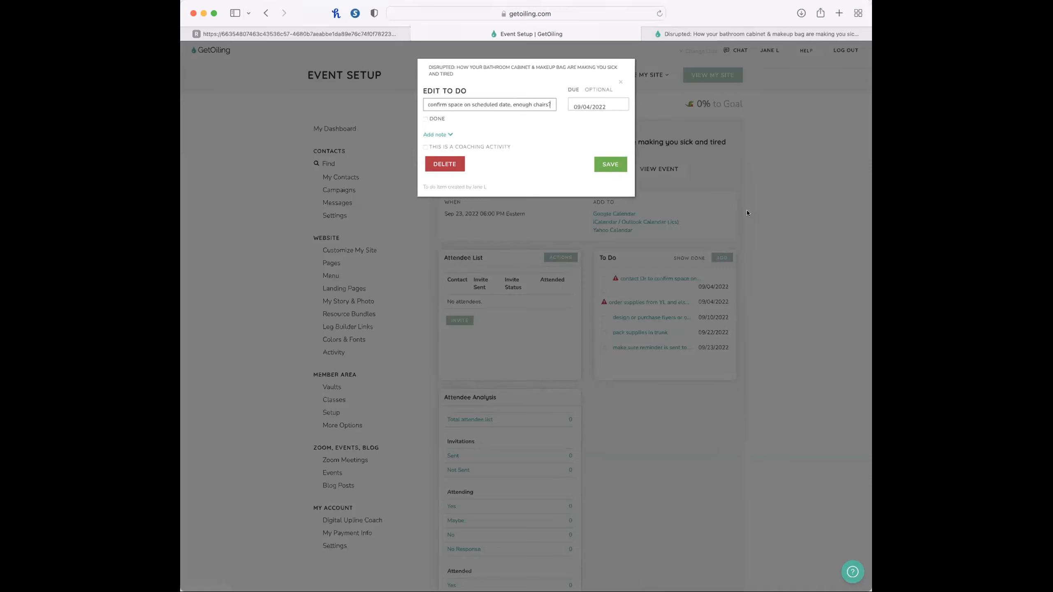
left_click(824, 217)
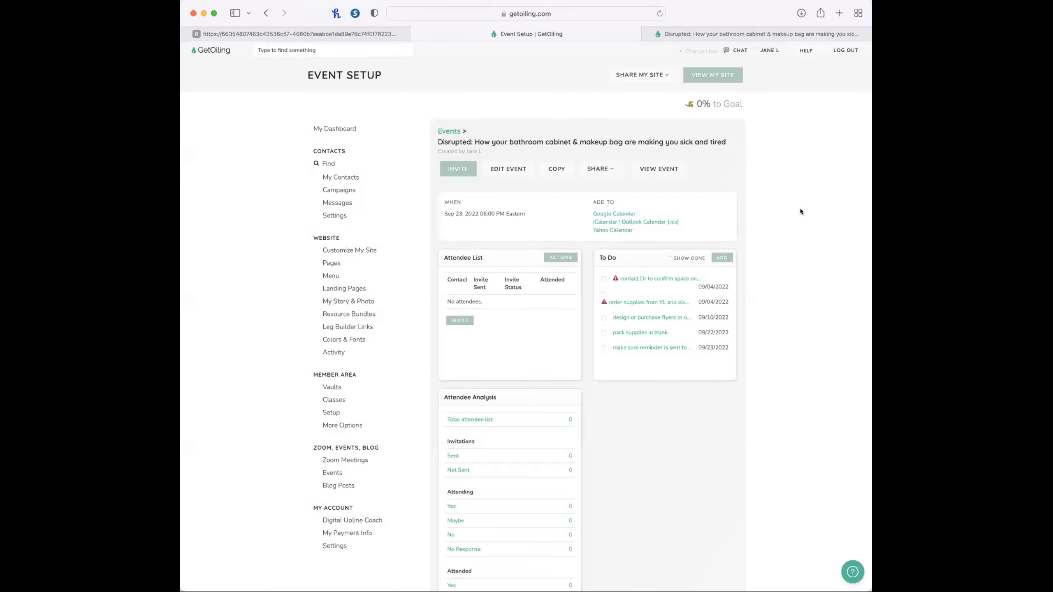
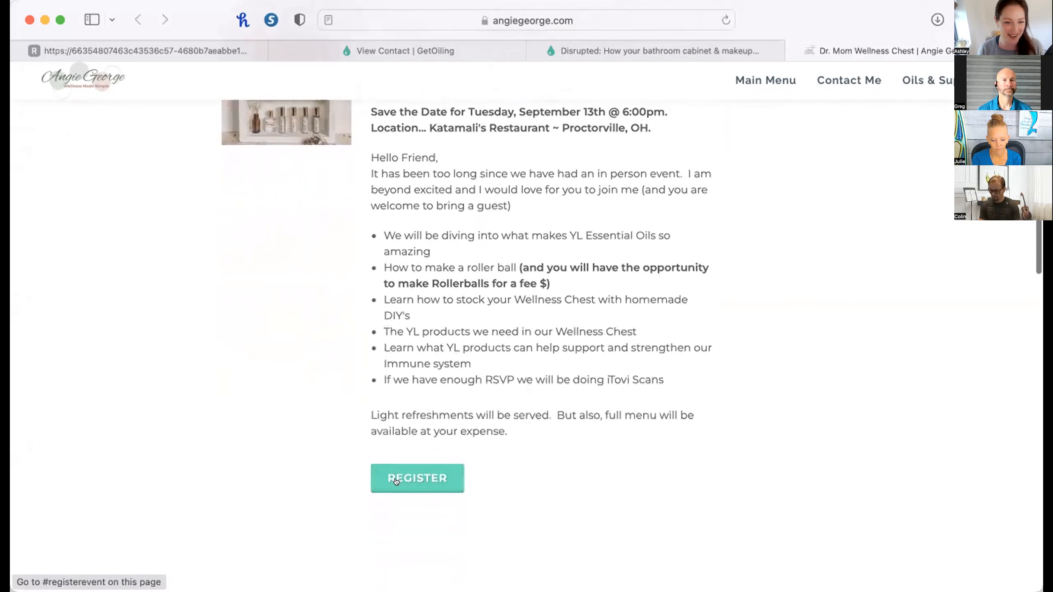
View the Dr. Mom Wellness Chest registration form, close it without registering, and return to the checklist's section on sharing the event.
left_click(462, 474)
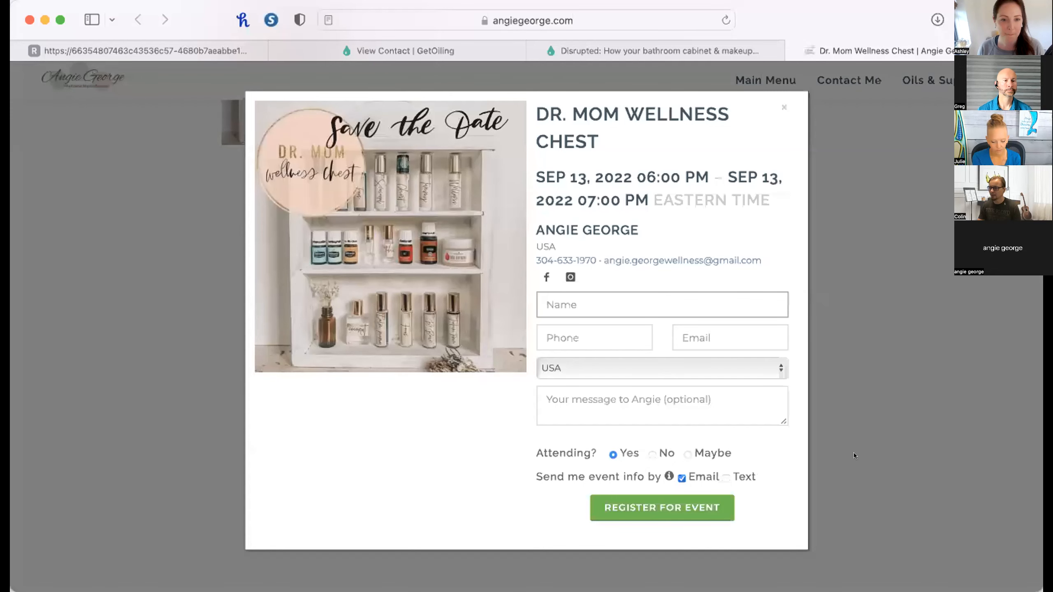
left_click(854, 452)
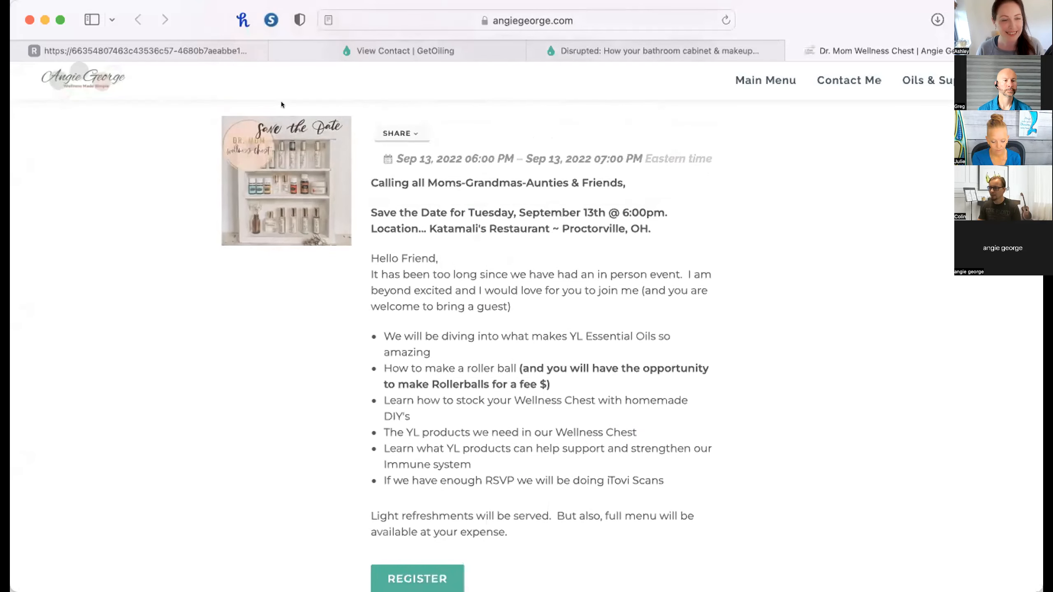
left_click(220, 51)
double_click(709, 376)
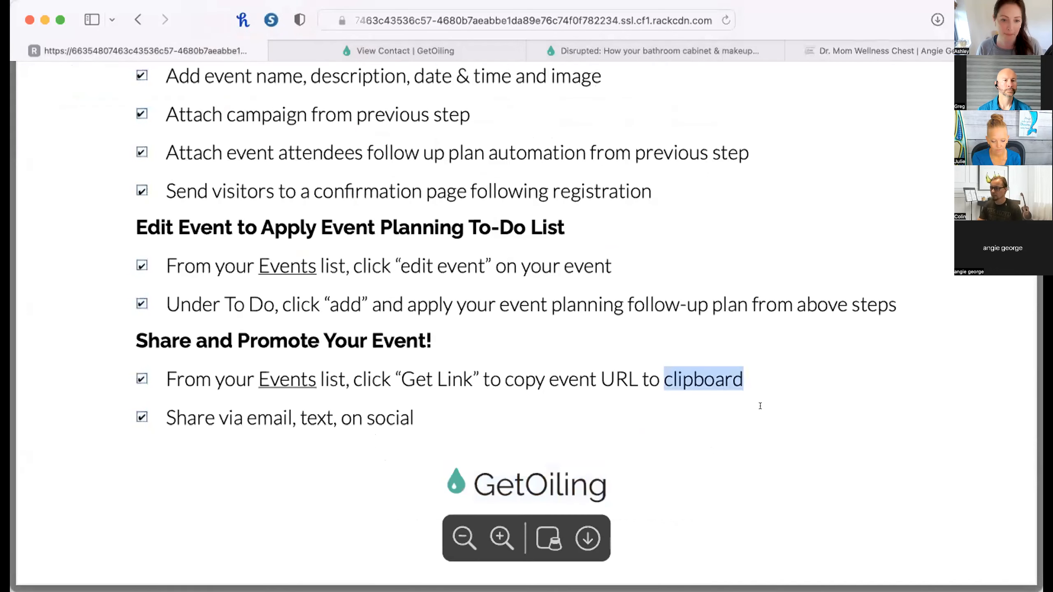
Close the View Contact page, abandoning its unsent message, and the Disrupted event page, and show the start of the In-Person Events Checklist.
left_click(401, 51)
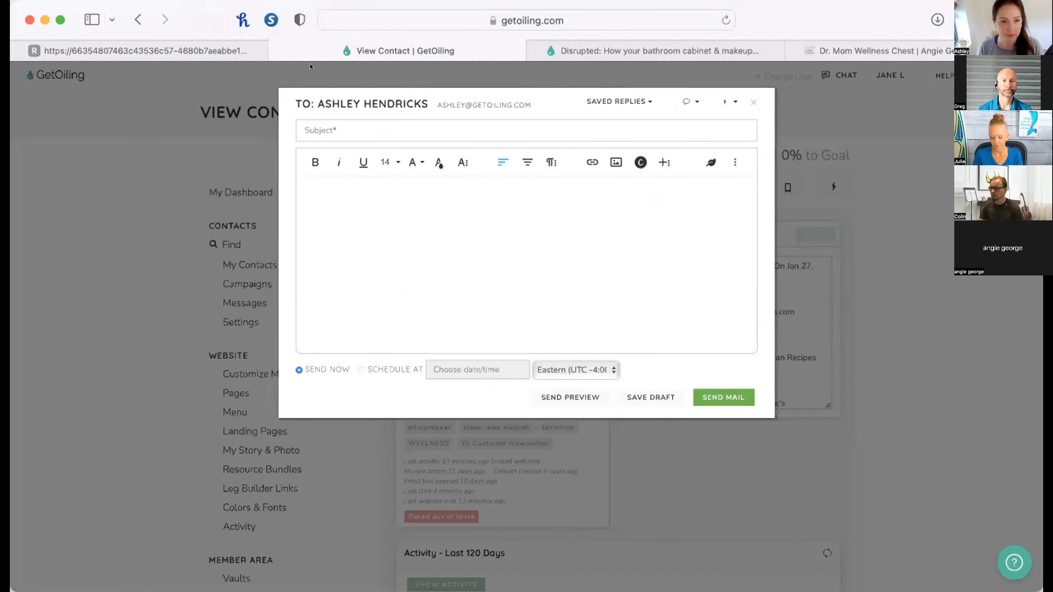
left_click(275, 48)
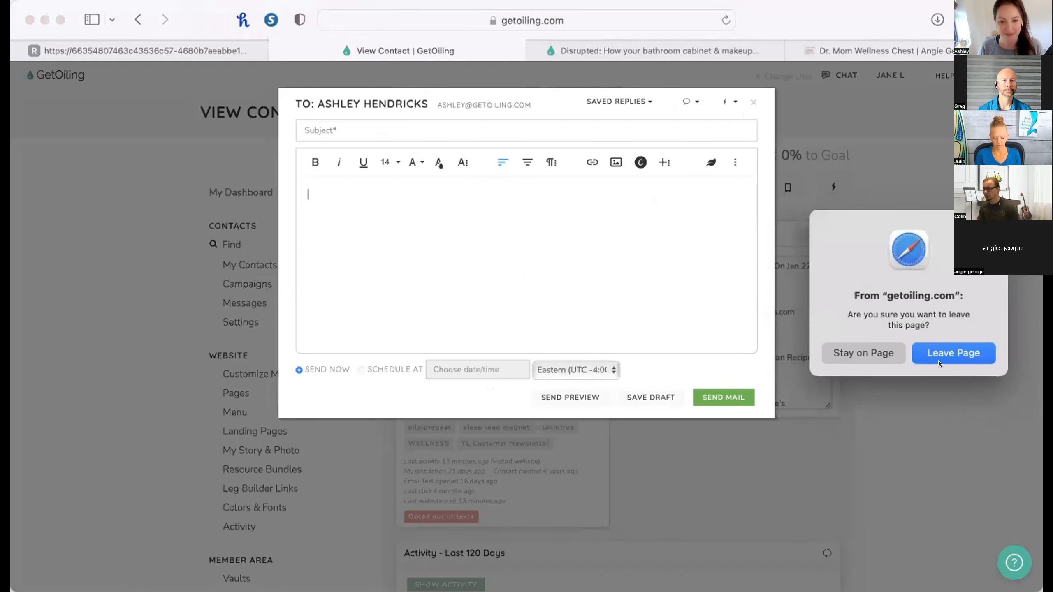
left_click(937, 360)
left_click(272, 42)
left_click(364, 49)
scroll(455, 265, "up", 15)
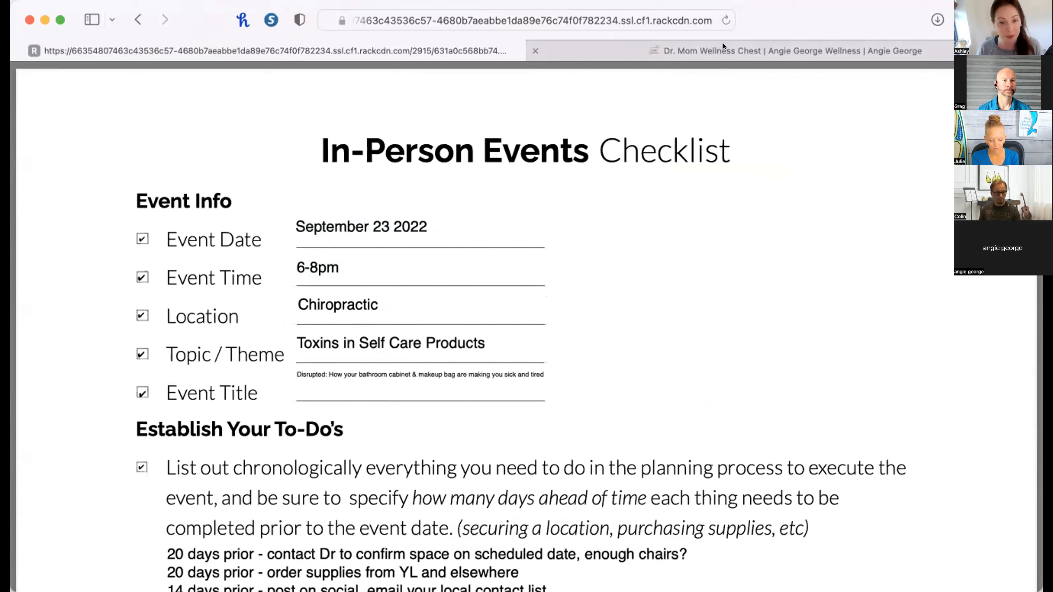
Load the GetOiling dashboard in a new browser tab and open the list of events.
key("super+t")
left_click(174, 335)
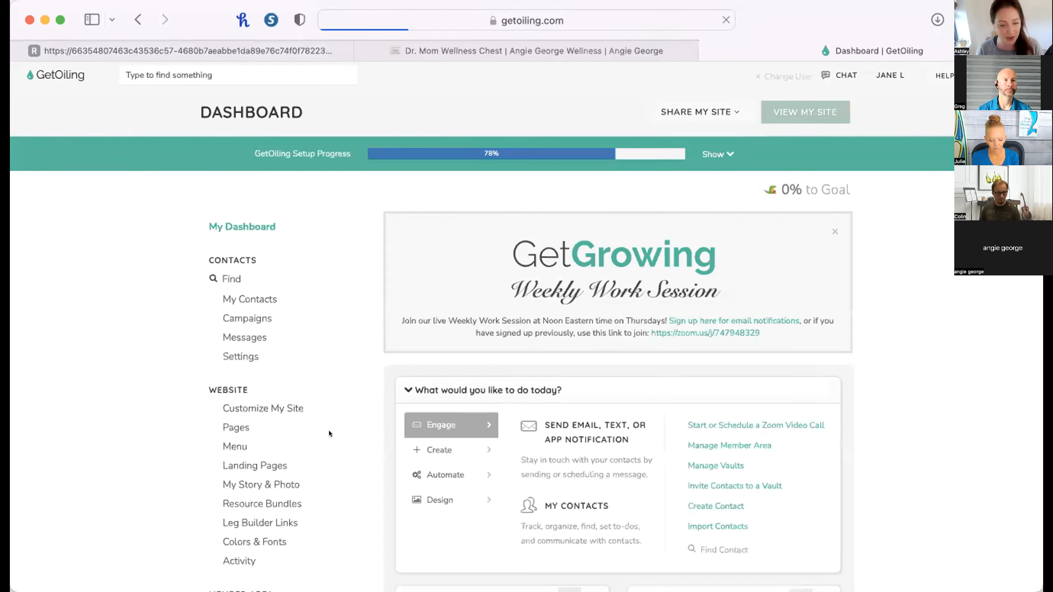
scroll(329, 431, "down", 5)
scroll(329, 430, "down", 5)
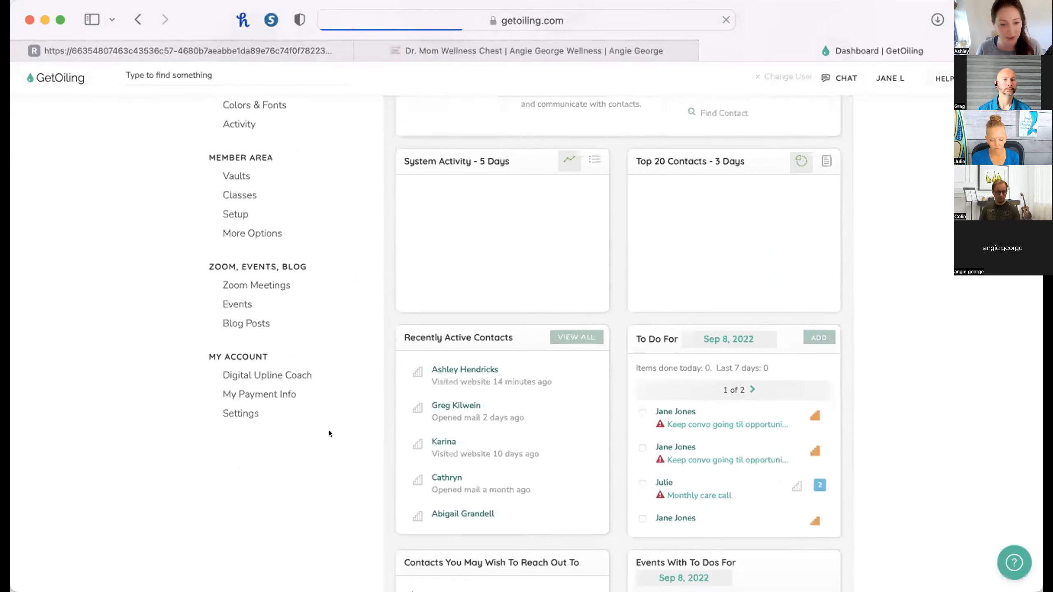
scroll(255, 258, "up", 2)
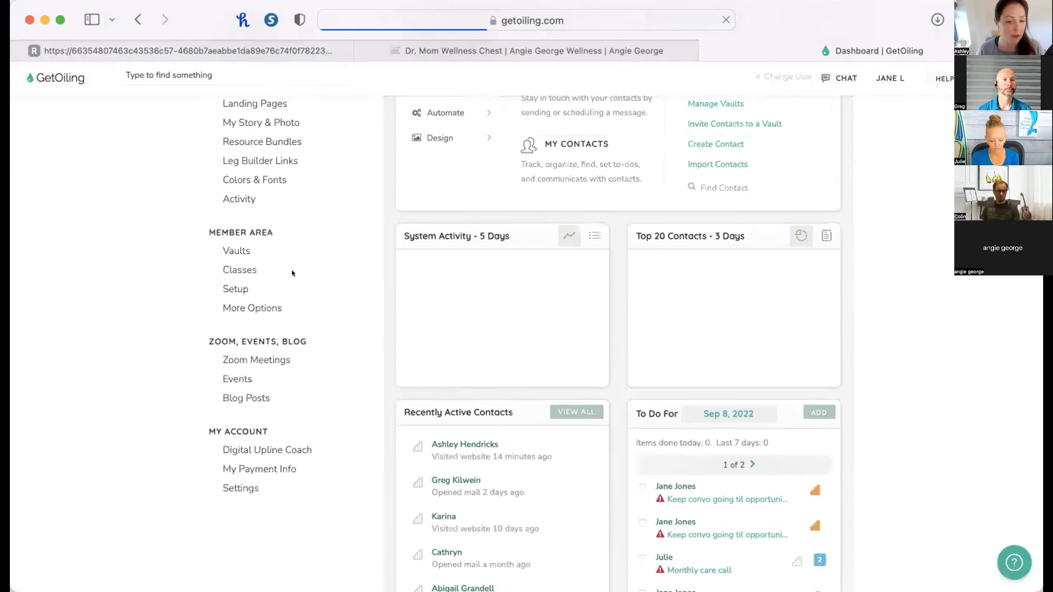
left_click(236, 380)
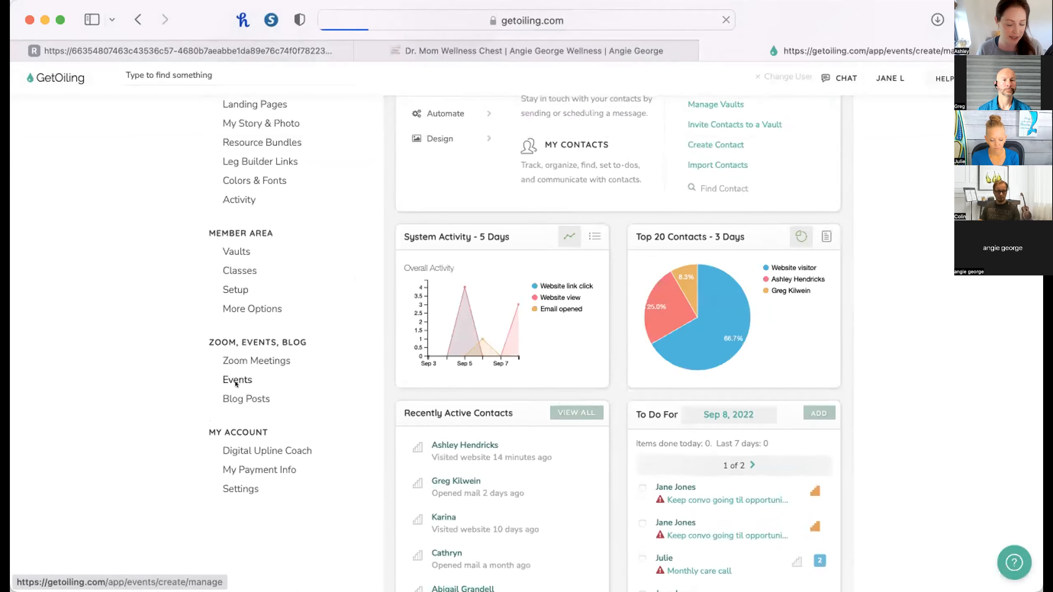
Open the past event Simple Safe Solutions to Calm Happy Children and view its Attendee Analysis.
scroll(620, 478, "down", 8)
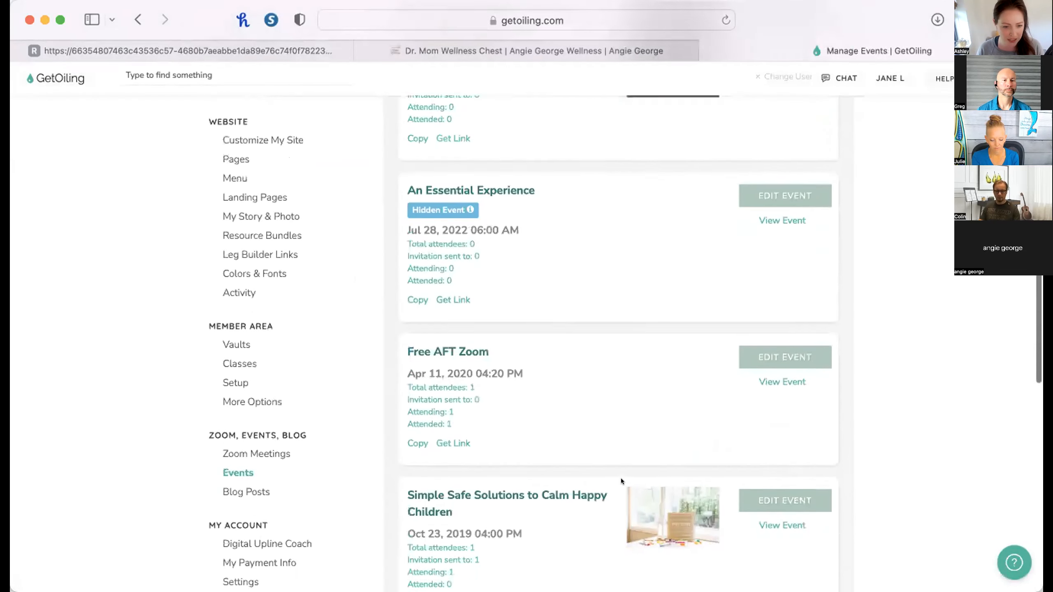
scroll(584, 455, "down", 5)
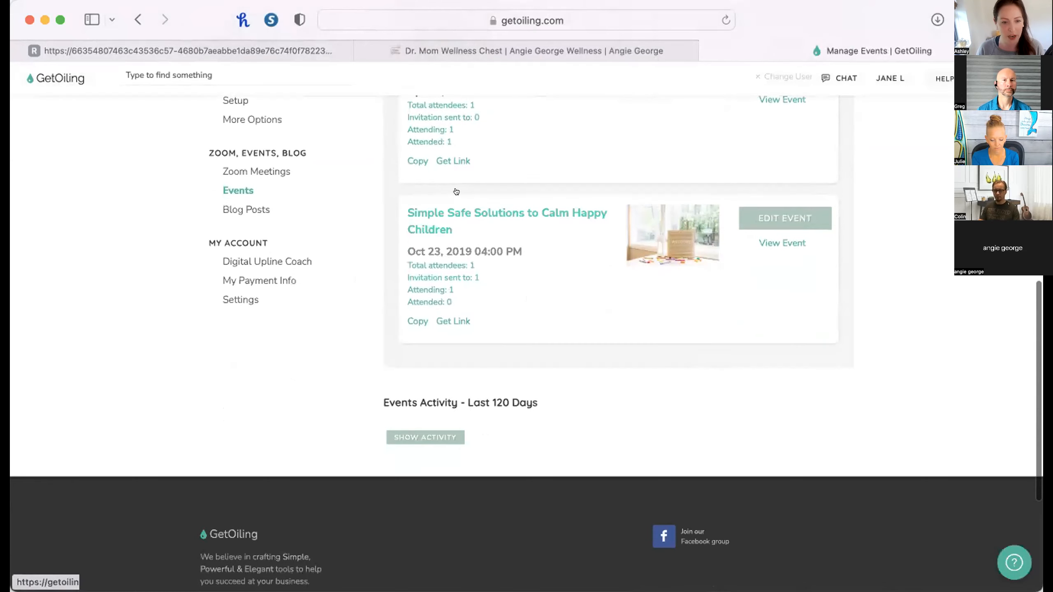
left_click(445, 213)
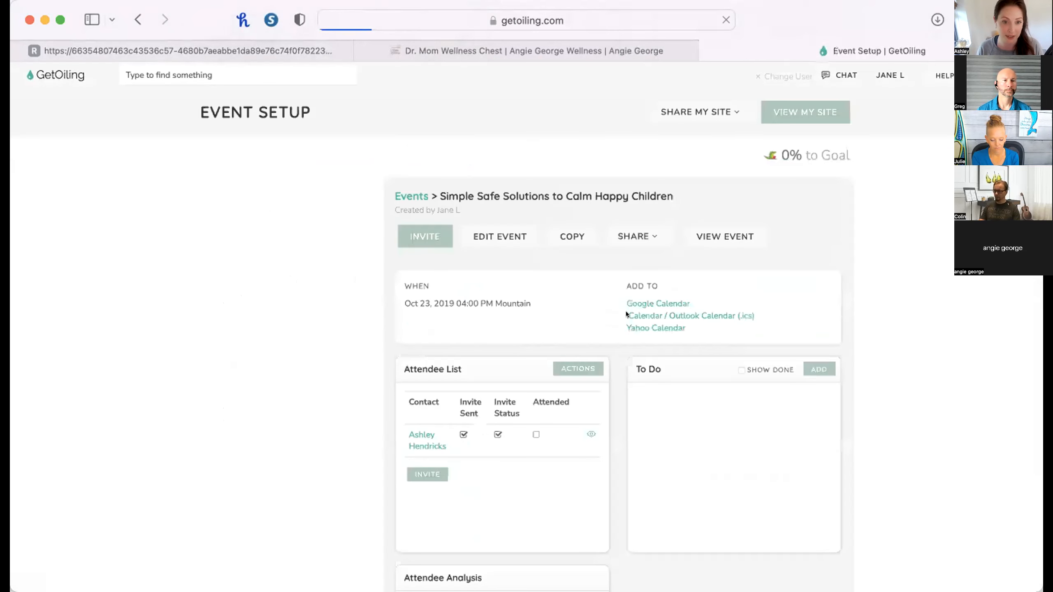
scroll(626, 422, "down", 4)
scroll(626, 422, "down", 5)
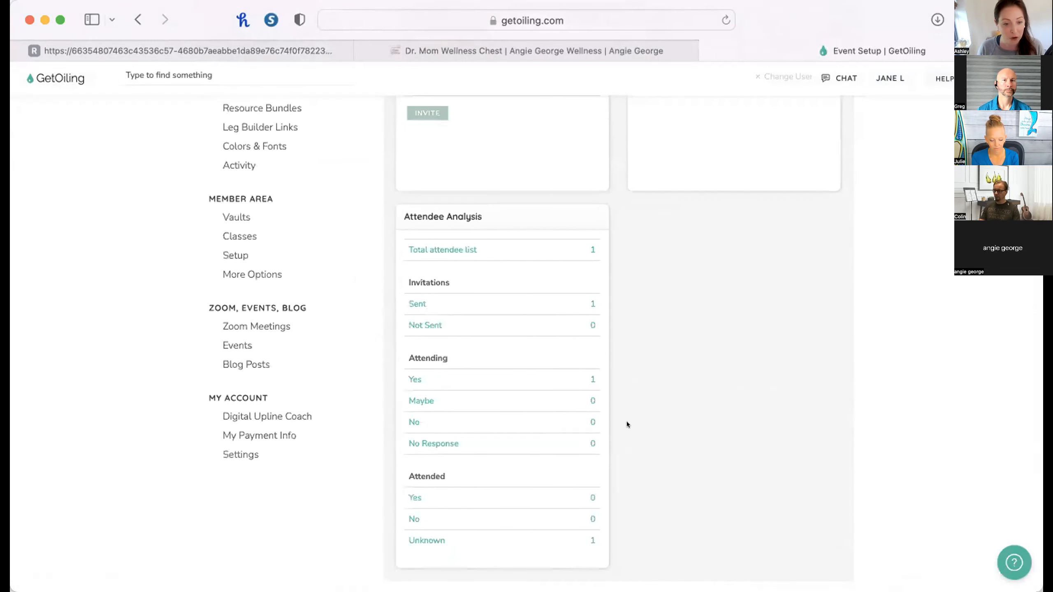
List the contacts marked Yes under Attending and view the prefilled email addressed to them, closing it without sending.
left_click(588, 375)
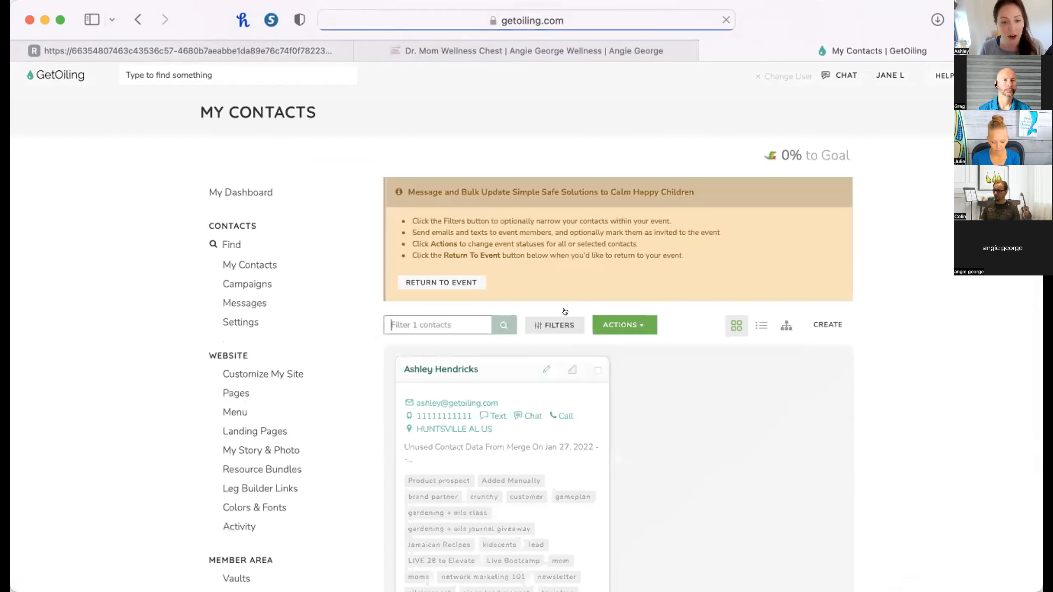
left_click(603, 317)
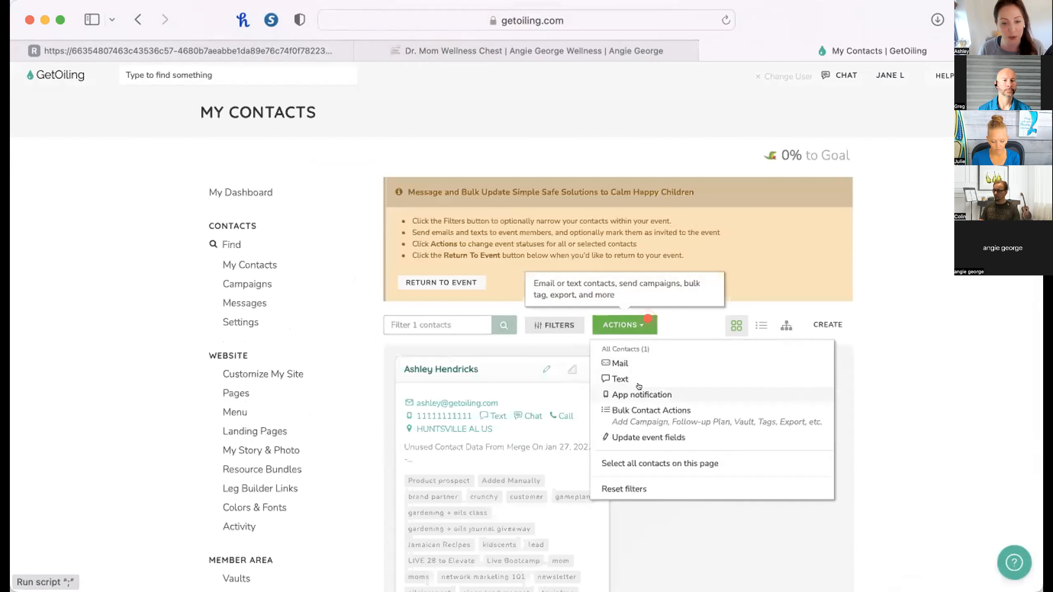
left_click(637, 362)
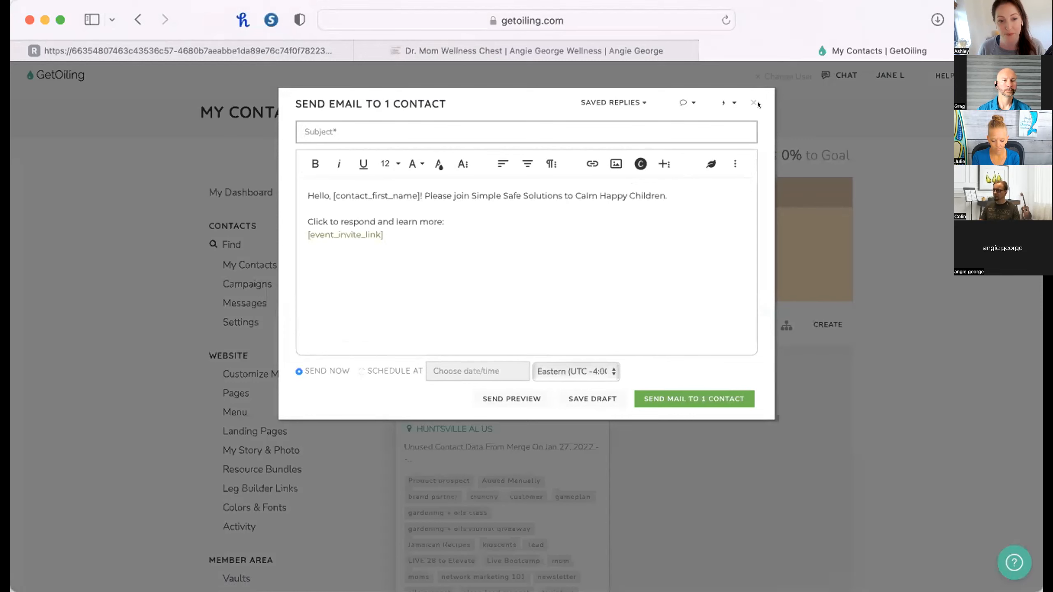
left_click(747, 95)
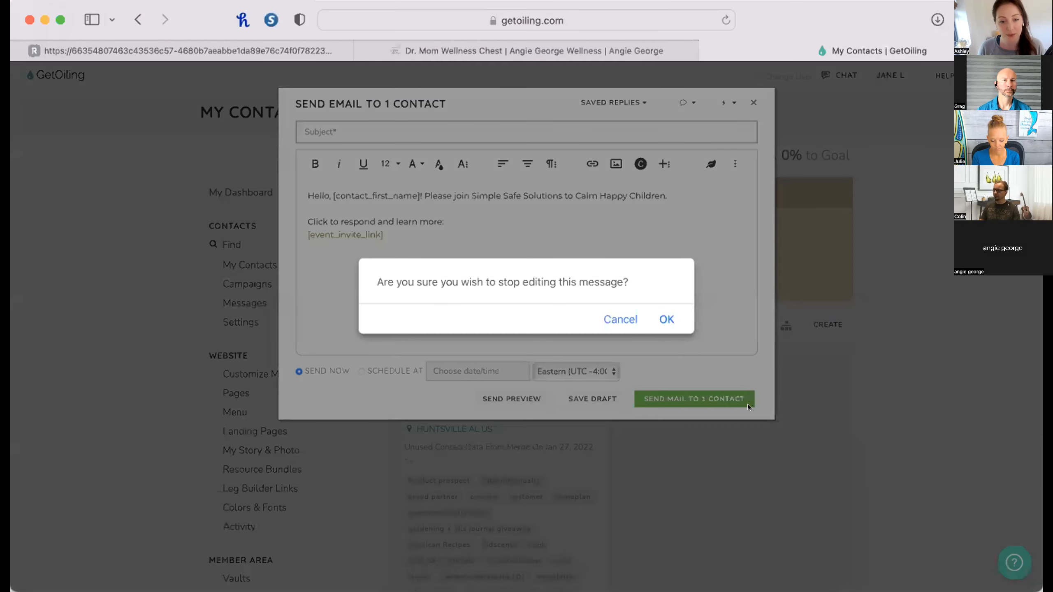
left_click(663, 318)
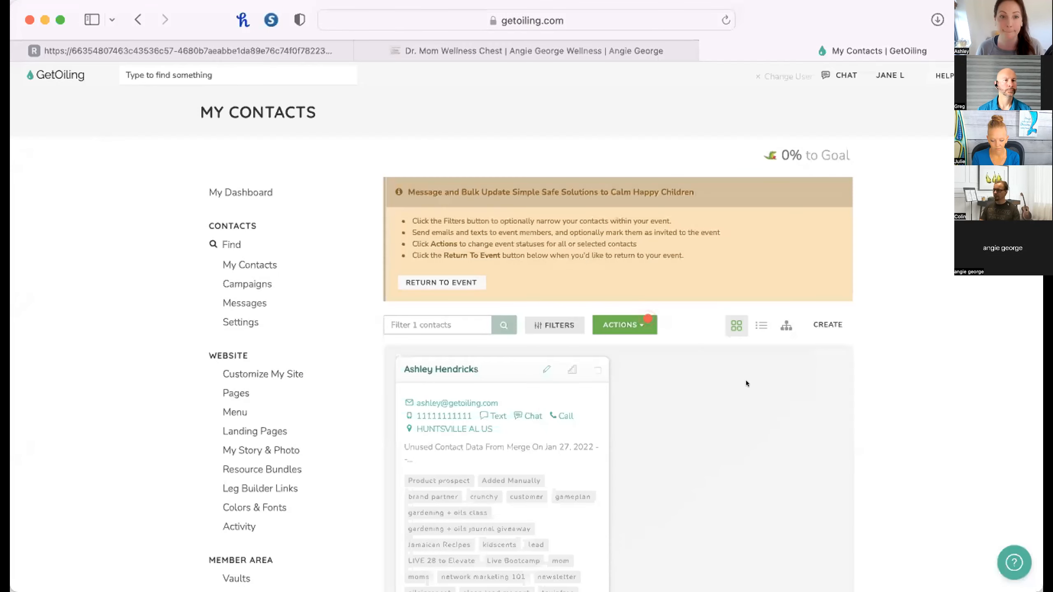
Return to the event, start another email to its attending contacts with scheduled sending but no date, and discard it.
scroll(746, 383, "left", 5)
left_click(912, 217)
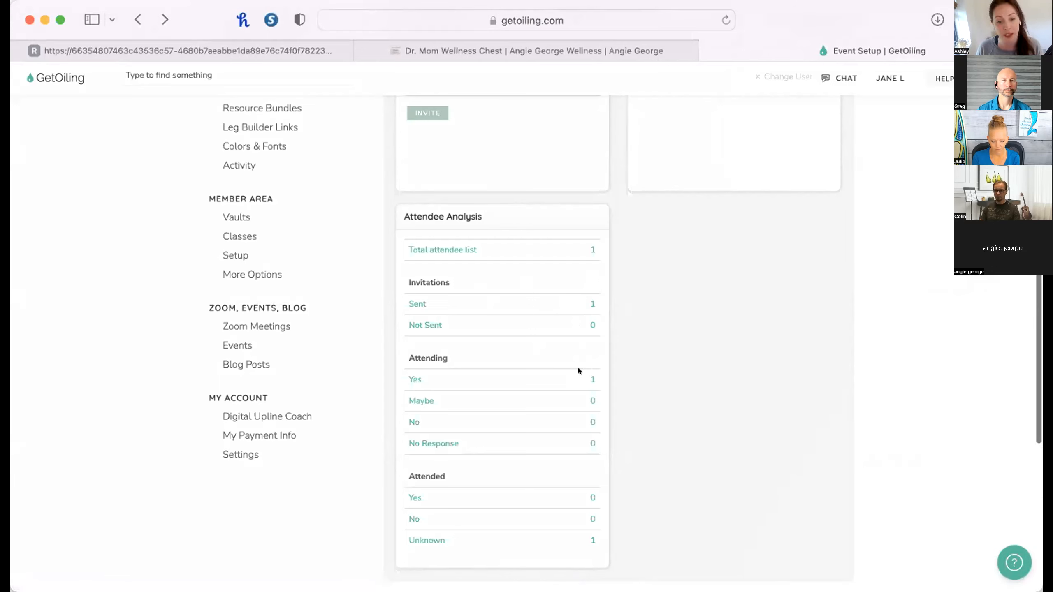
left_click(588, 373)
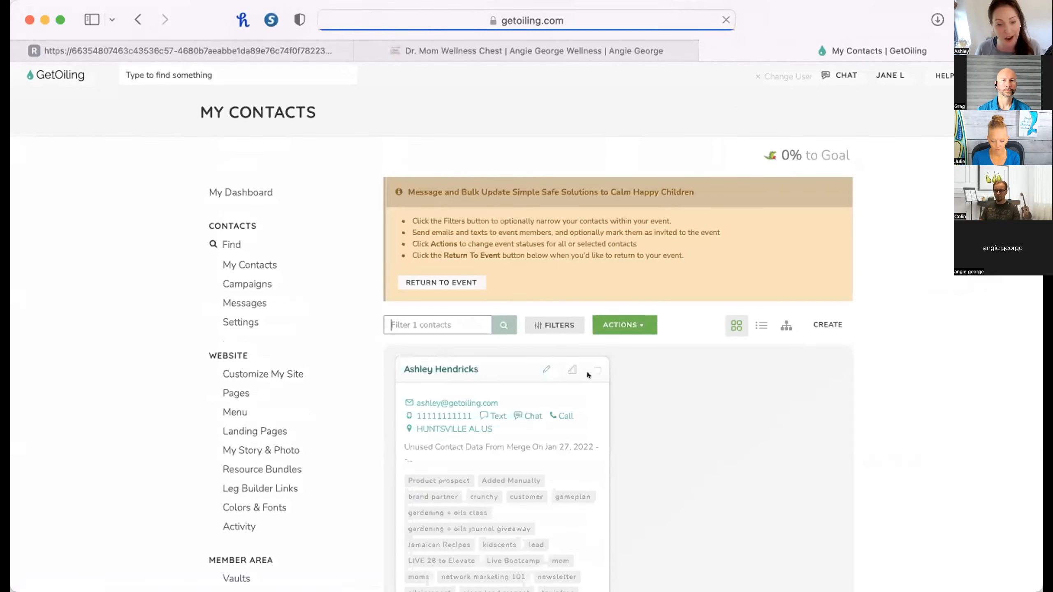
left_click(625, 326)
left_click(668, 360)
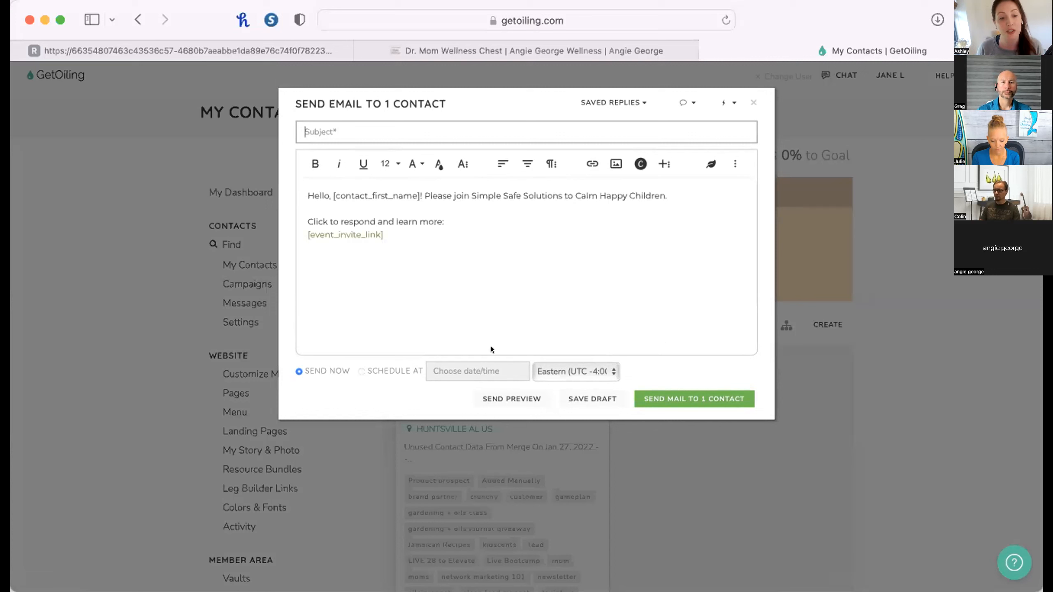
left_click(464, 371)
left_click(707, 302)
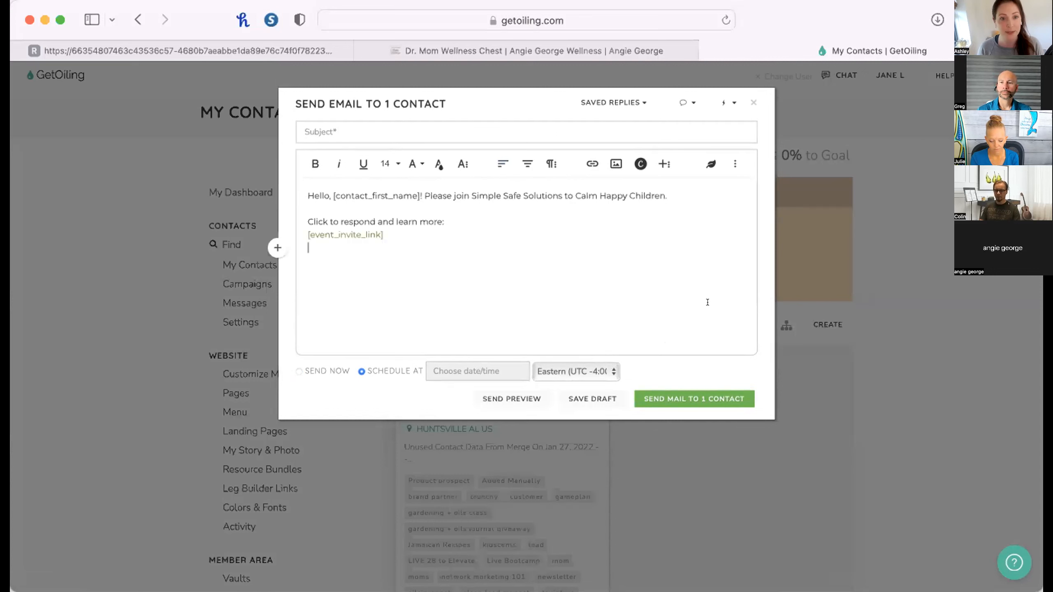
left_click(752, 102)
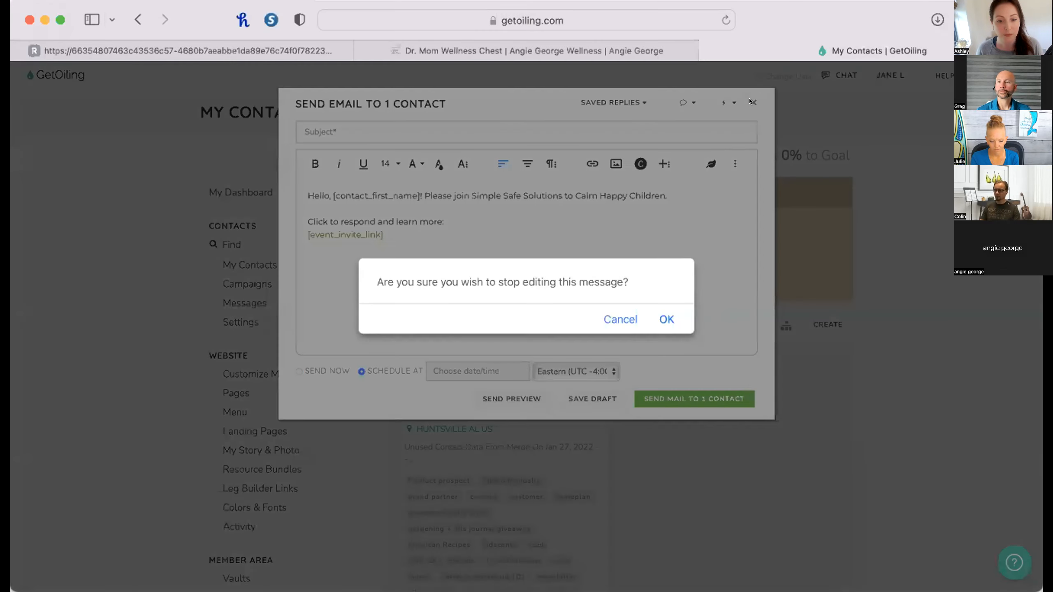
left_click(663, 318)
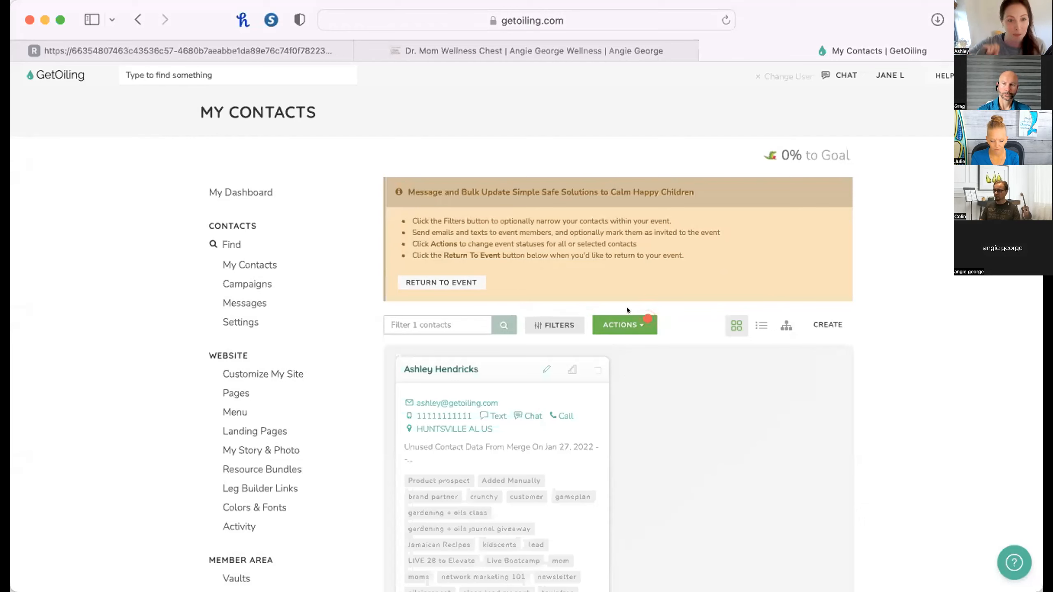
Return to the event and start an email to its attending contacts, scheduled for Sep 12, 2022 5:00 PM Eastern.
scroll(650, 356, "left", 5)
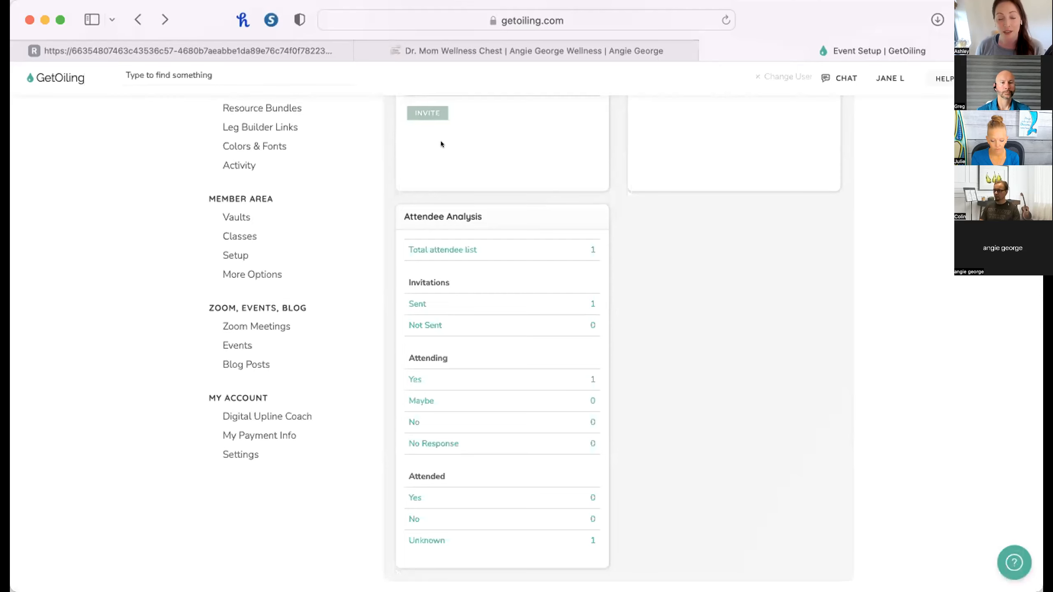
left_click(587, 379)
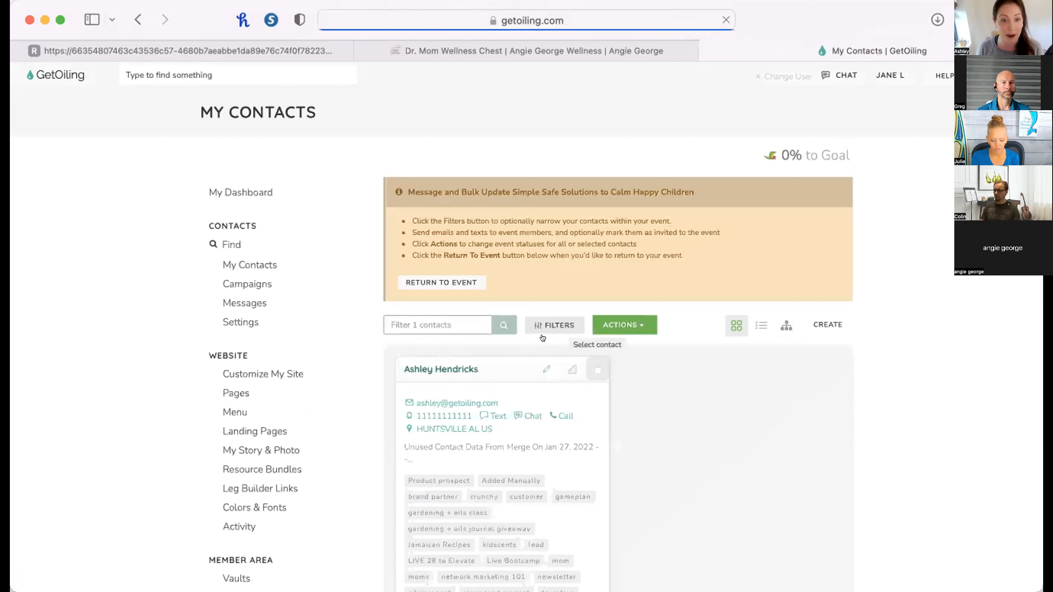
left_click(629, 324)
left_click(636, 362)
left_click(394, 372)
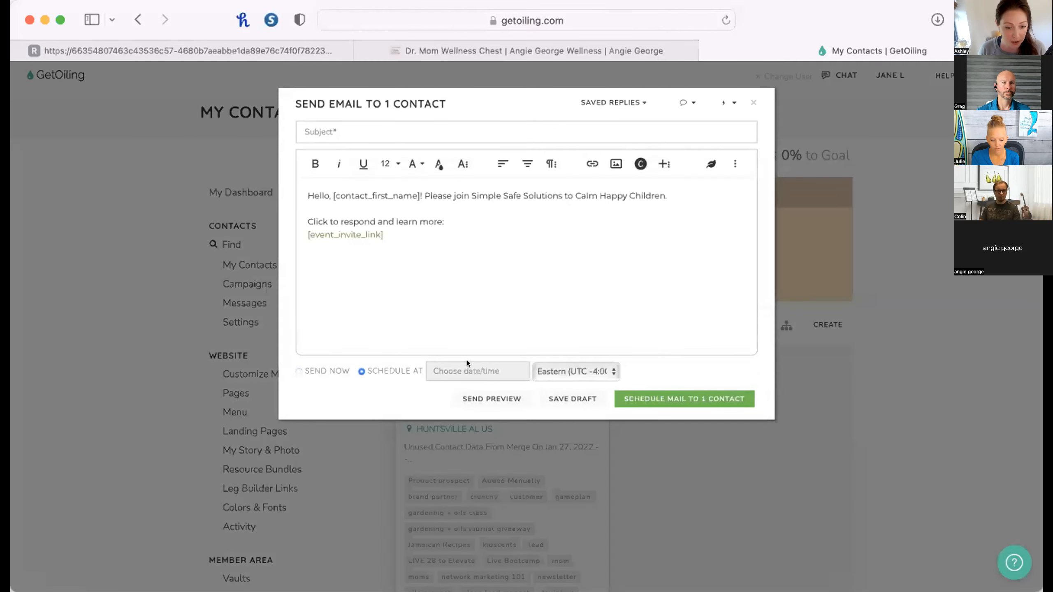
left_click(468, 370)
left_click(458, 474)
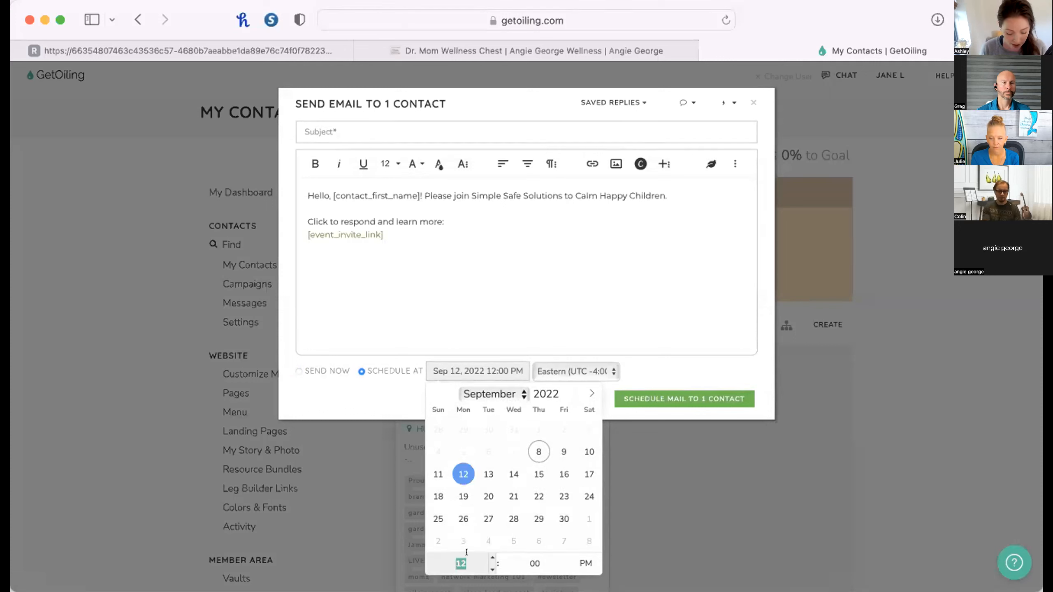
type("5")
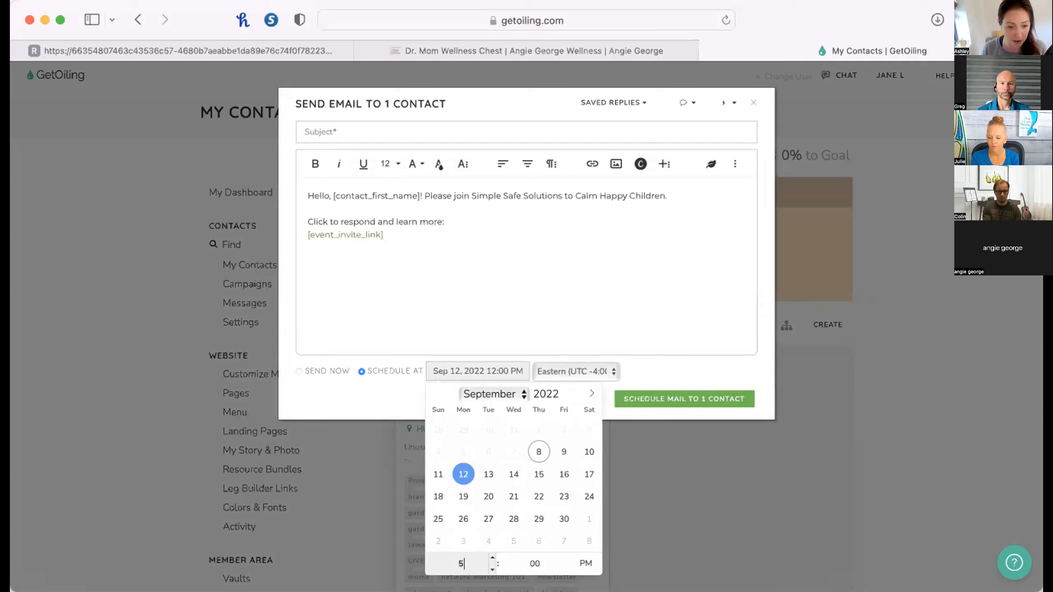
left_click(334, 404)
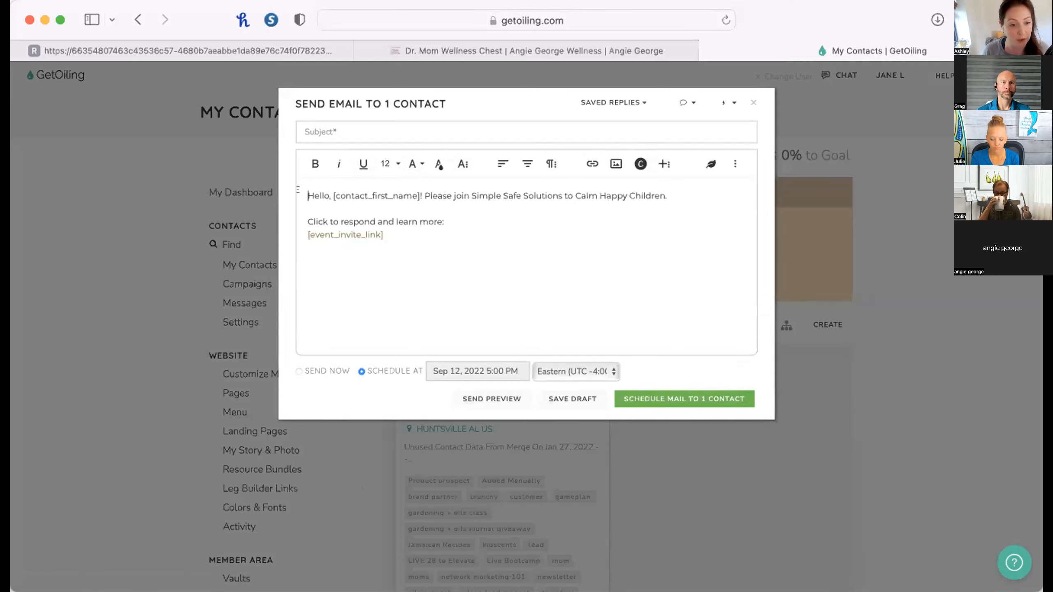
Highlight the email's prefilled invitation text to point it out, and discard the message without scheduling it.
left_click_drag(307, 194, 426, 247)
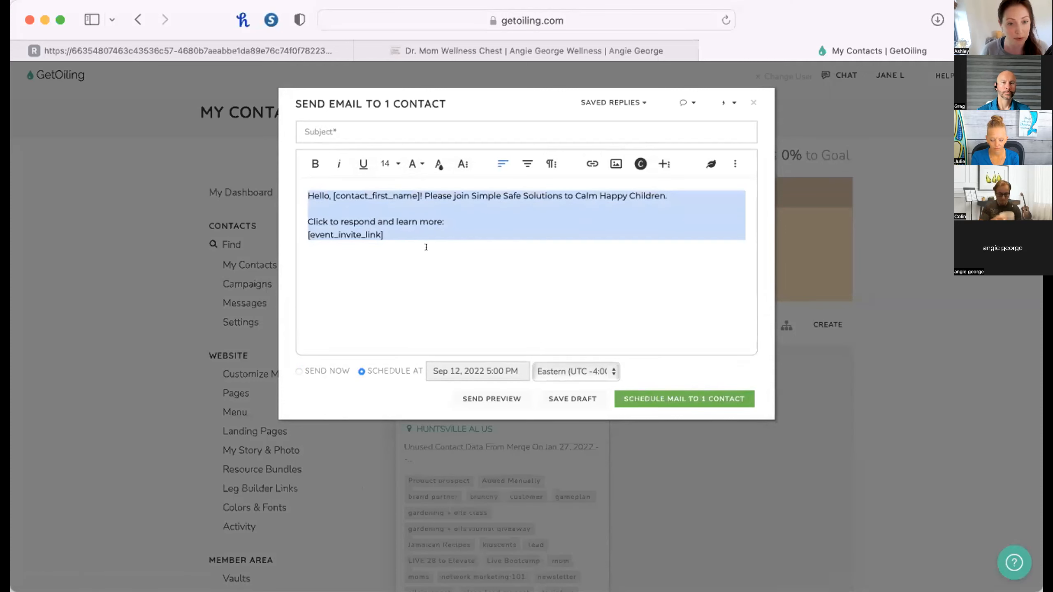
left_click(443, 296)
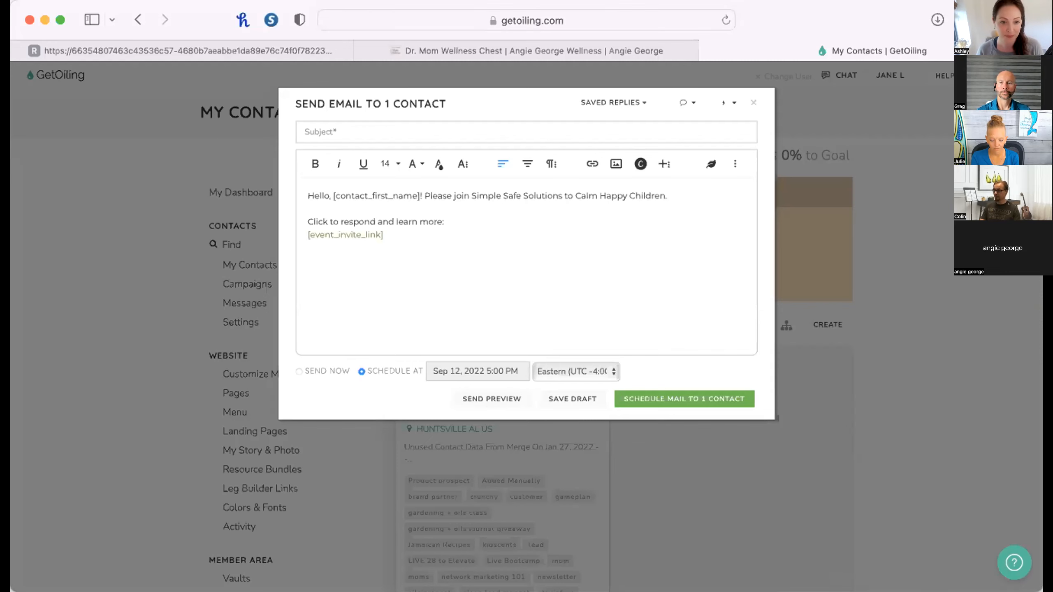
left_click(990, 467)
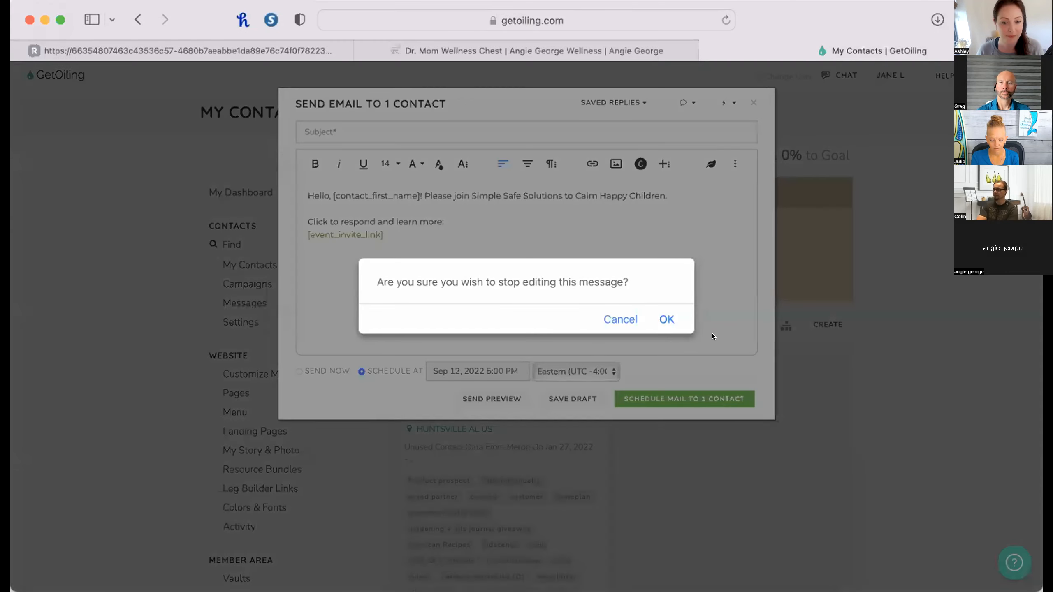
left_click(667, 316)
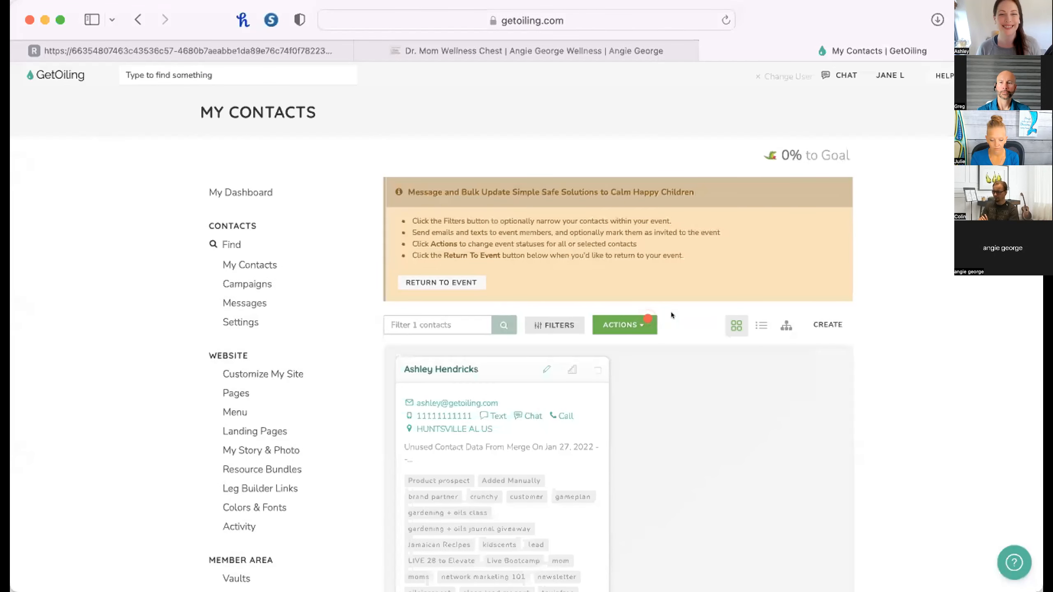
Search the contact campaigns for "prospects" and look through the matching campaigns.
left_click(244, 278)
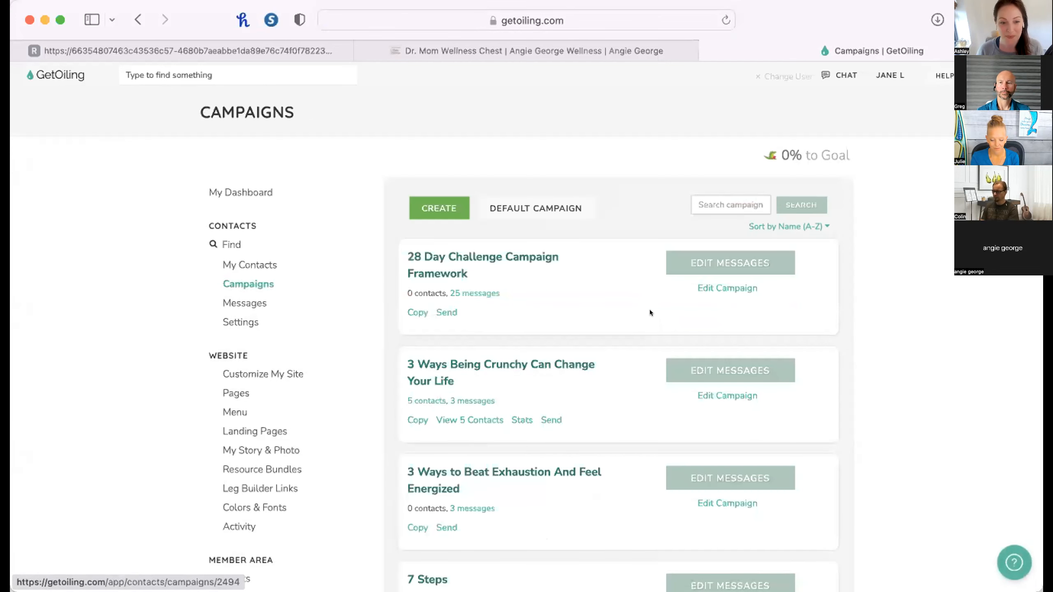
left_click(729, 204)
type("prospects")
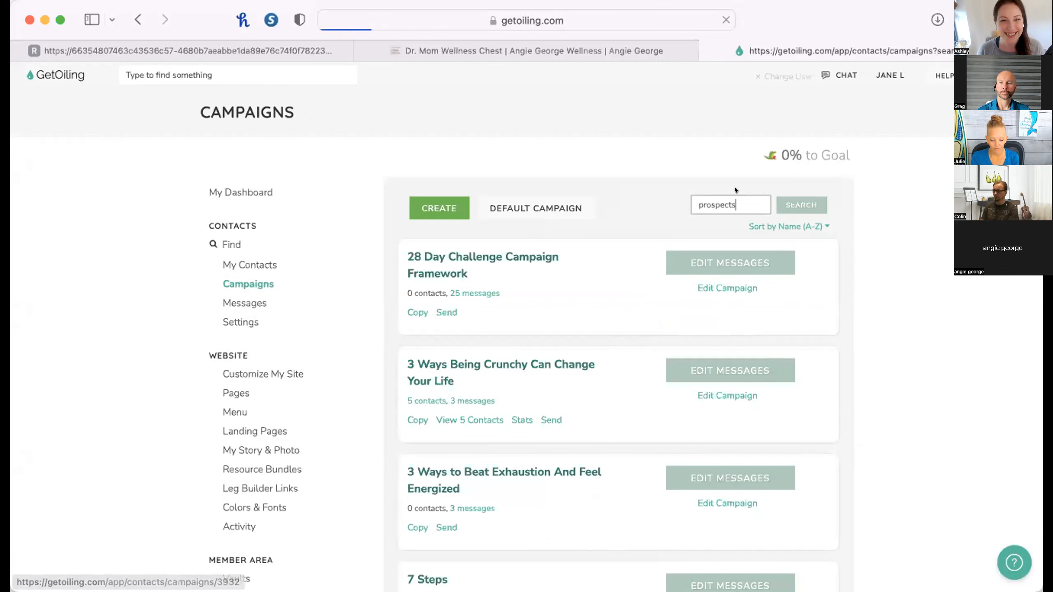
key("Return")
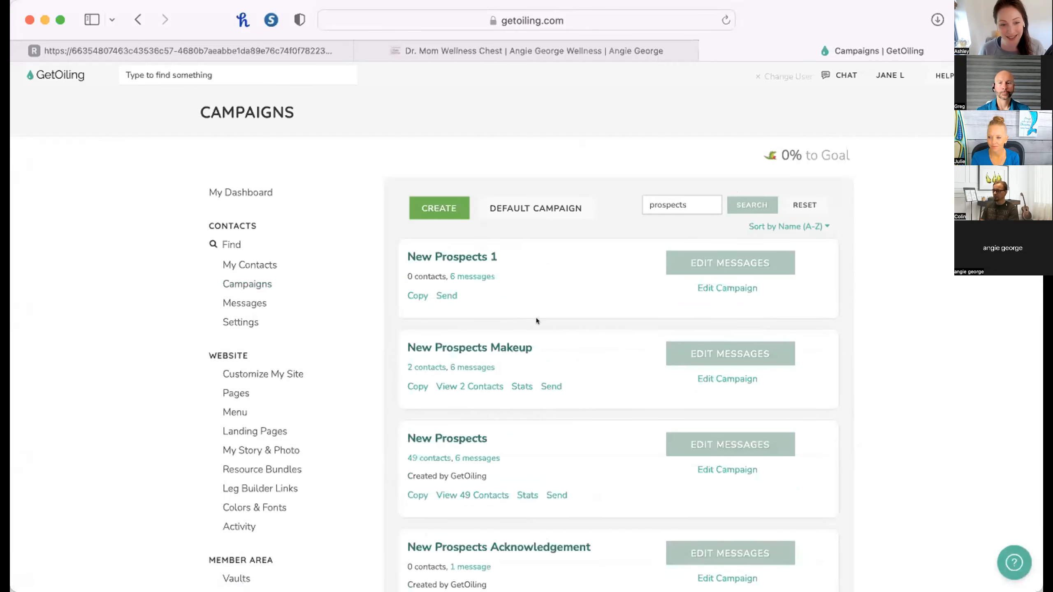
scroll(525, 399, "down", 3)
scroll(525, 399, "down", 1)
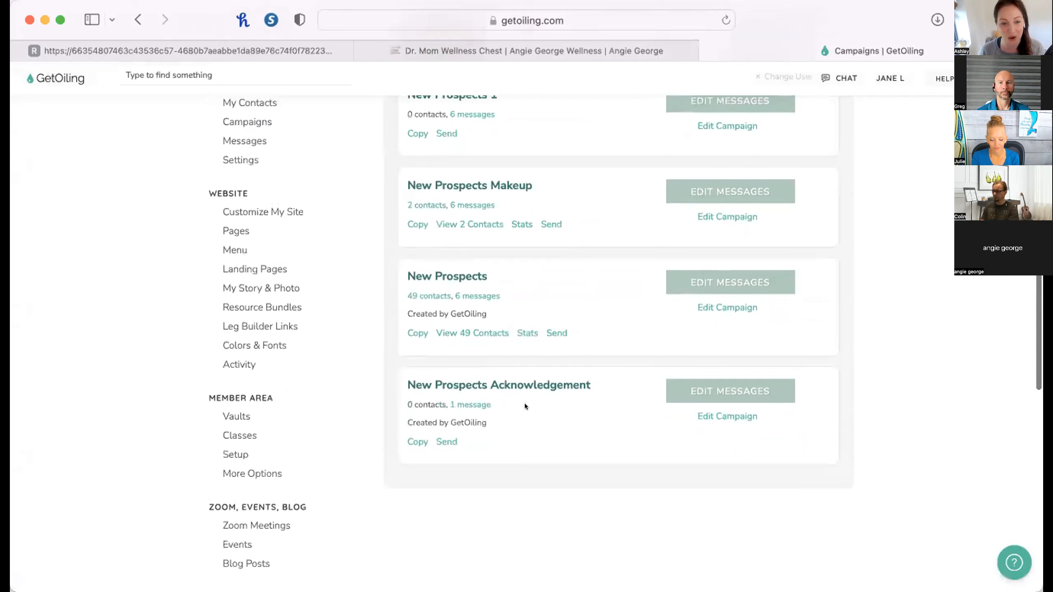
Open the built-in New Prospects campaign created by GetOiling and review its sequence of messages.
left_click(422, 276)
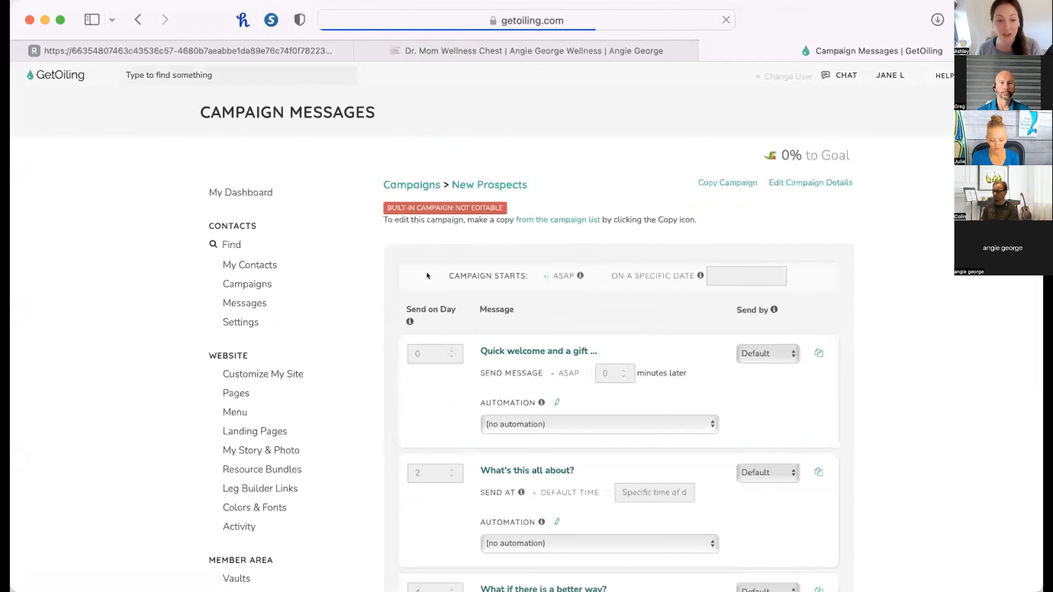
scroll(757, 473, "down", 3)
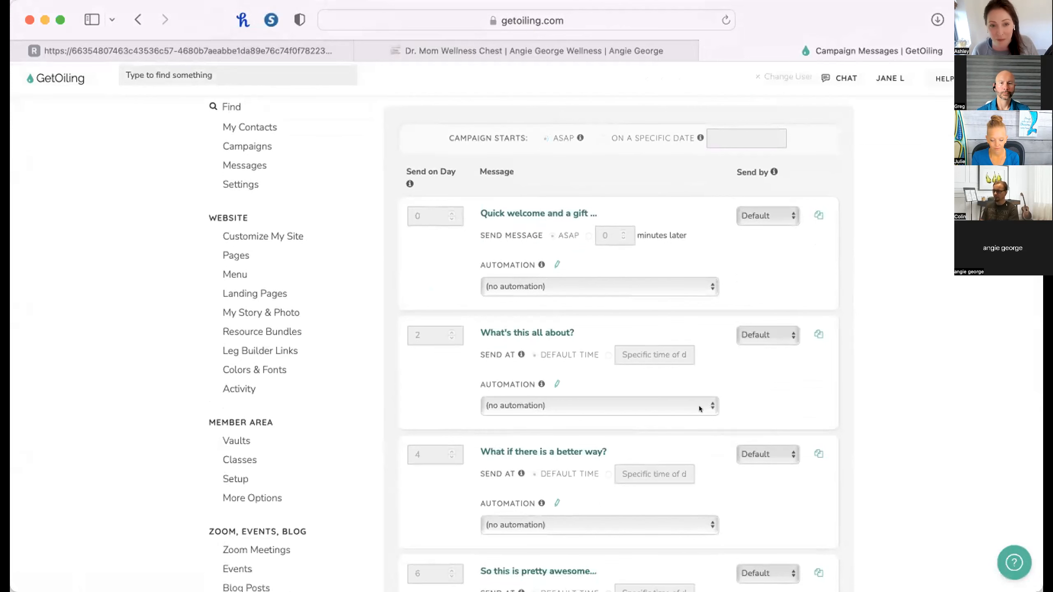
scroll(699, 405, "down", 6)
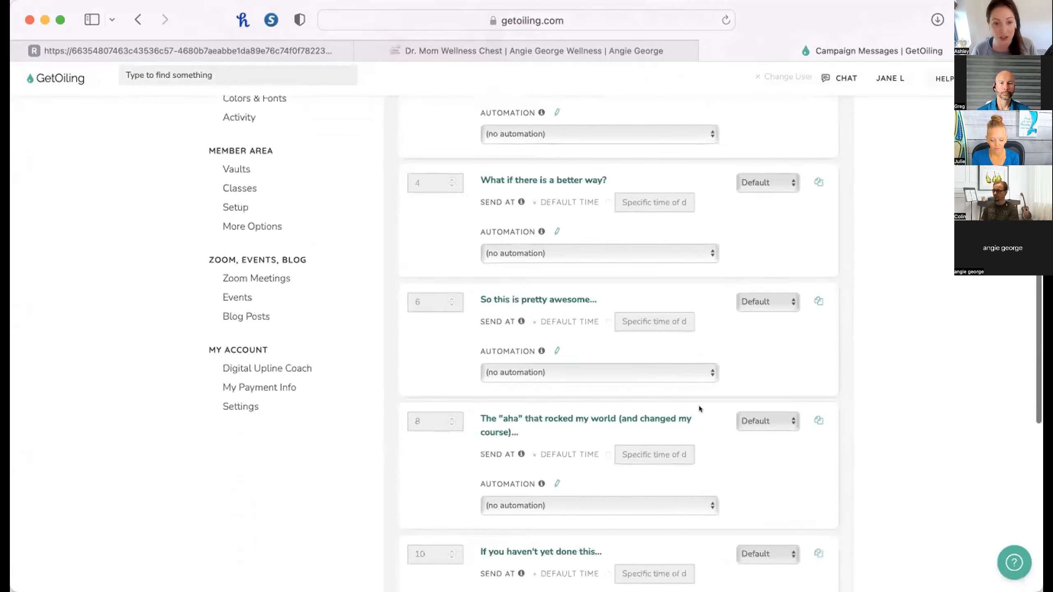
scroll(699, 408, "up", 10)
Review the default marketing campaign for each country in the contact settings, and return to the campaign list.
left_click(243, 322)
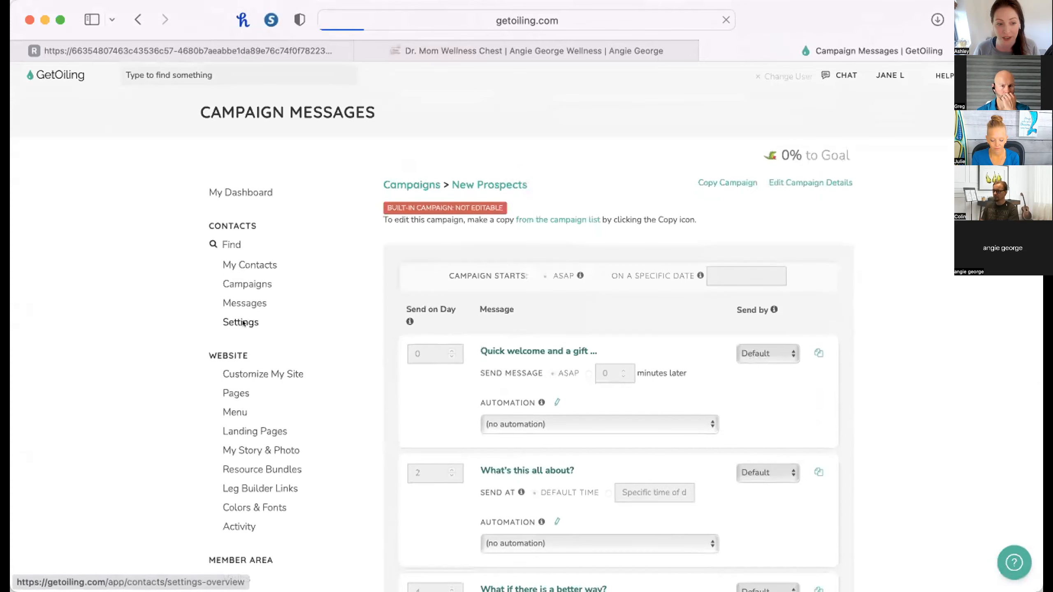
left_click(651, 489)
scroll(651, 489, "down", 4)
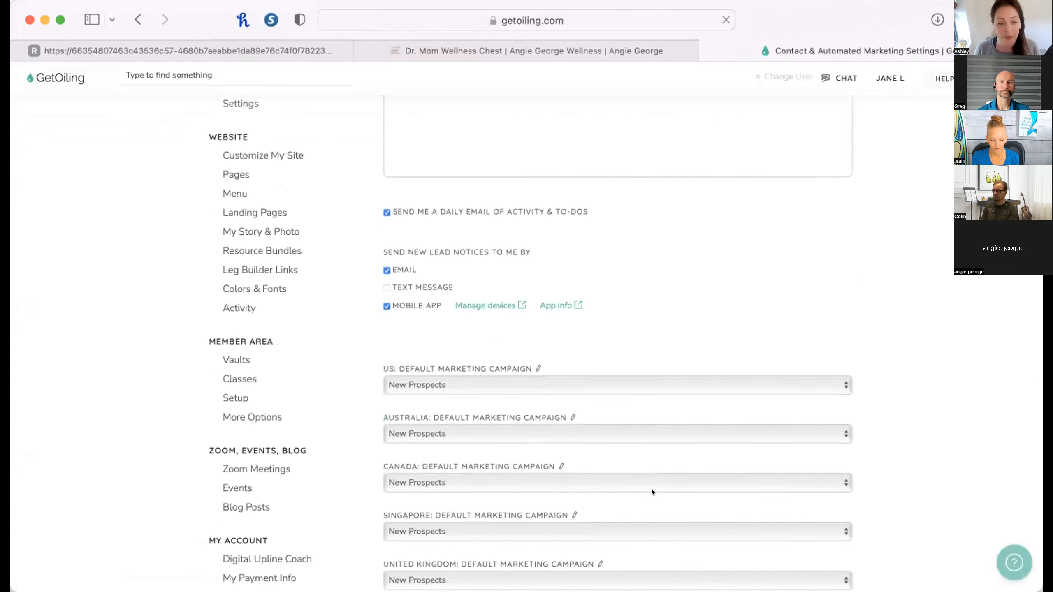
scroll(651, 489, "down", 1)
scroll(406, 475, "down", 5)
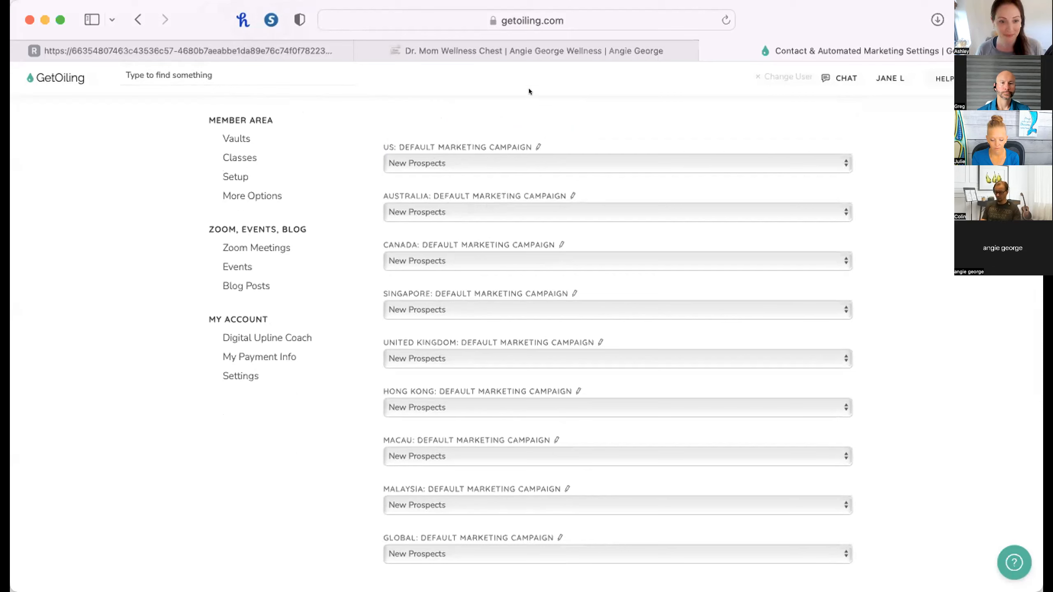
scroll(307, 141, "up", 10)
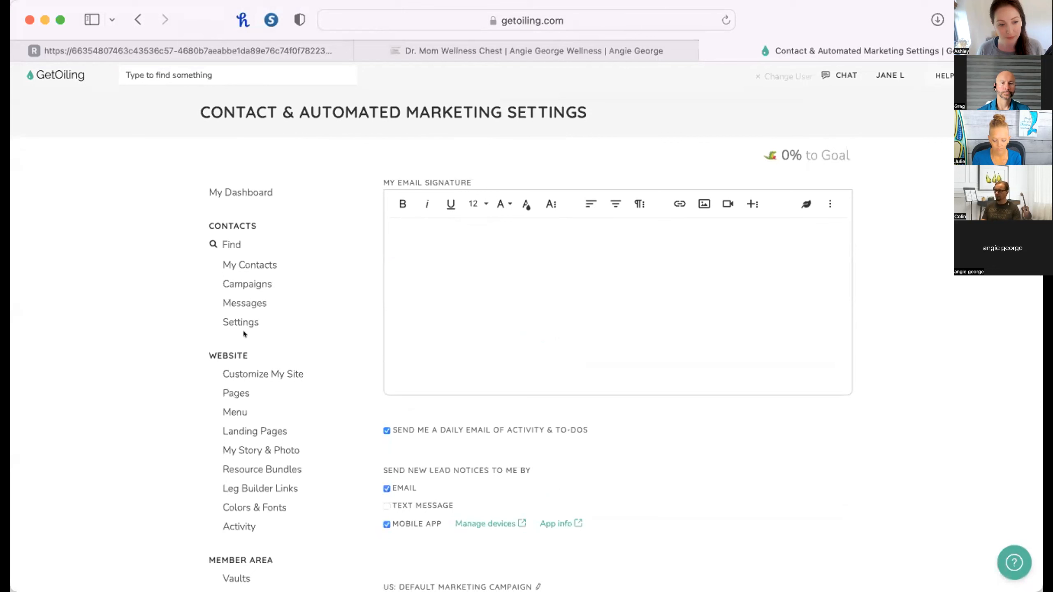
left_click(245, 285)
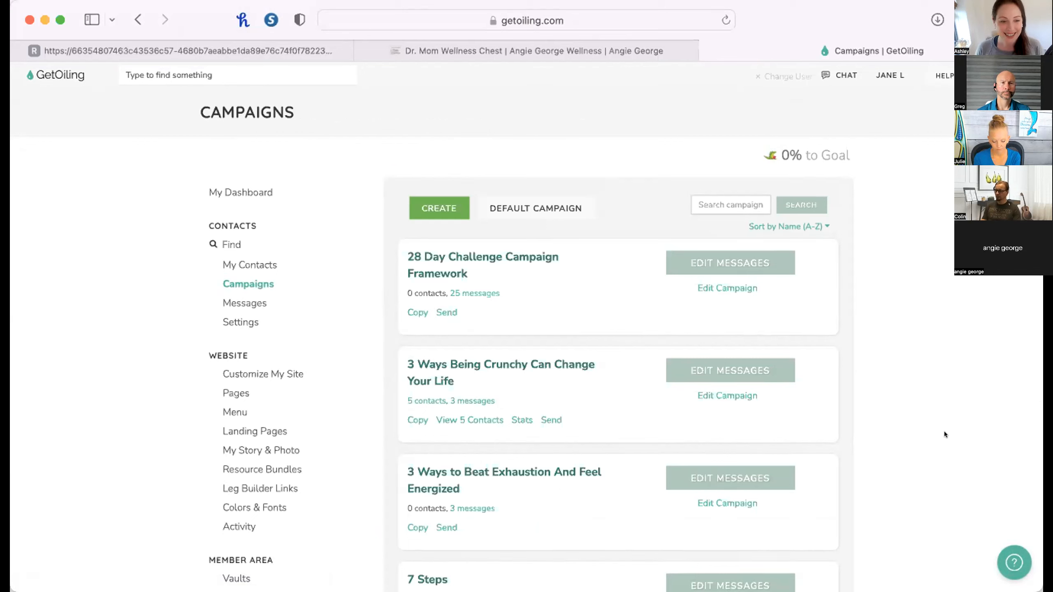
Find the sample contact by first name and review the messages listed under Past Actions in the contact's record.
left_click(267, 244)
type("ashley")
key("Return")
scroll(768, 383, "down", 3)
scroll(842, 506, "down", 7)
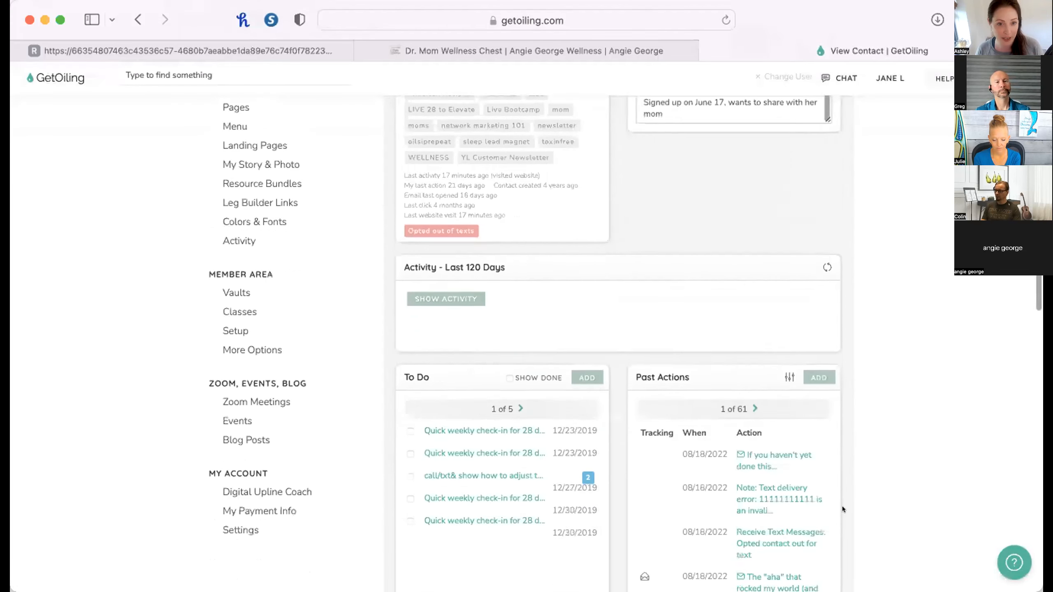
scroll(842, 506, "down", 6)
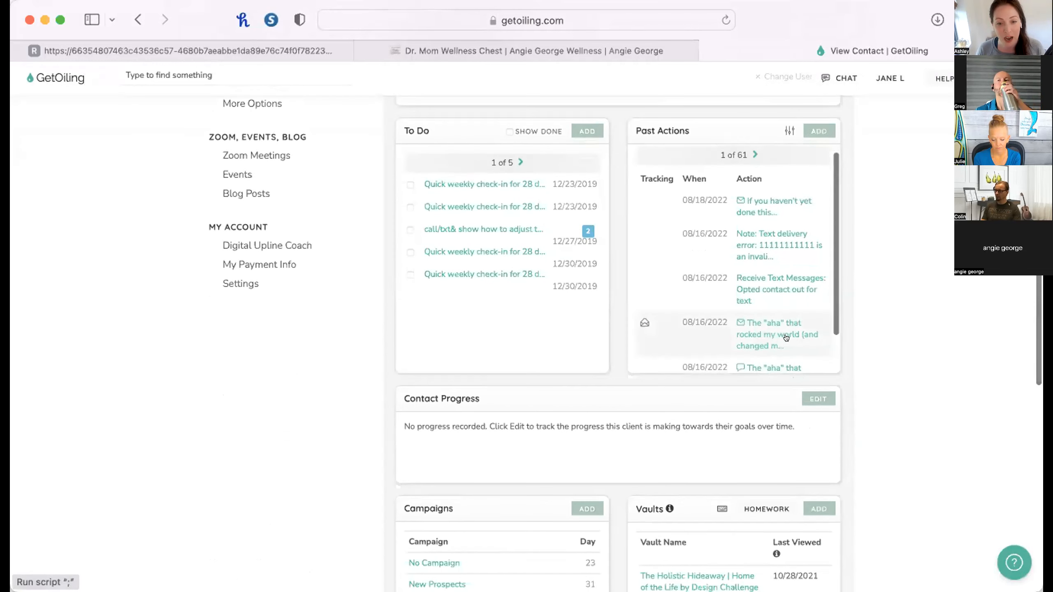
scroll(785, 337, "down", 2)
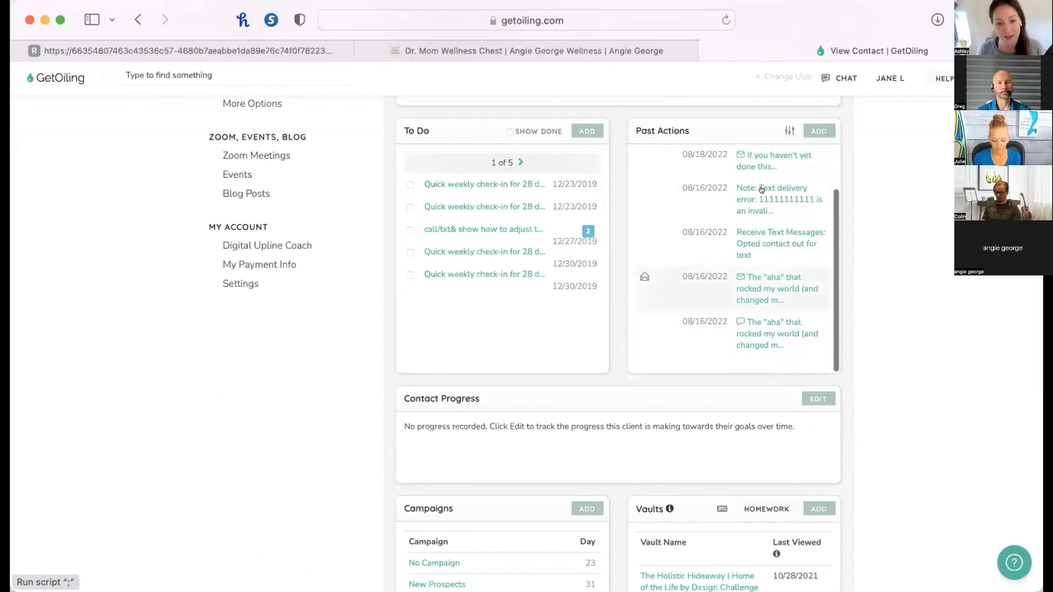
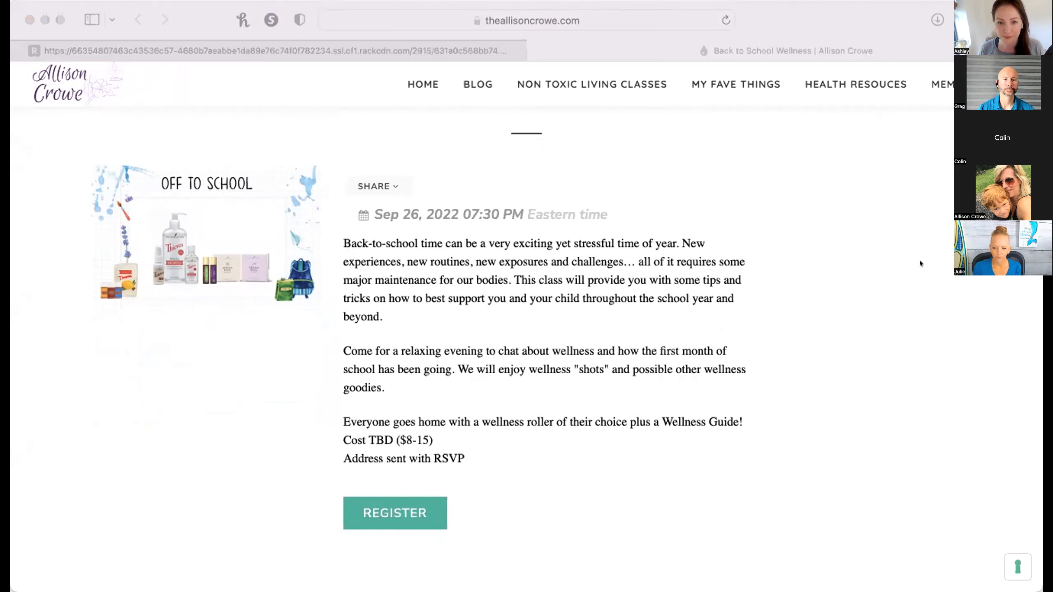
Open the GetOiling contact campaigns in a new browser tab, search for "school", and open the 201 Back to School campaign.
left_click(439, 128)
key("super+t")
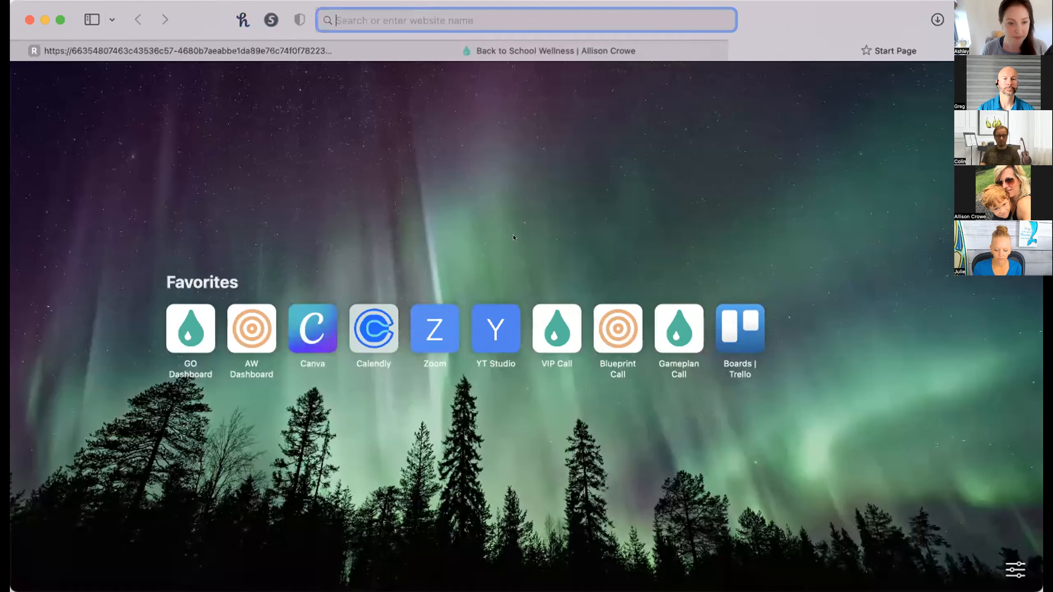
left_click(191, 327)
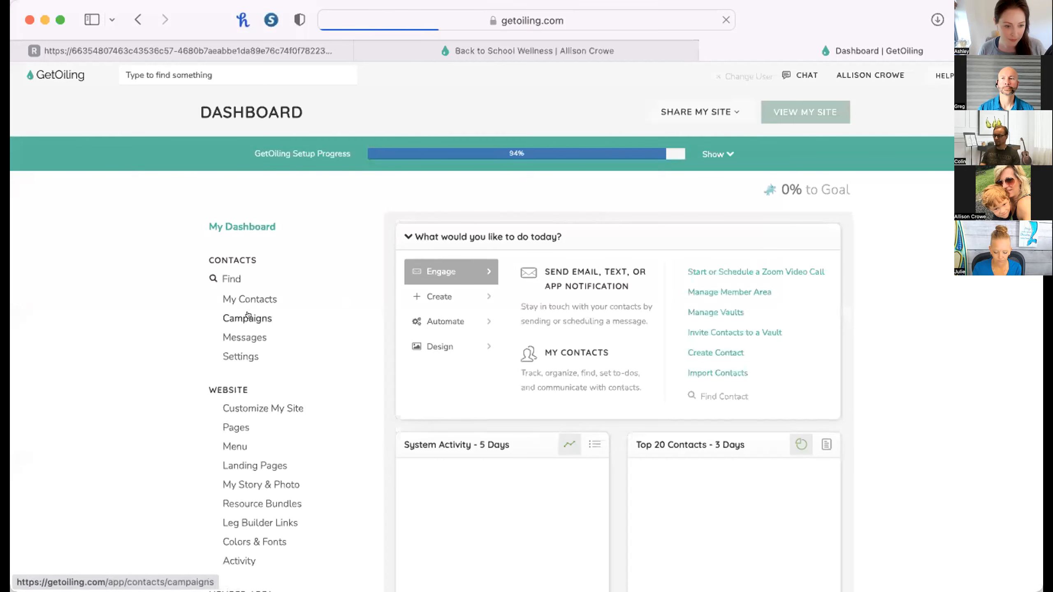
left_click(247, 316)
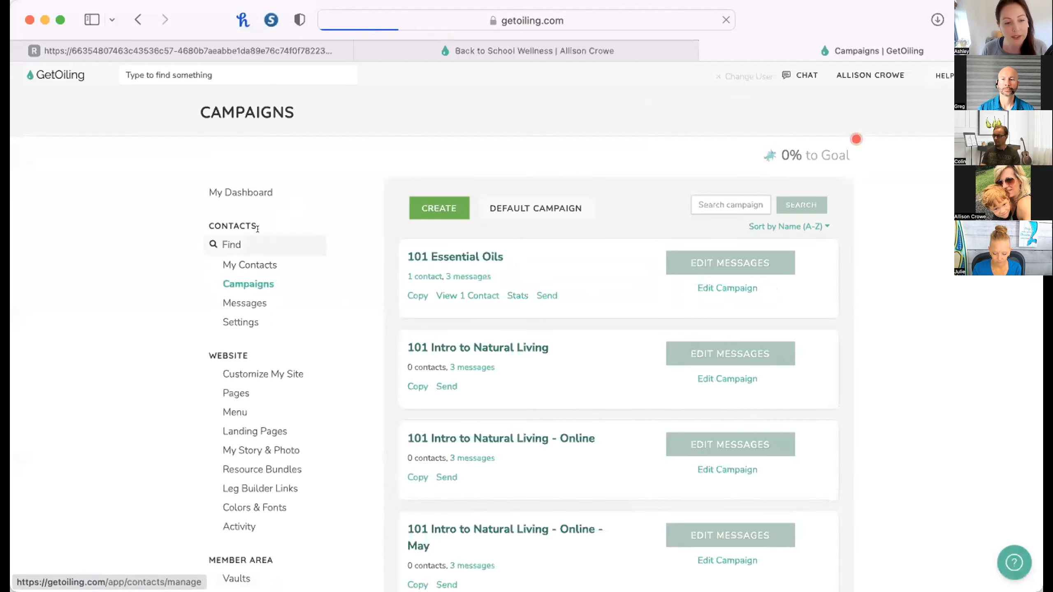
left_click(712, 203)
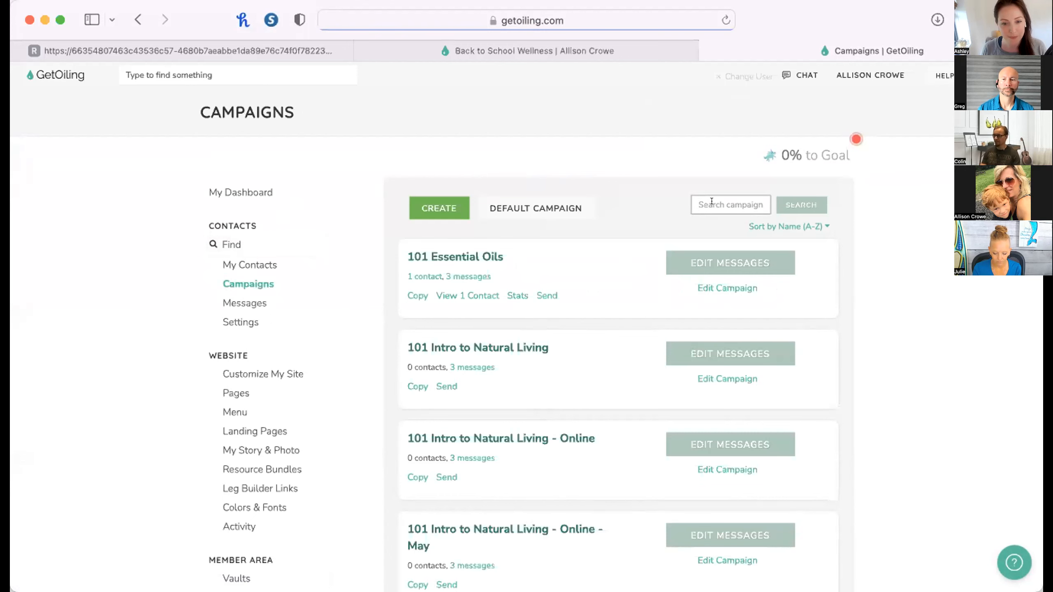
type("school")
key("Return")
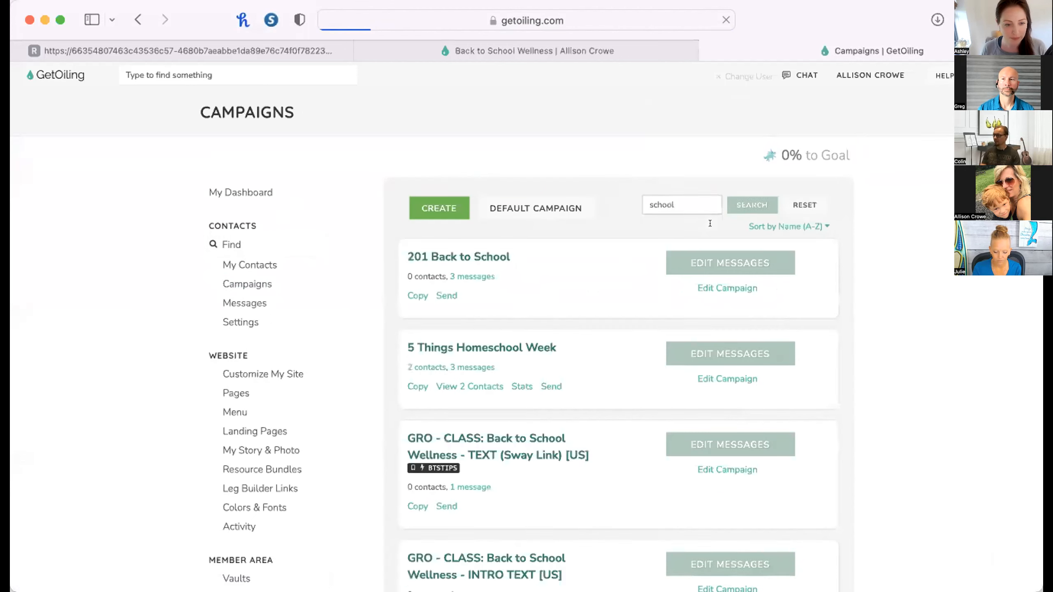
left_click(480, 255)
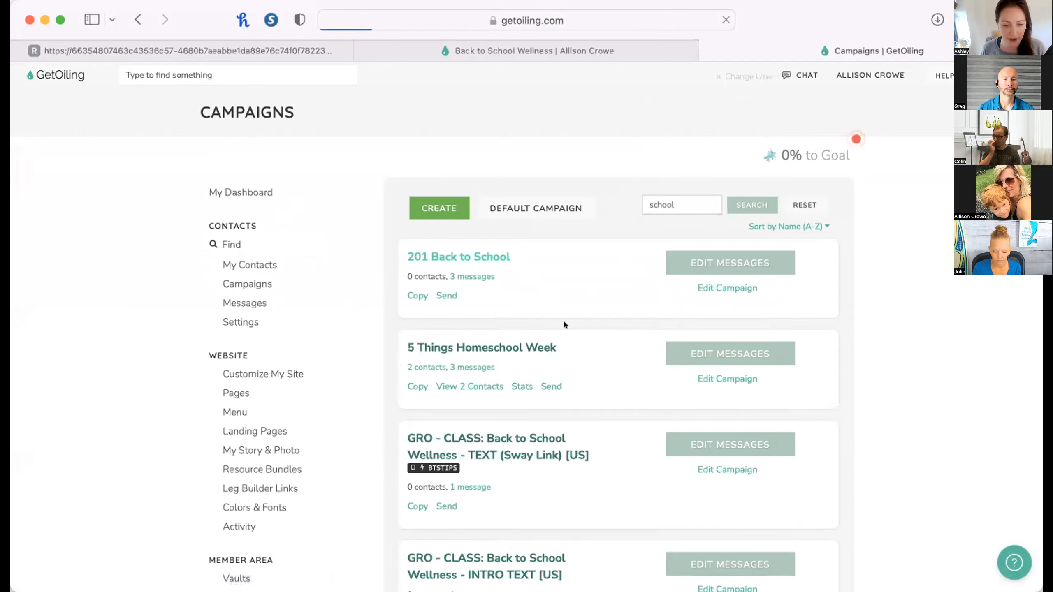
scroll(608, 359, "down", 2)
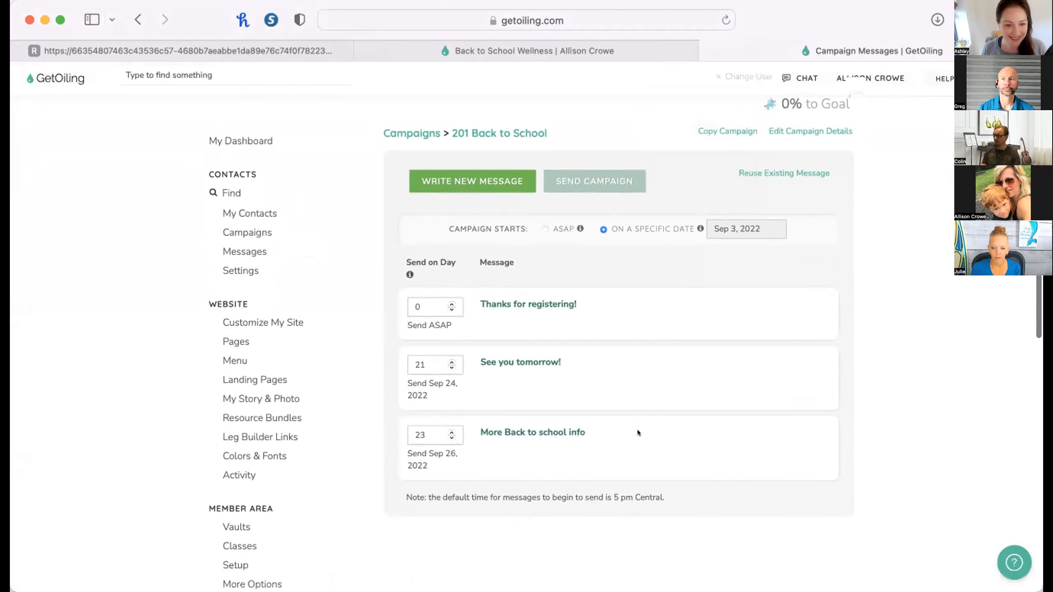
scroll(636, 430, "up", 1)
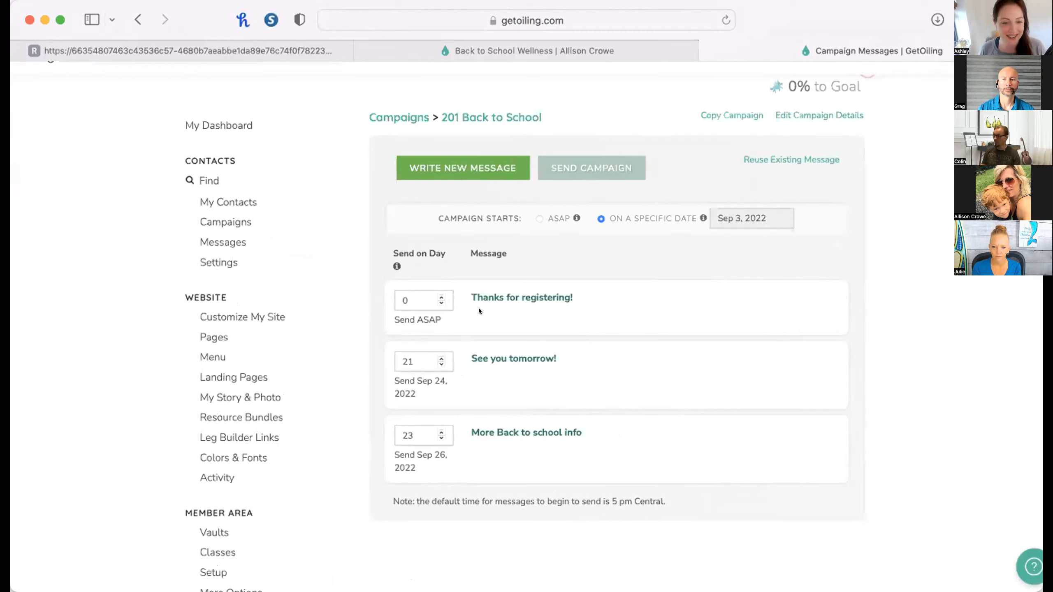
Set the "See you tomorrow!" message to send on day 1 and "More Back to school info" on day 3.
double_click(415, 359)
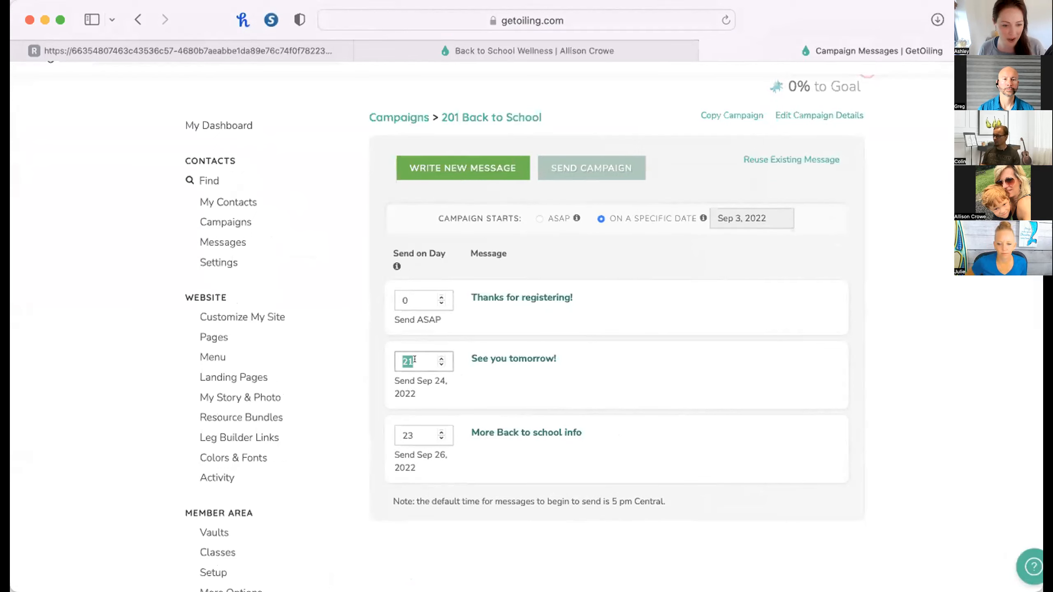
type("1")
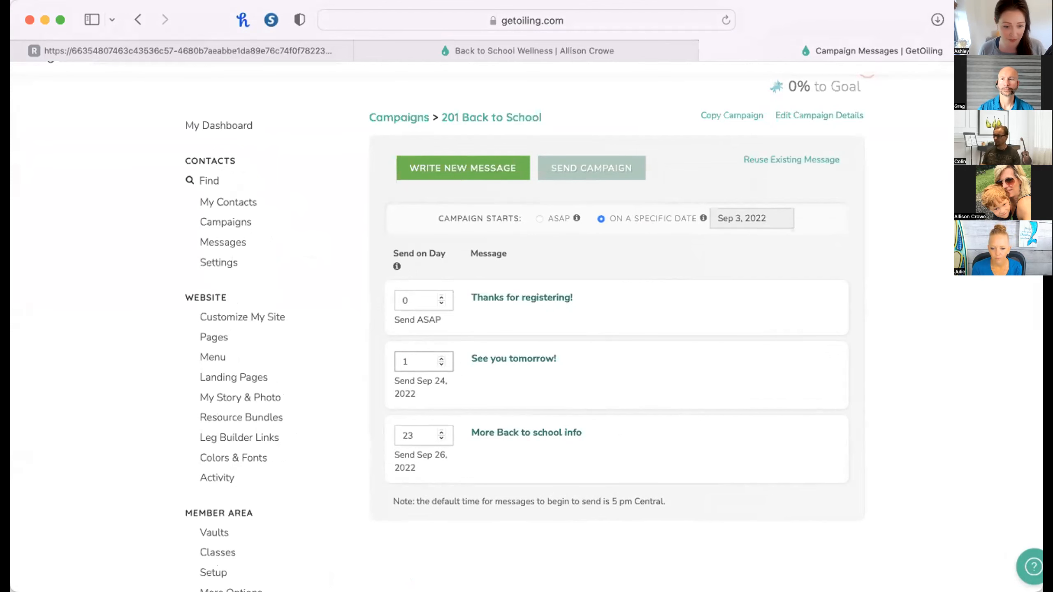
double_click(406, 435)
type("3")
left_click(612, 545)
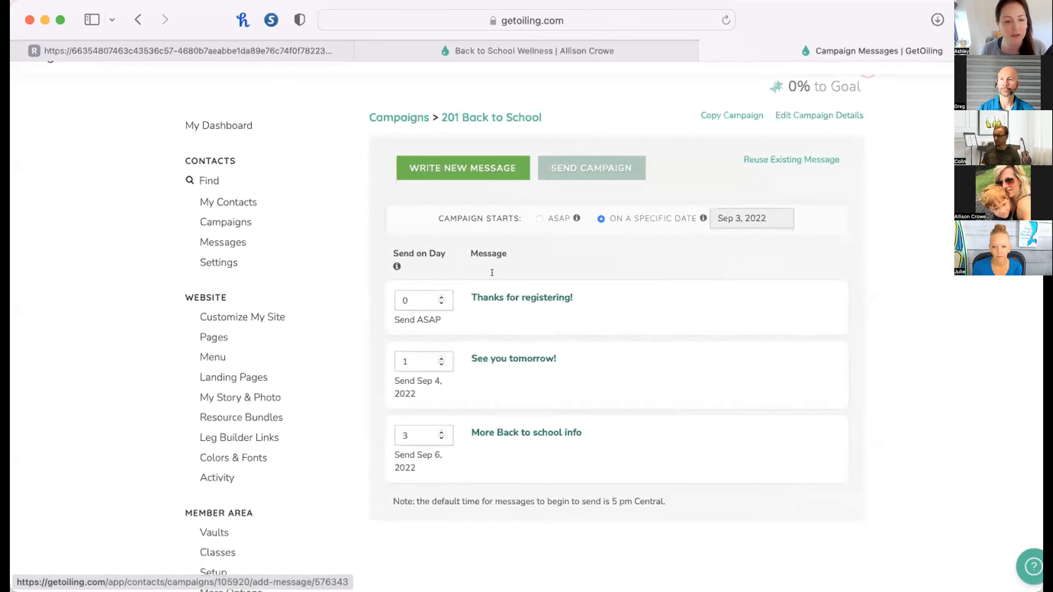
Check the date on the Back to School Wellness event page and set the campaign's start date to Sep 24, 2022.
left_click(443, 44)
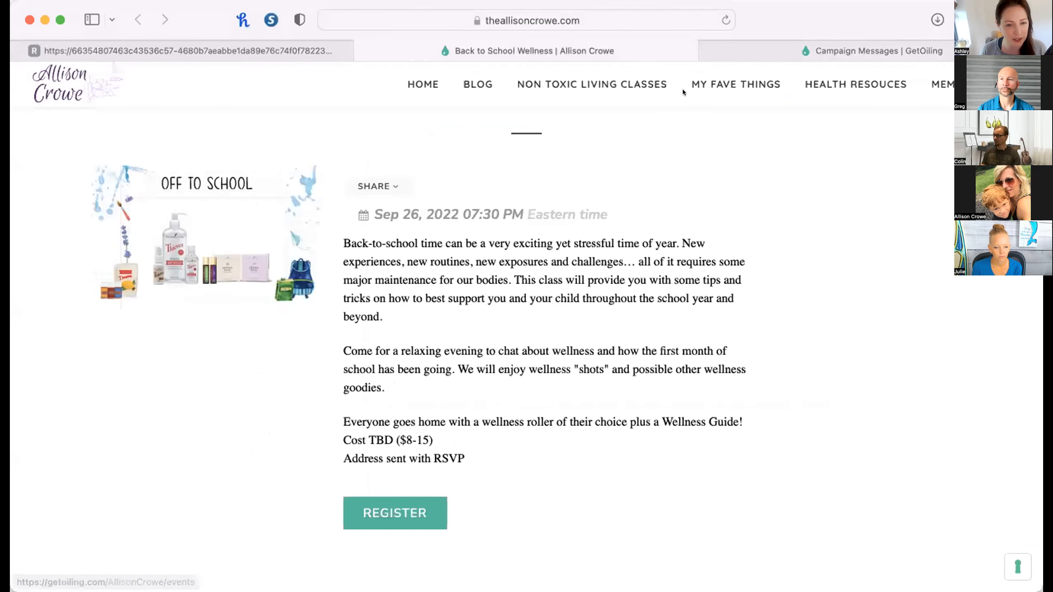
left_click(759, 45)
left_click(743, 223)
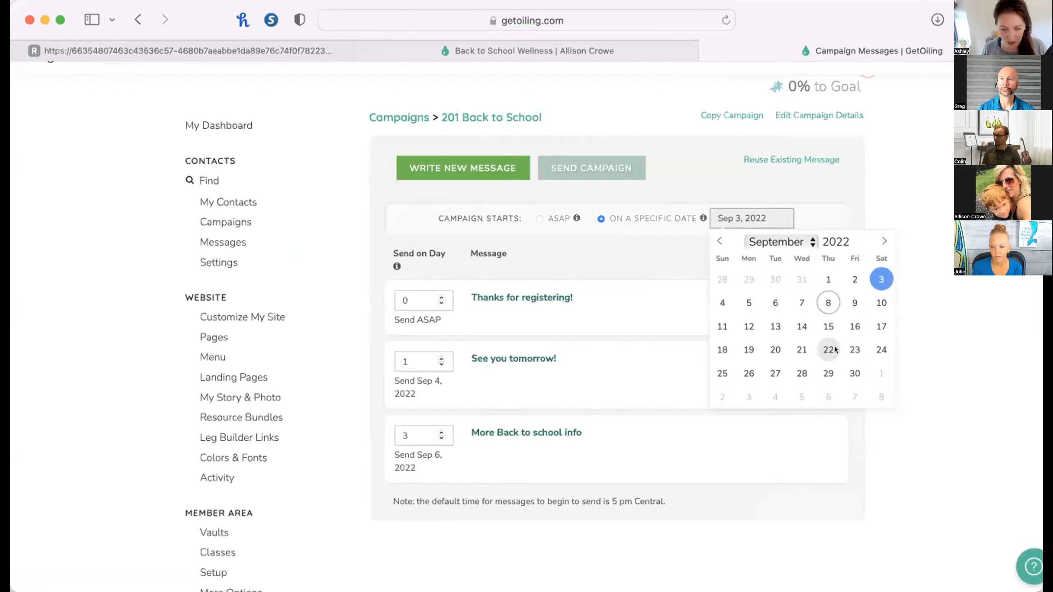
left_click(878, 347)
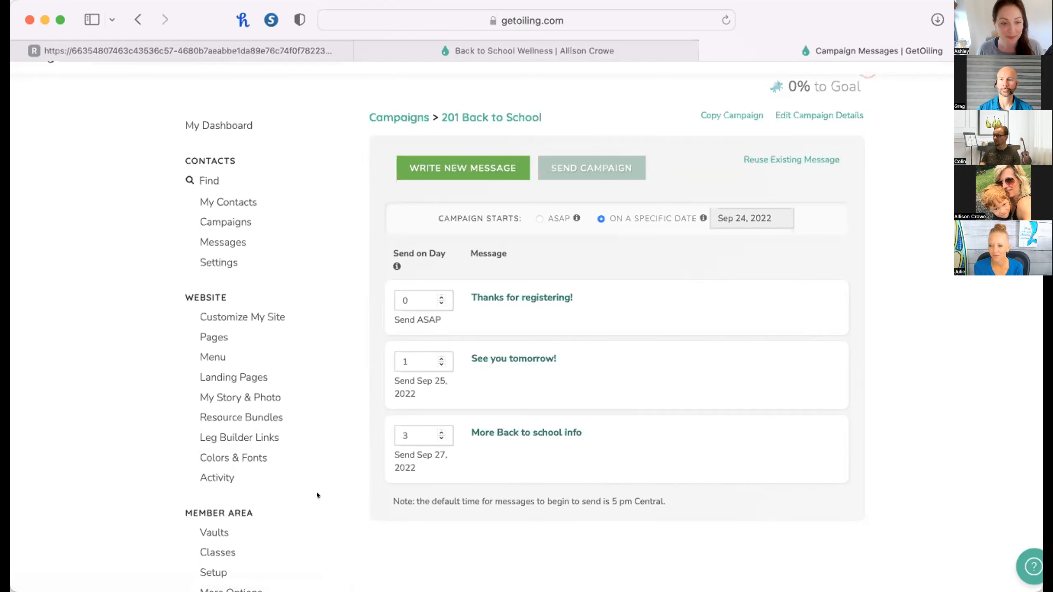
Open the Abundance Education class from the member area's classes and review its list of lessons.
scroll(317, 493, "down", 5)
scroll(317, 495, "down", 3)
left_click(222, 314)
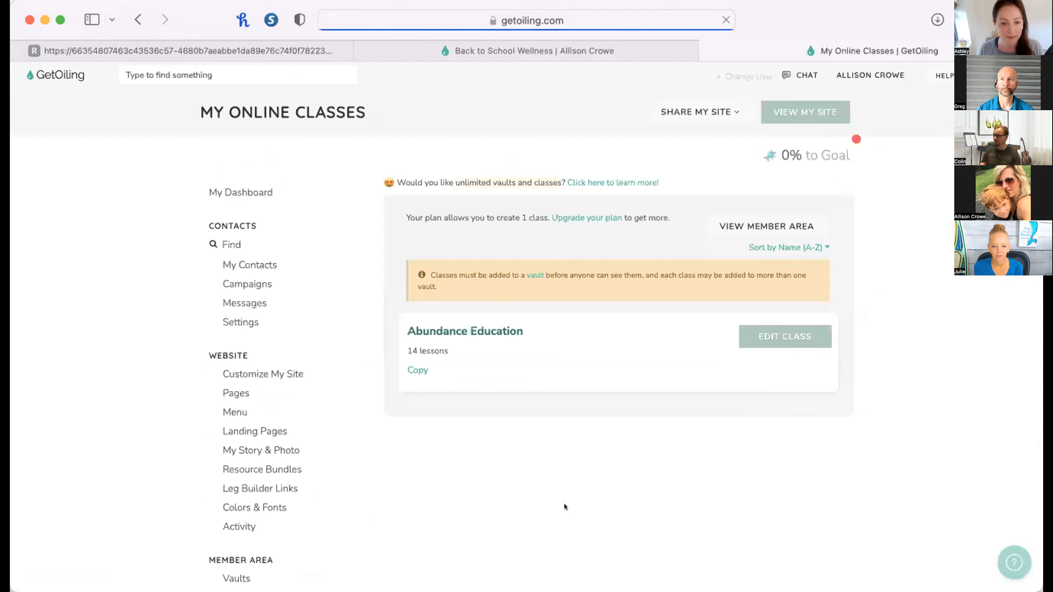
left_click(504, 330)
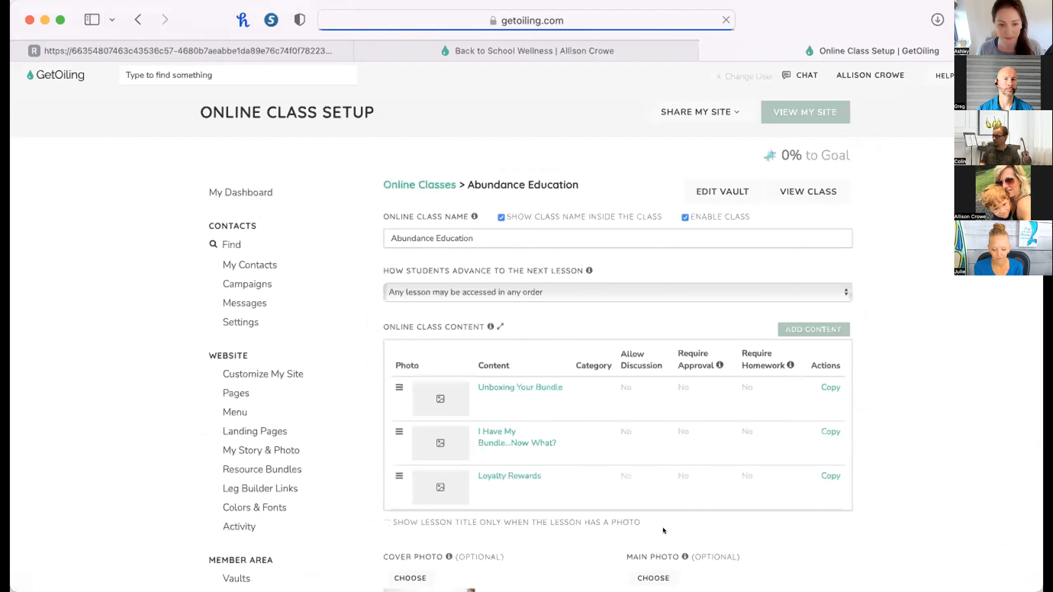
scroll(668, 463, "down", 10)
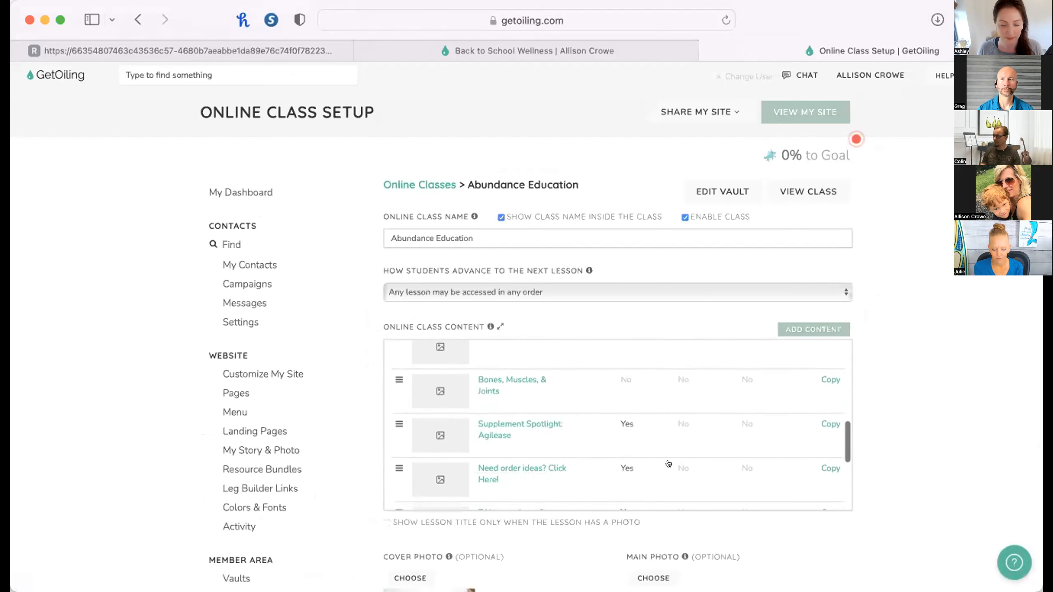
scroll(668, 463, "down", 6)
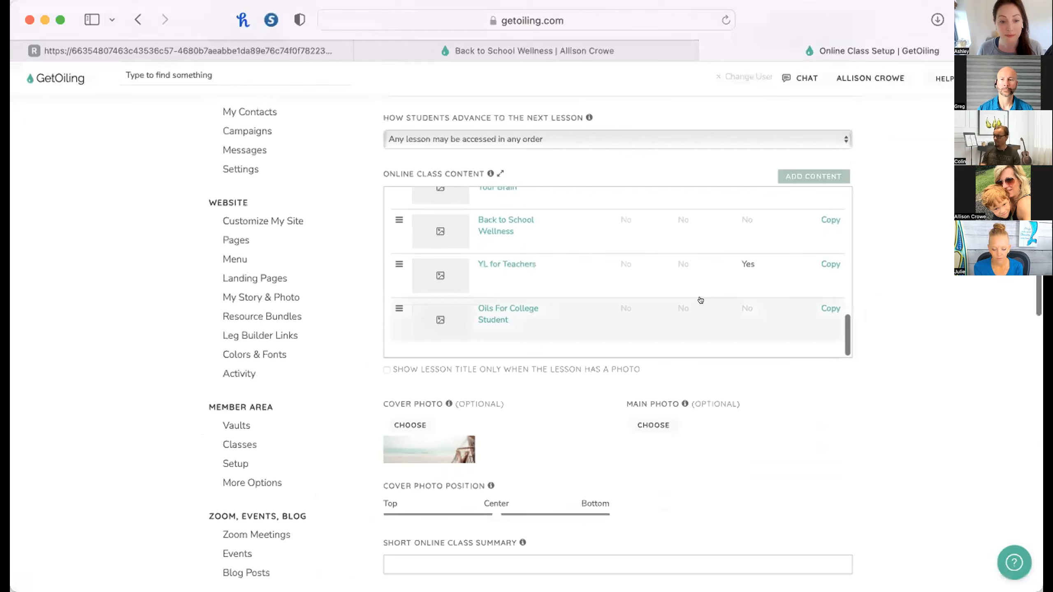
scroll(700, 299, "up", 12)
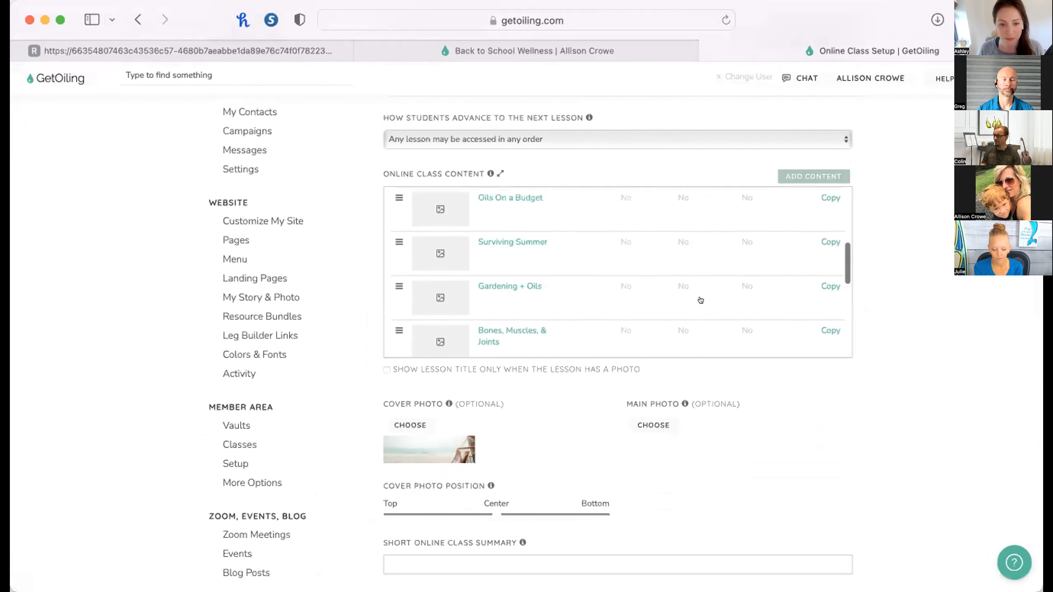
scroll(700, 300, "up", 3)
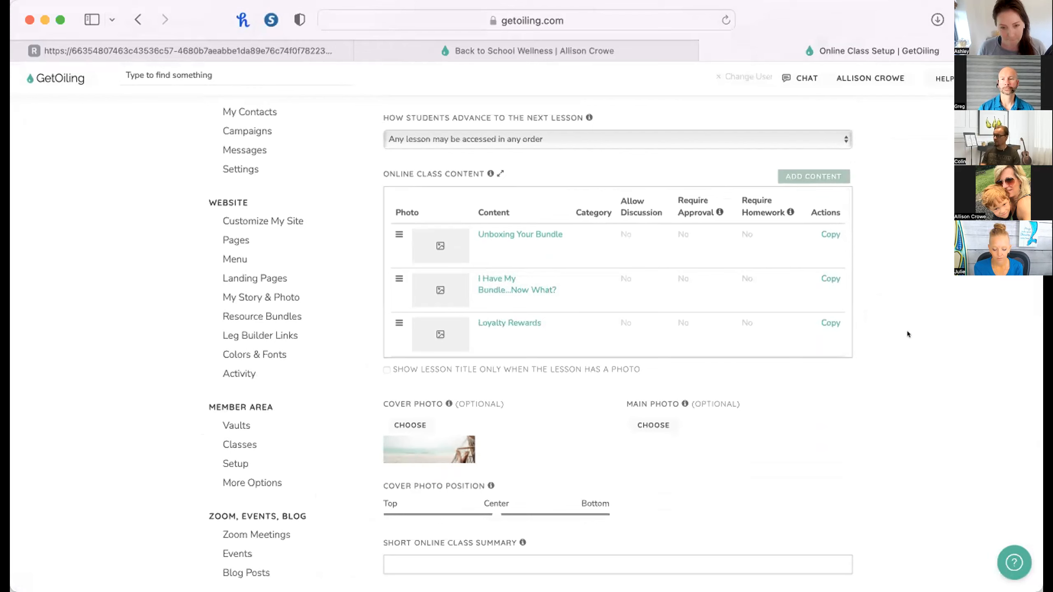
Open the sample GetOiling website in a new browser tab and go through its members' log-in to the online class content.
key("cmd+t")
type("getoiling.com/ja")
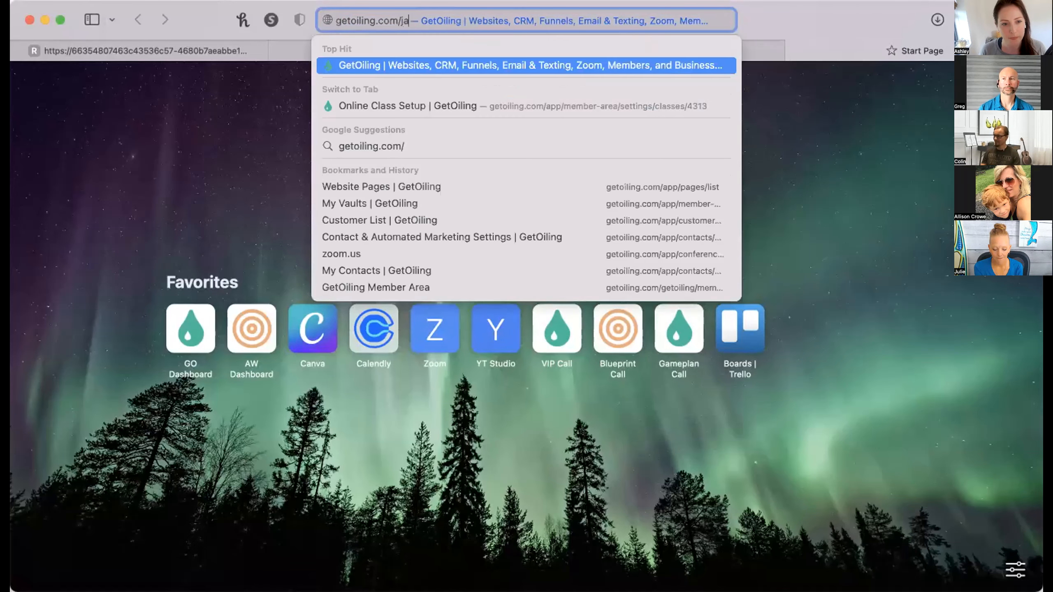
type("nel")
key("Return")
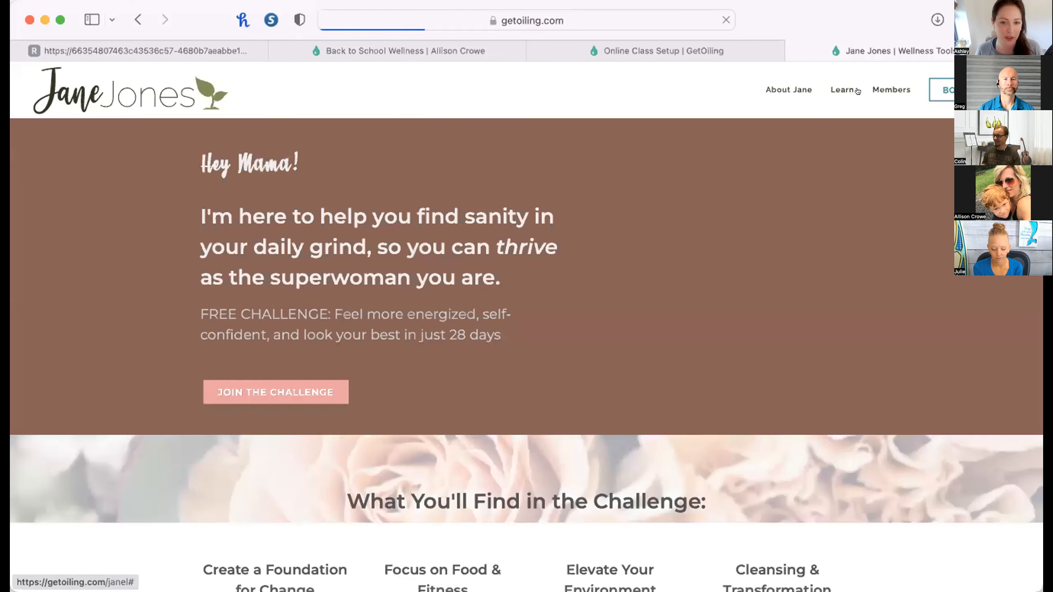
mouse_move(890, 94)
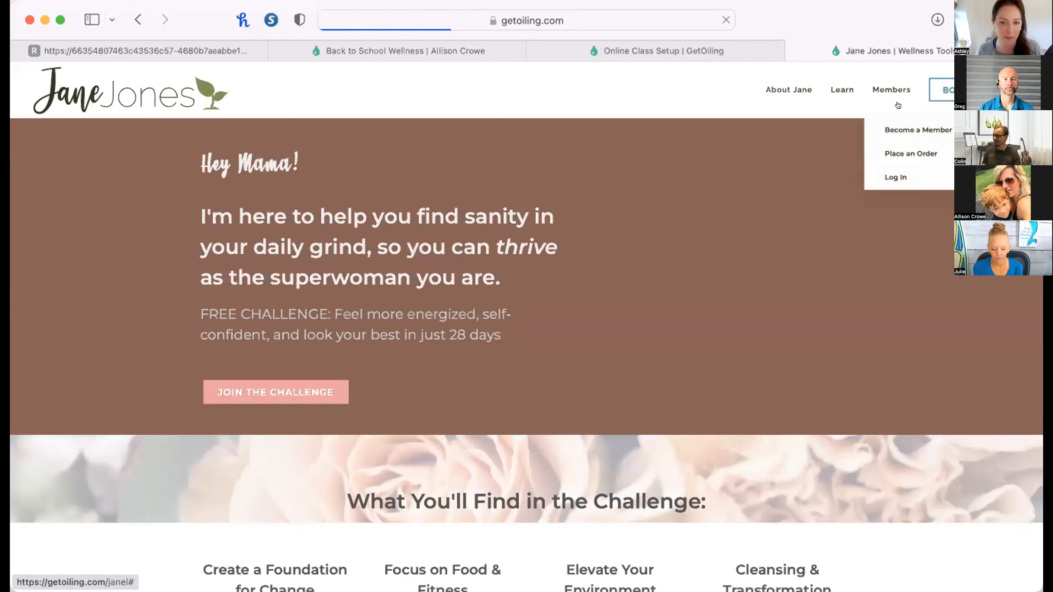
left_click(900, 168)
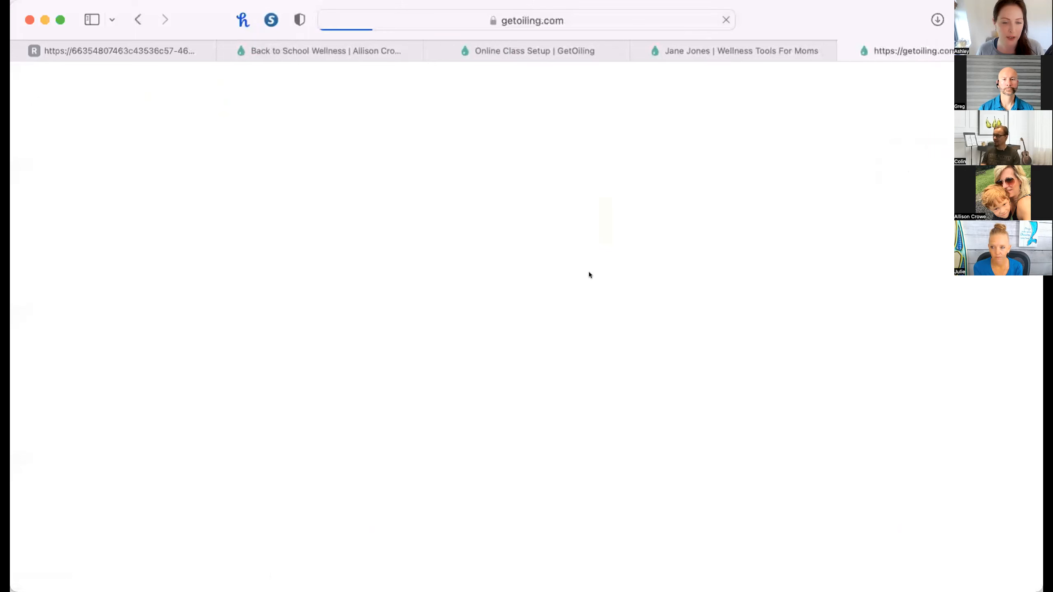
left_click(516, 344)
left_click(455, 403)
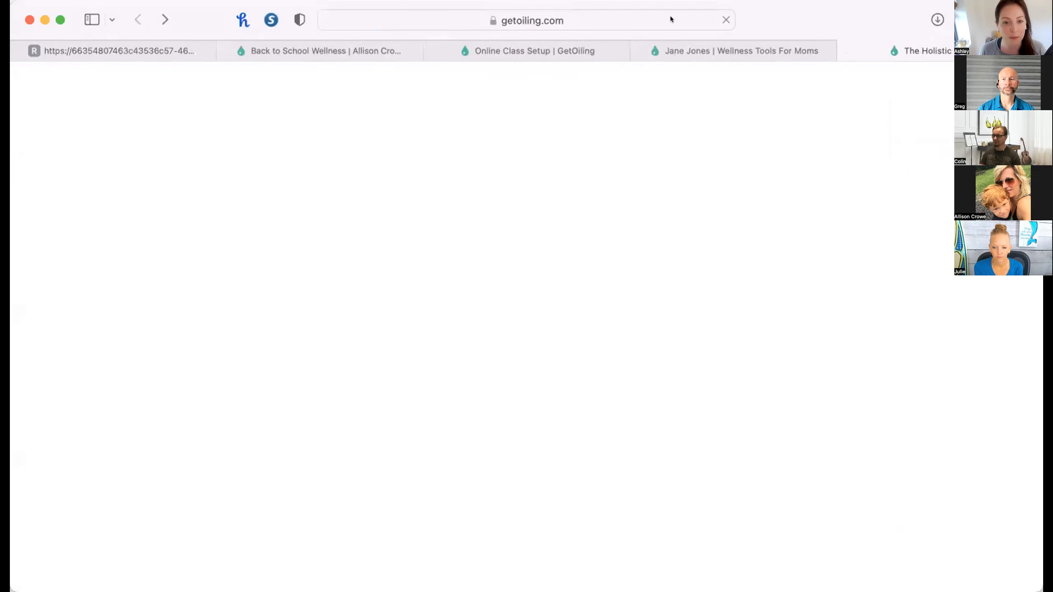
Return to the Abundance Education class setup and look through its online class content again.
left_click(344, 50)
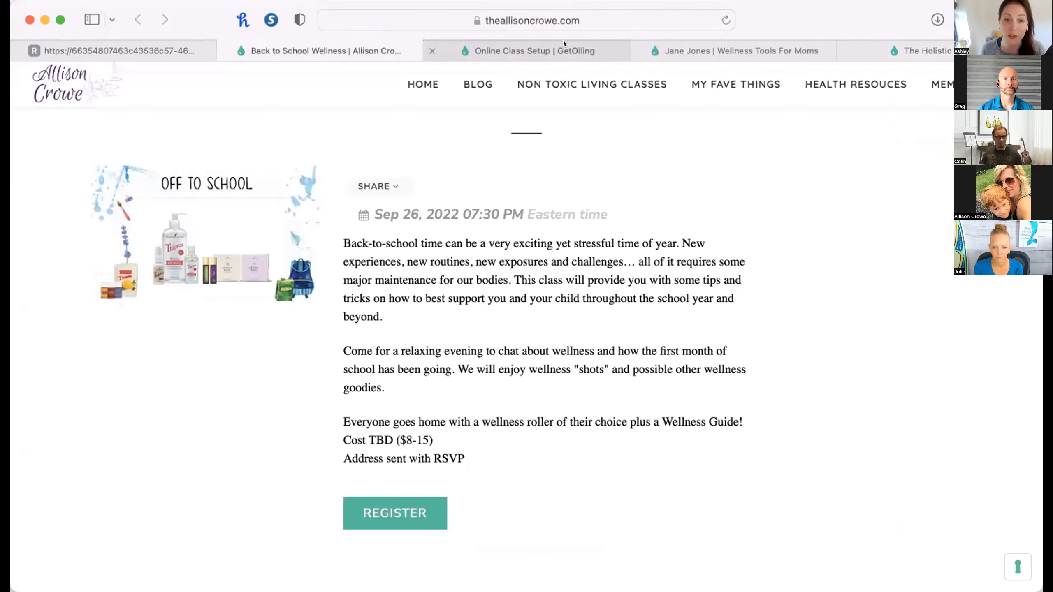
left_click(515, 40)
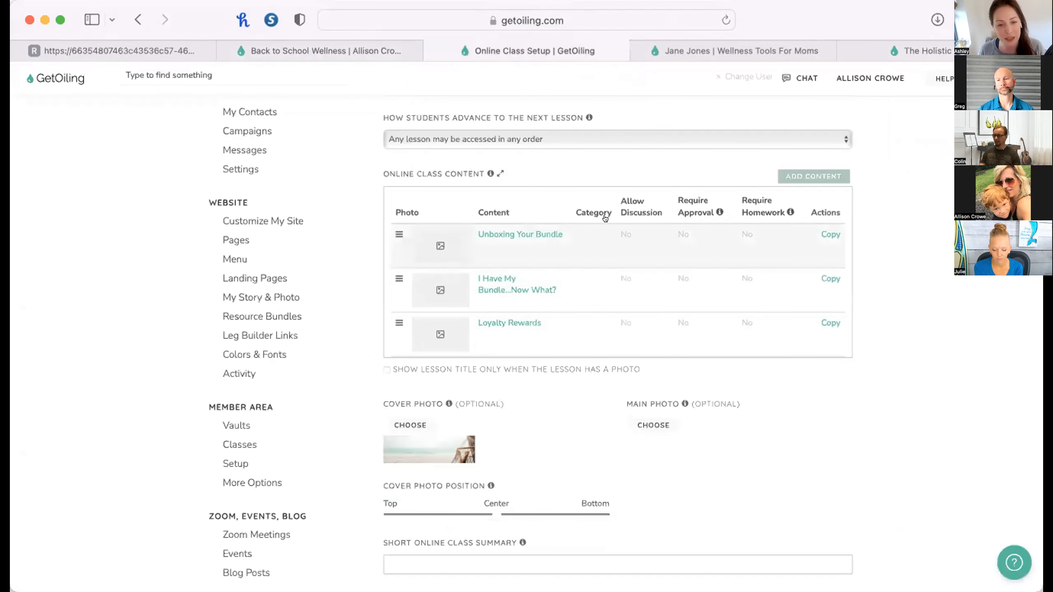
scroll(603, 228, "down", 2)
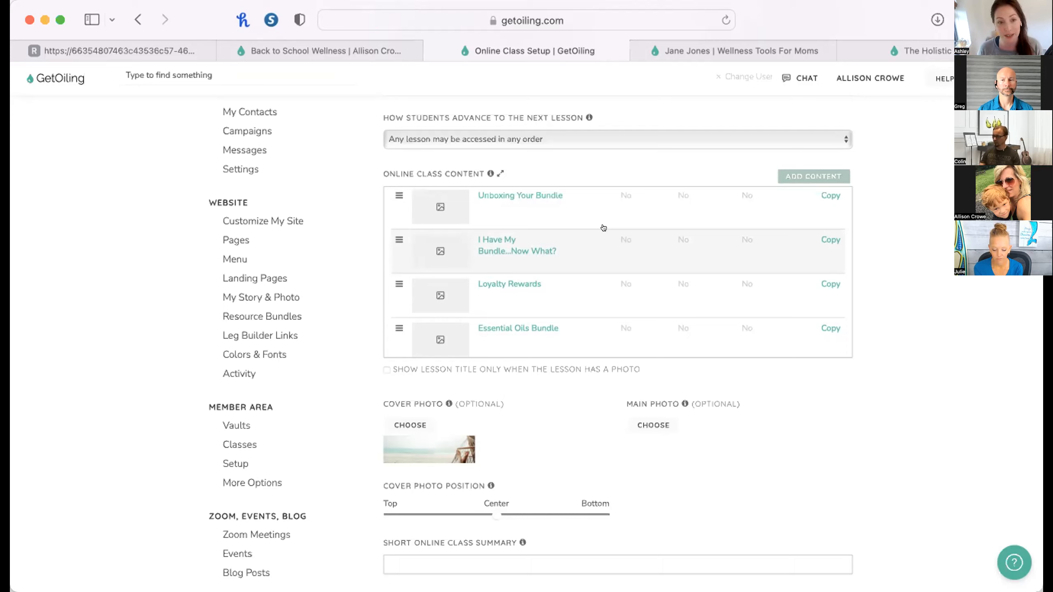
scroll(603, 228, "down", 5)
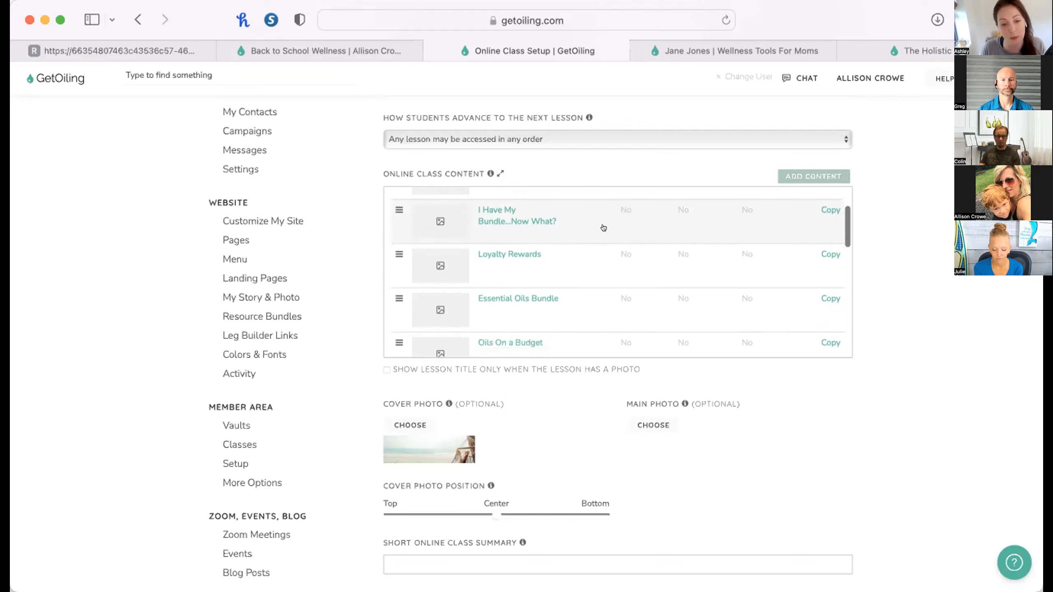
scroll(602, 228, "down", 3)
scroll(603, 227, "up", 5)
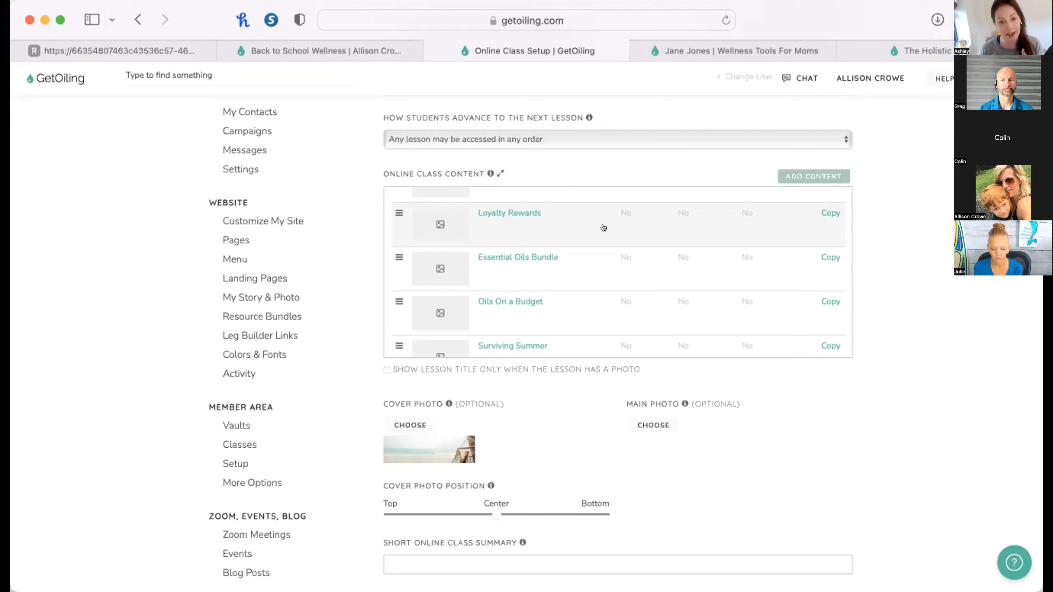
scroll(585, 270, "down", 3)
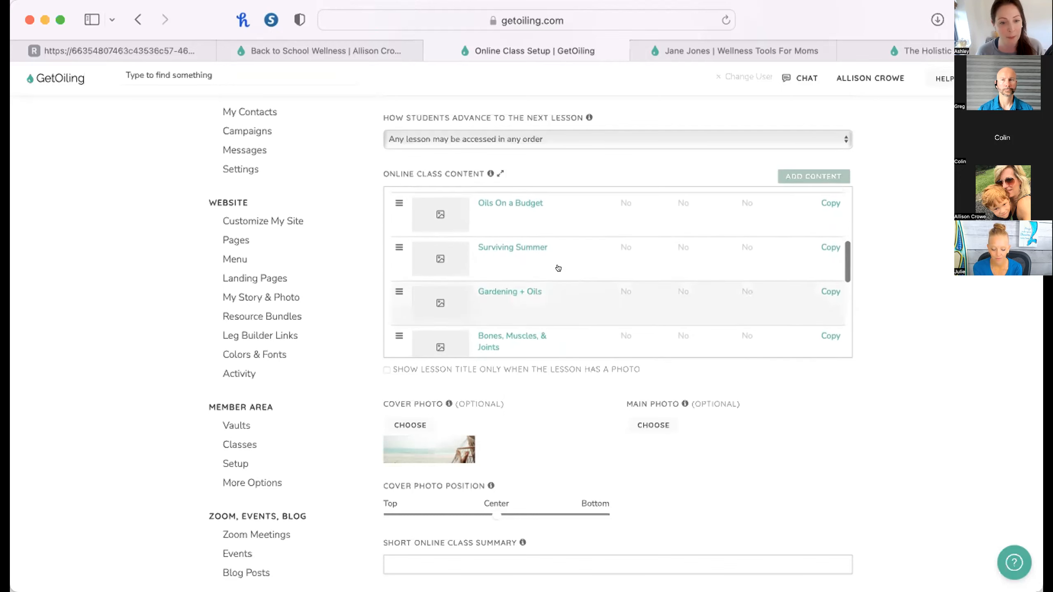
scroll(507, 243, "down", 1)
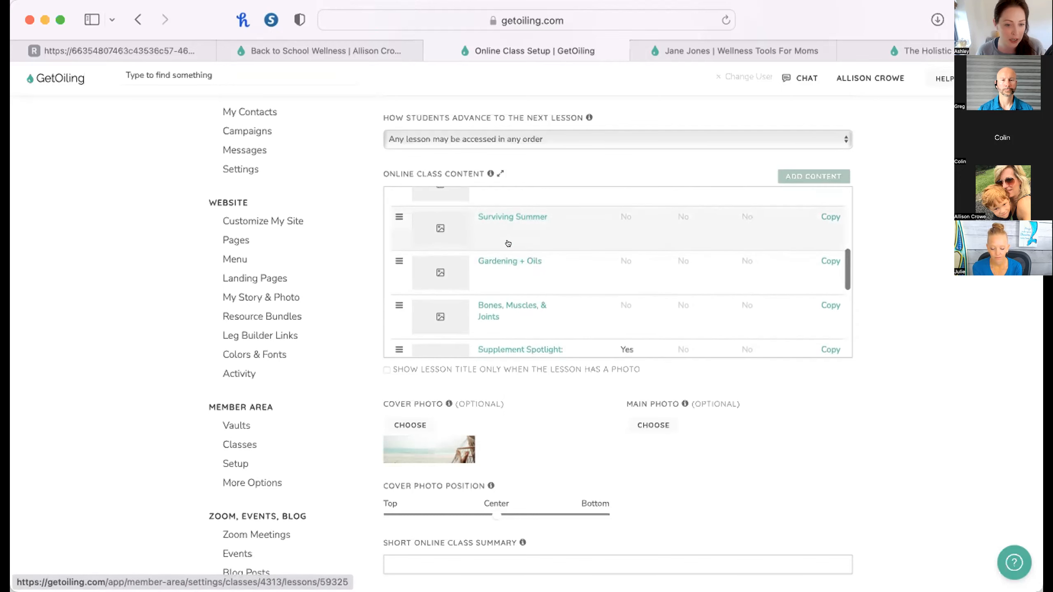
scroll(508, 243, "down", 3)
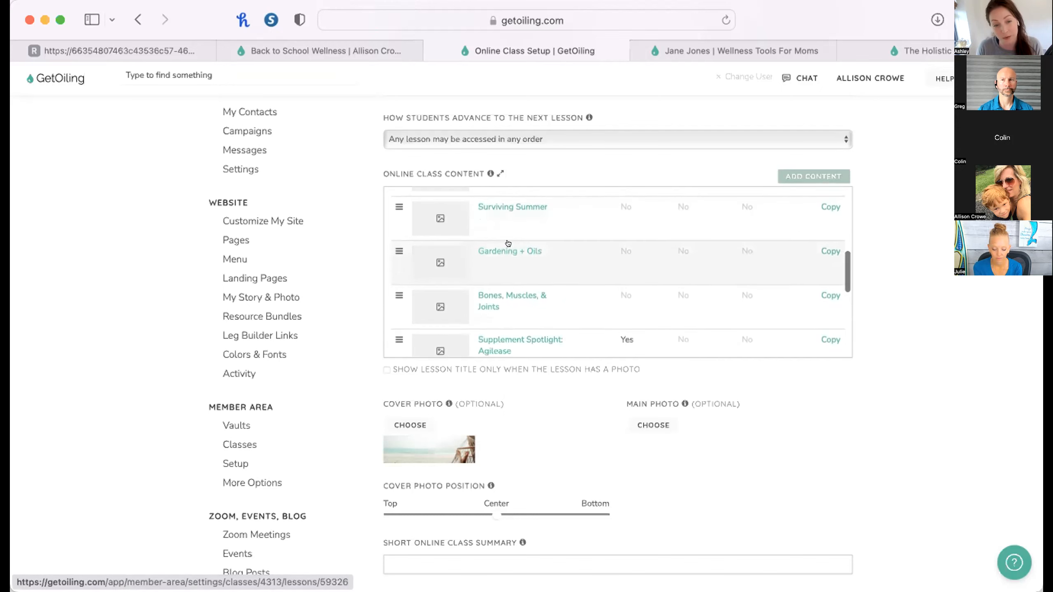